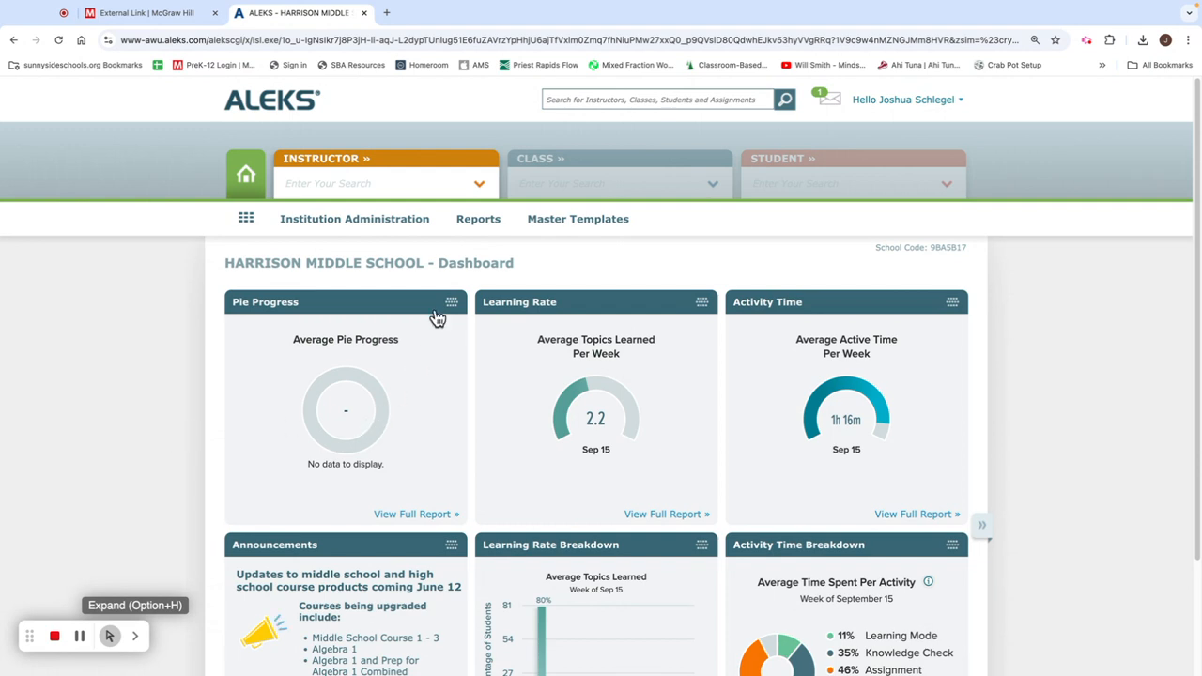
Look over the school's instructor list, and open the HMS 6th Math template from the master templates list
left_click(480, 190)
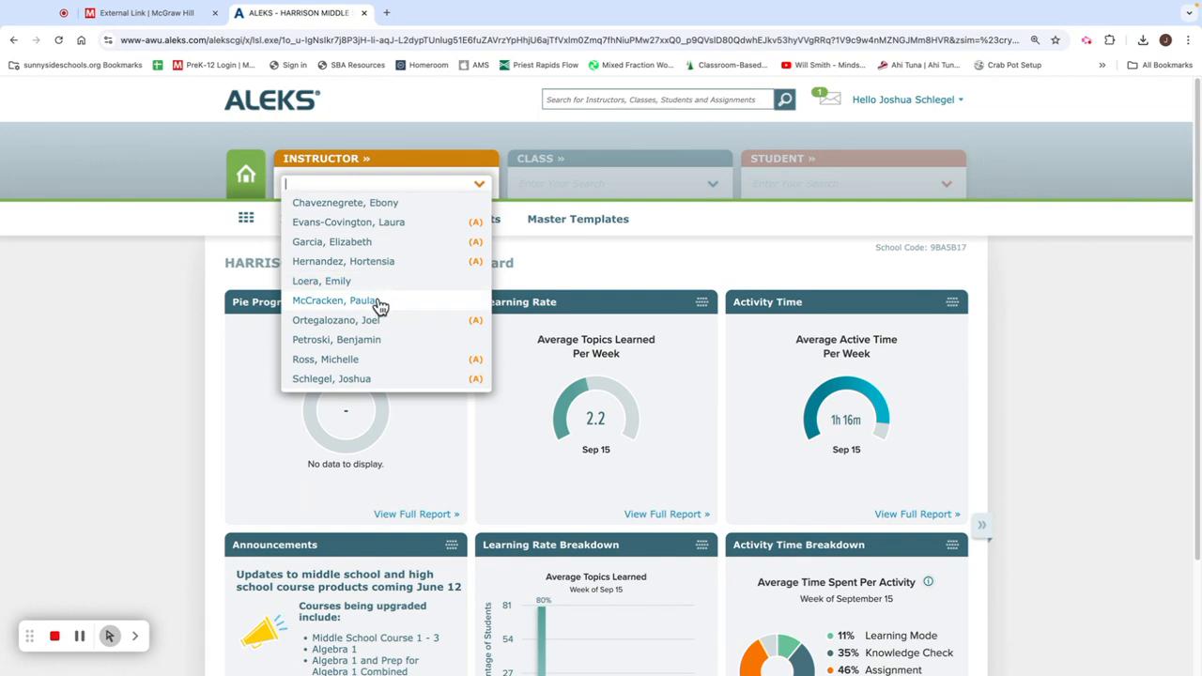
left_click(577, 252)
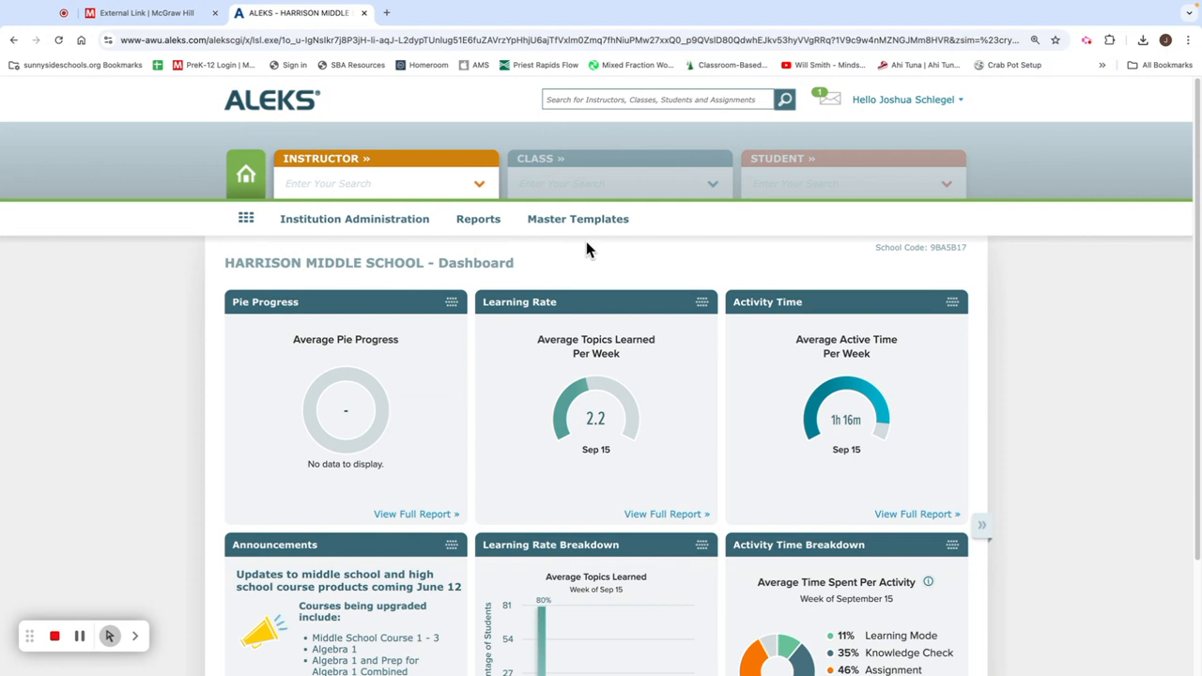
mouse_move(587, 231)
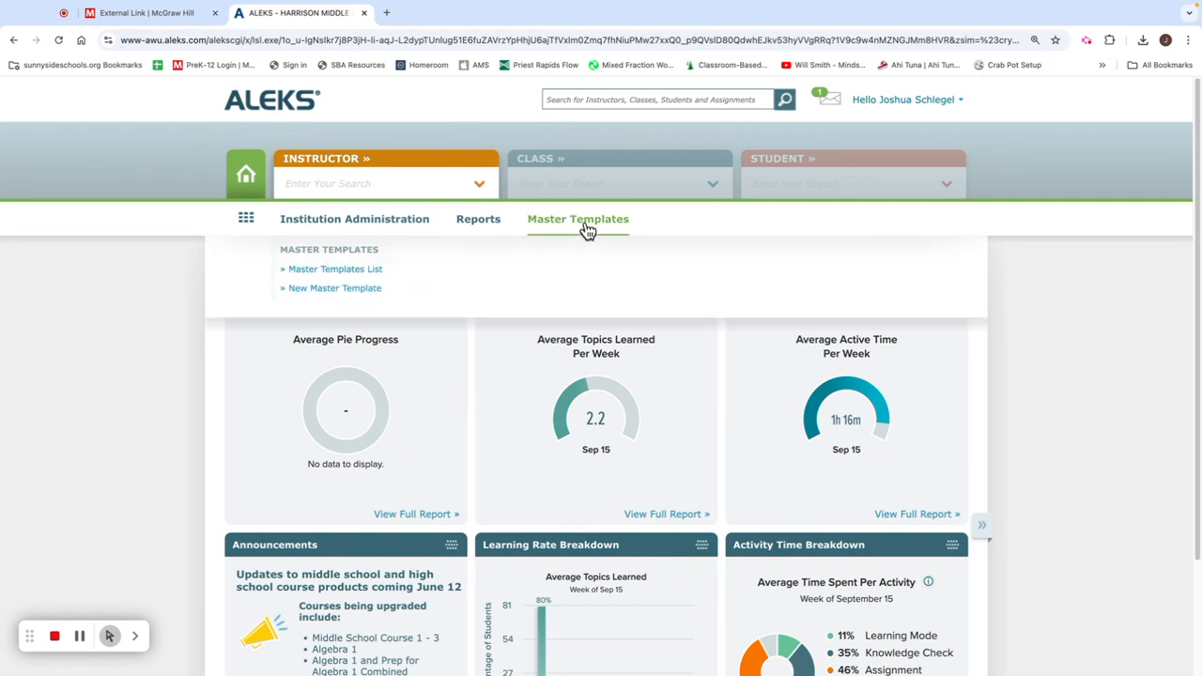
left_click(360, 275)
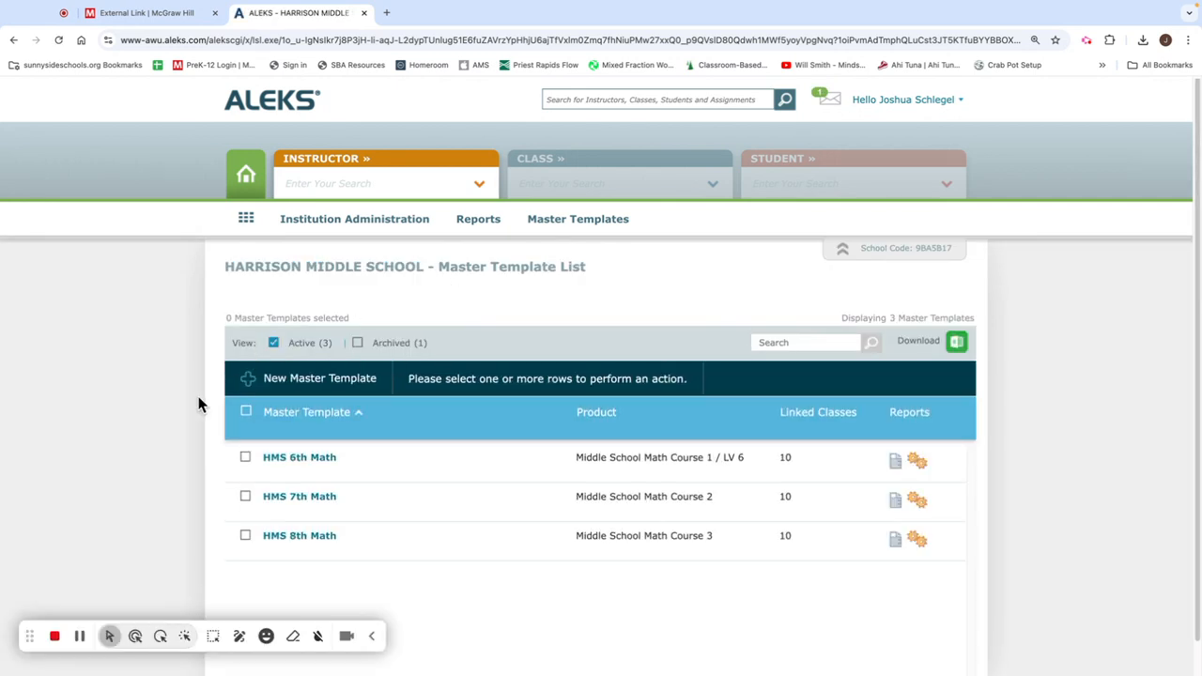
scroll(169, 454, "down", 1)
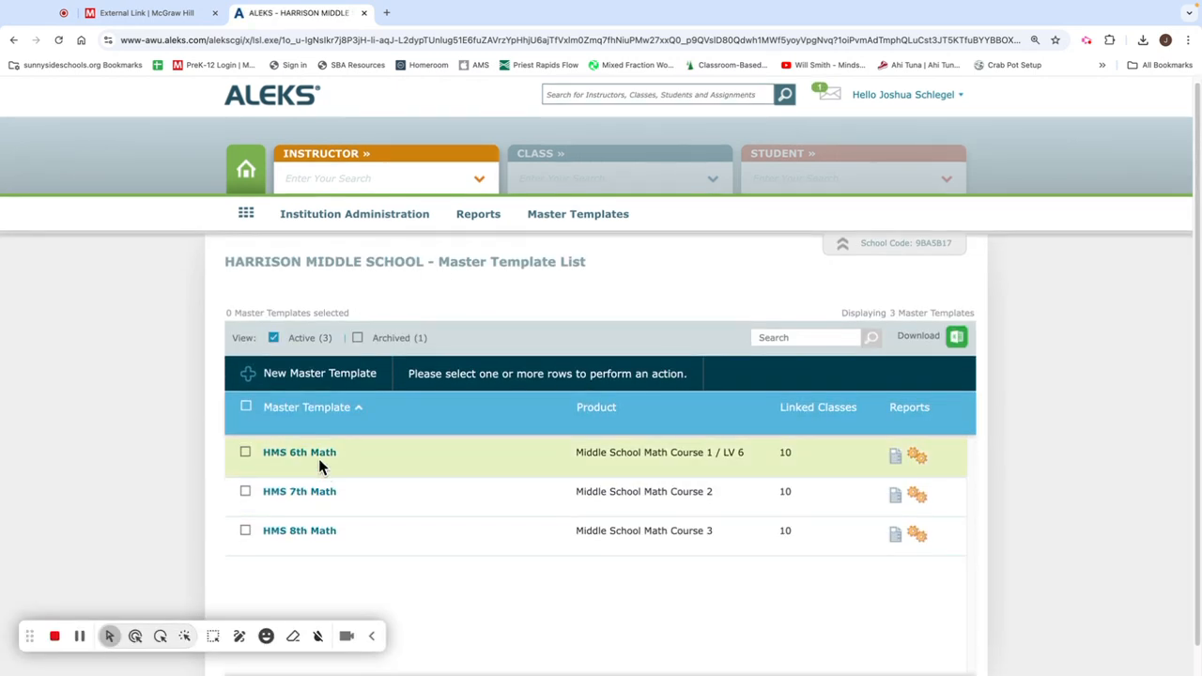
left_click(320, 458)
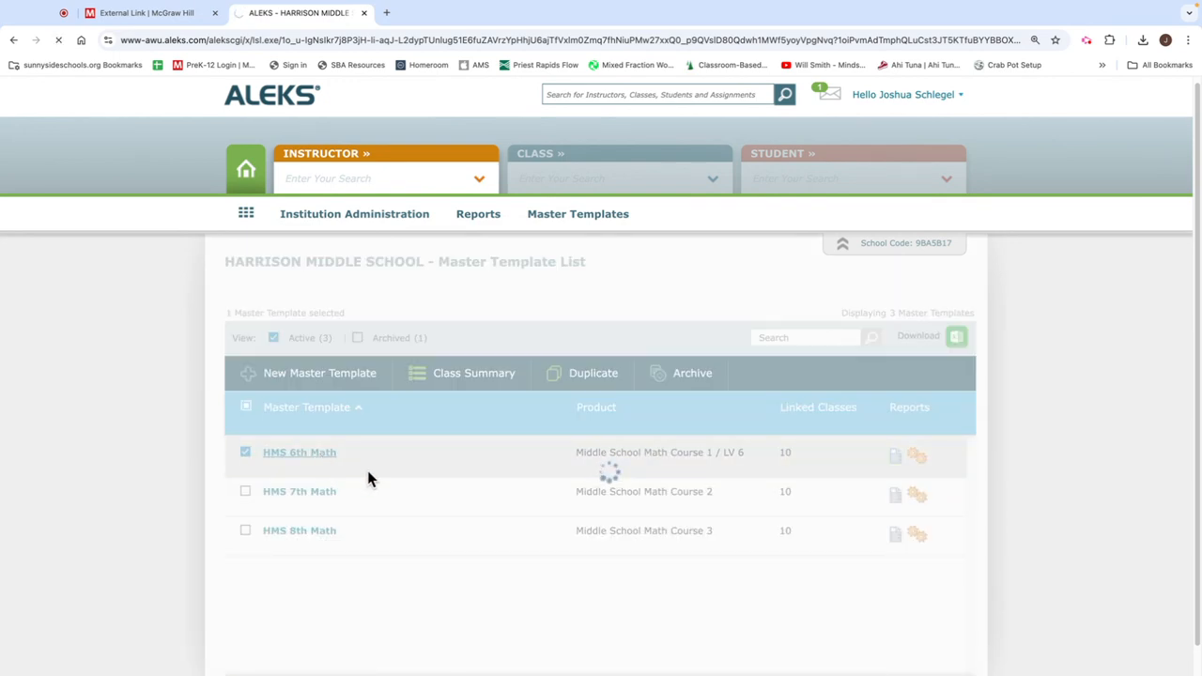
Examine the HMS 6th Math template summary, including its settings, assignments and linked classes
scroll(461, 419, "down", 2)
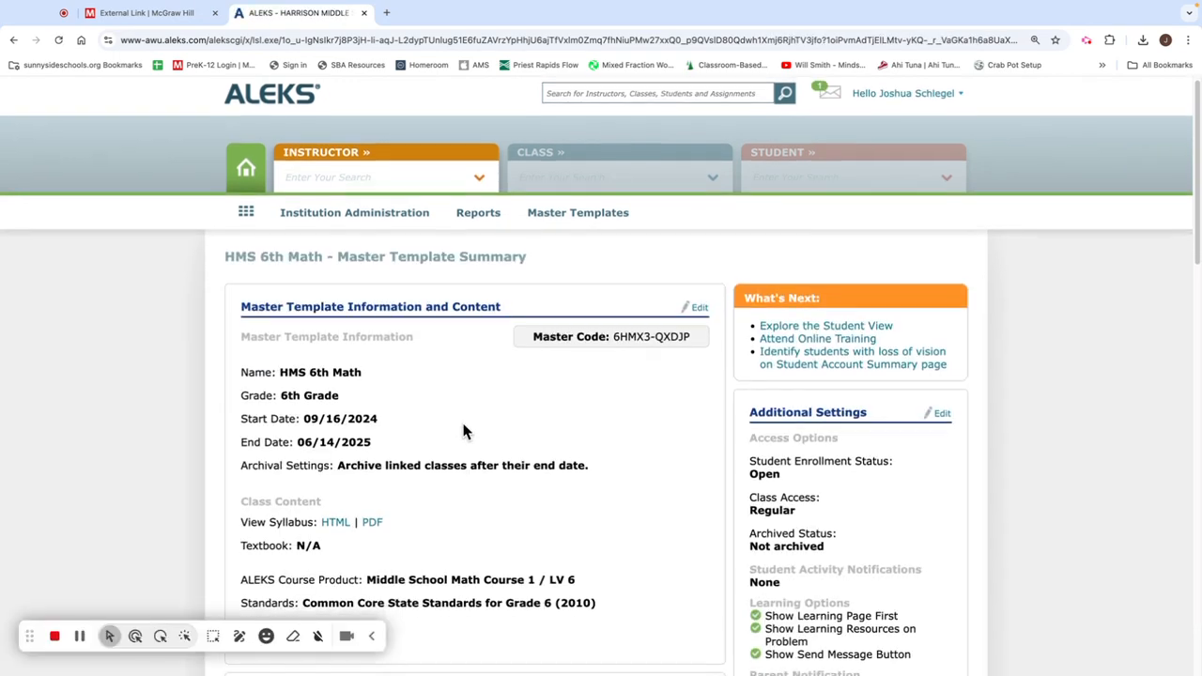
scroll(467, 432, "down", 15)
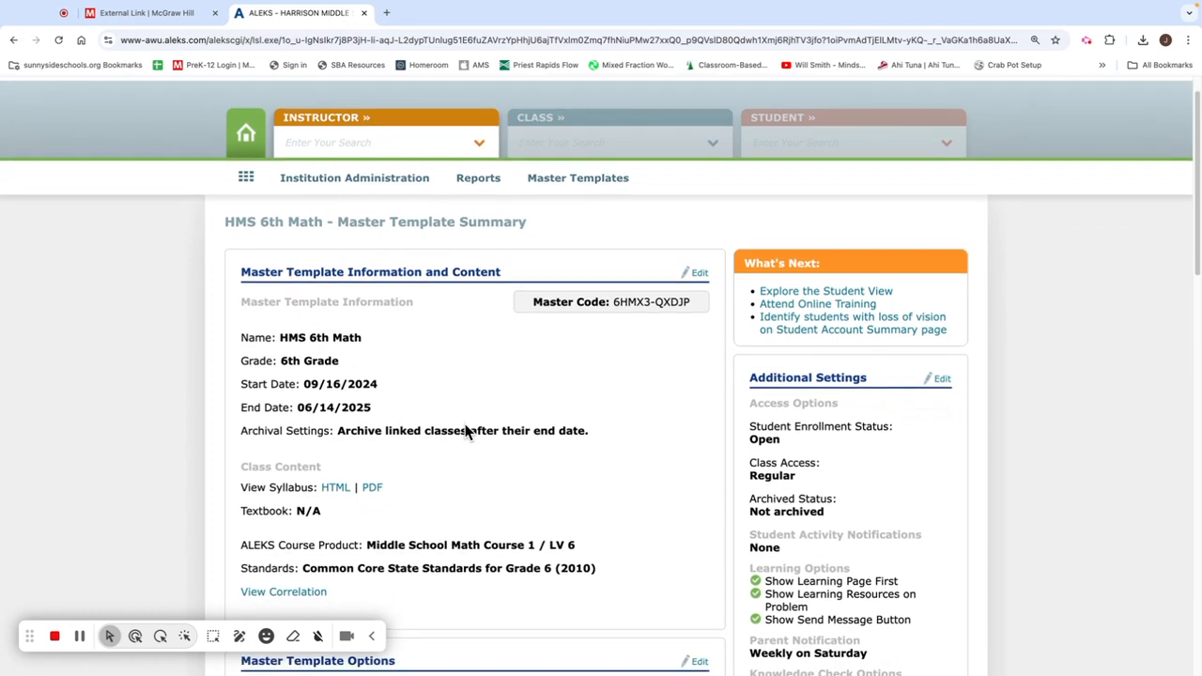
left_click(471, 570)
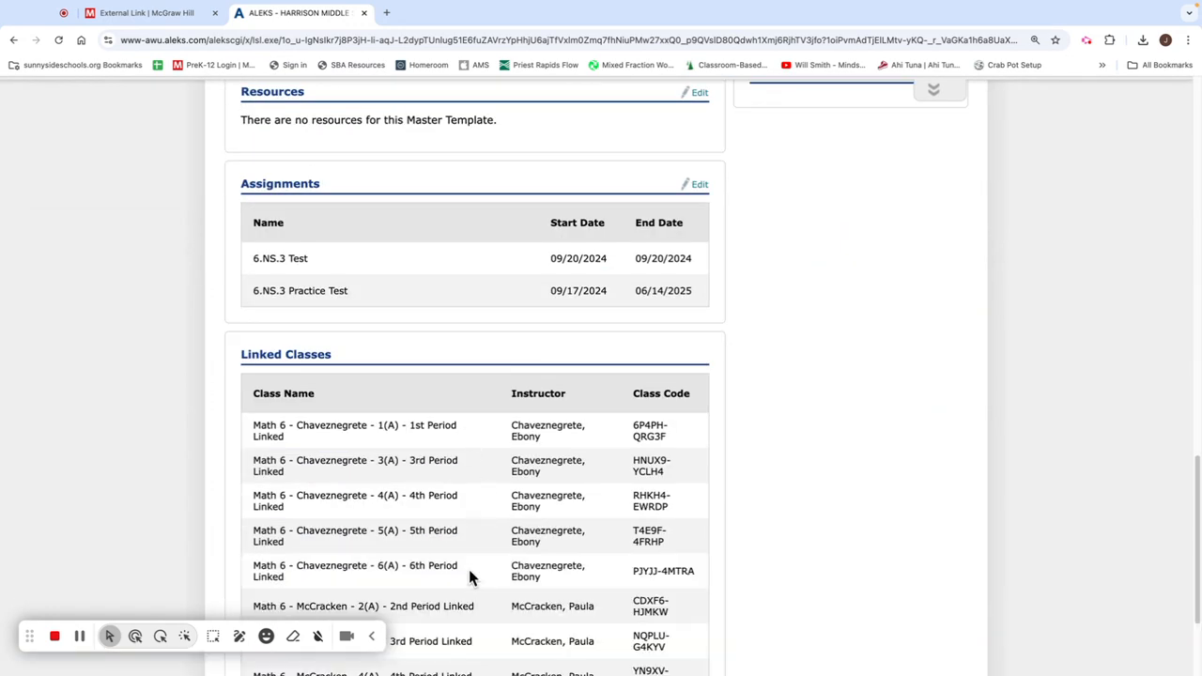
scroll(473, 518, "down", 2)
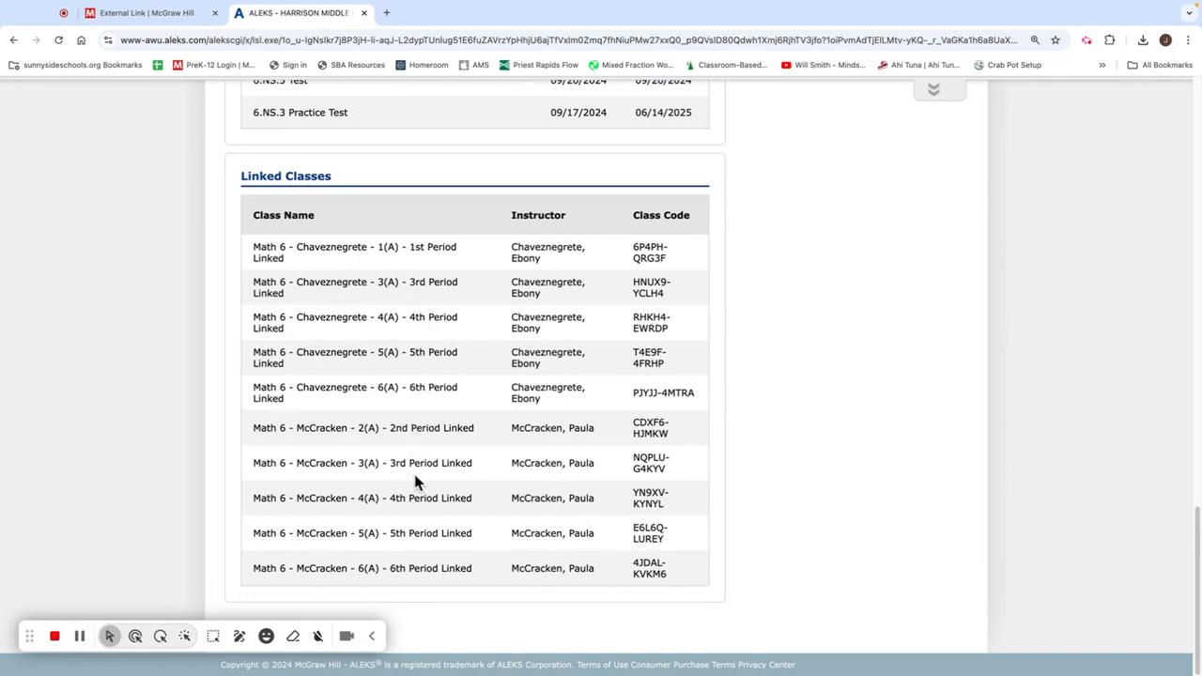
scroll(492, 602, "up", 3)
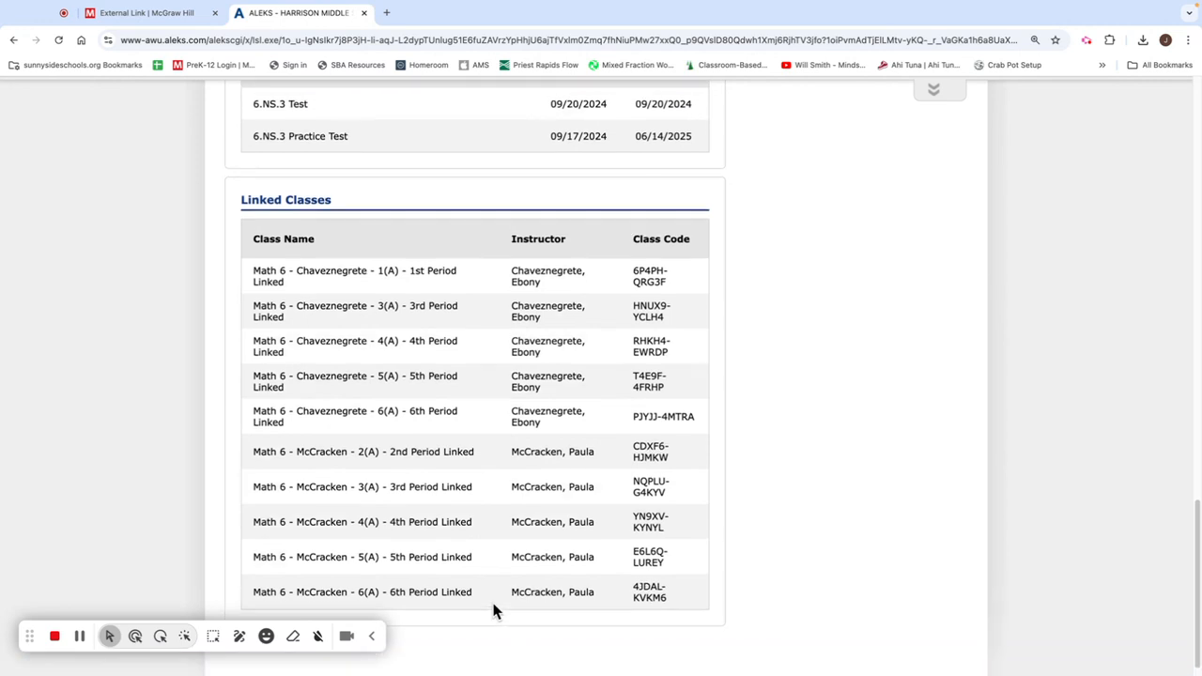
scroll(494, 601, "up", 4)
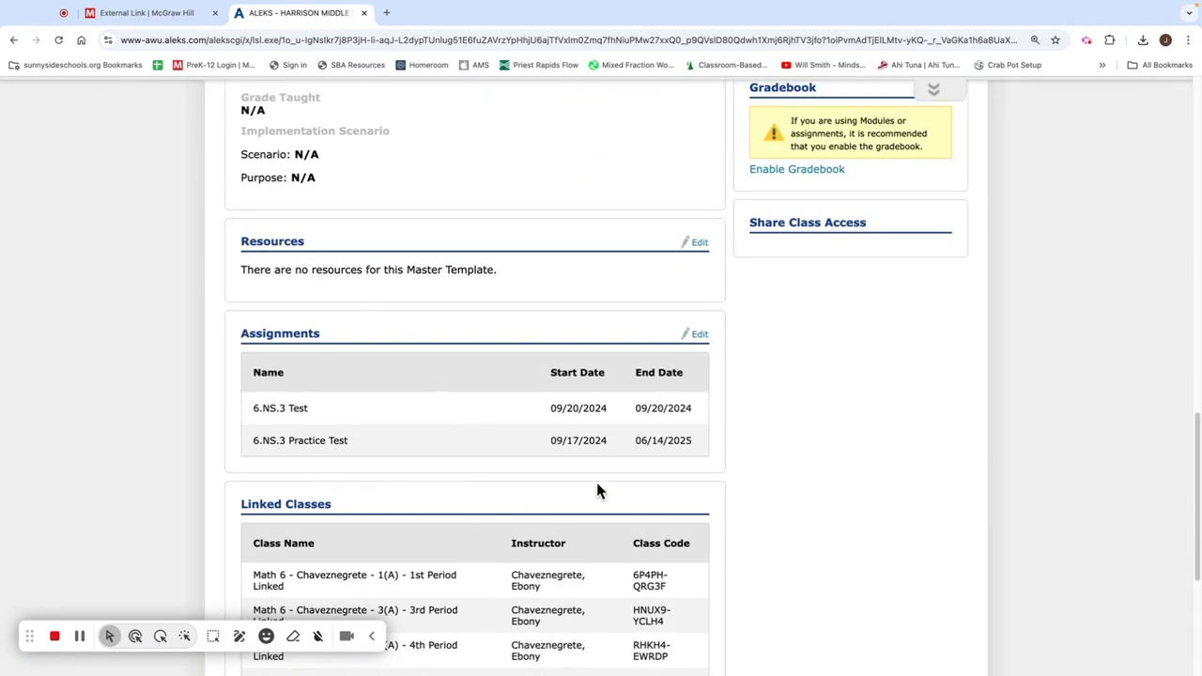
scroll(330, 483, "down", 7)
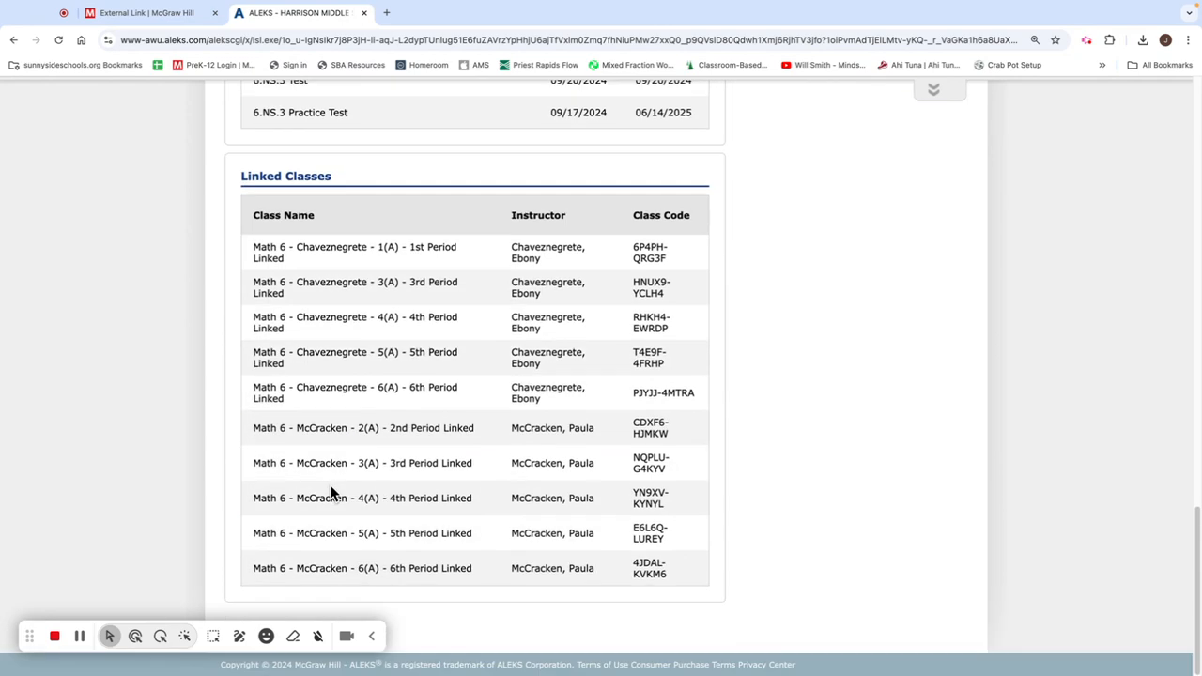
scroll(330, 485, "up", 12)
scroll(332, 491, "down", 3)
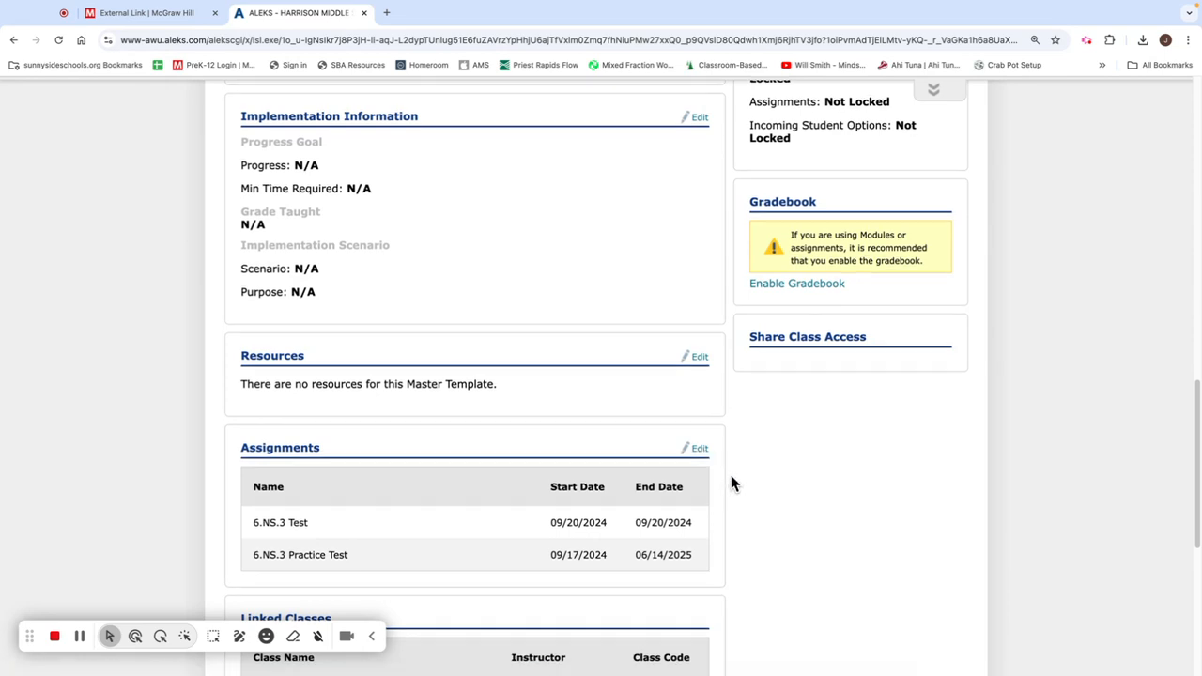
scroll(732, 474, "up", 5)
scroll(731, 473, "up", 7)
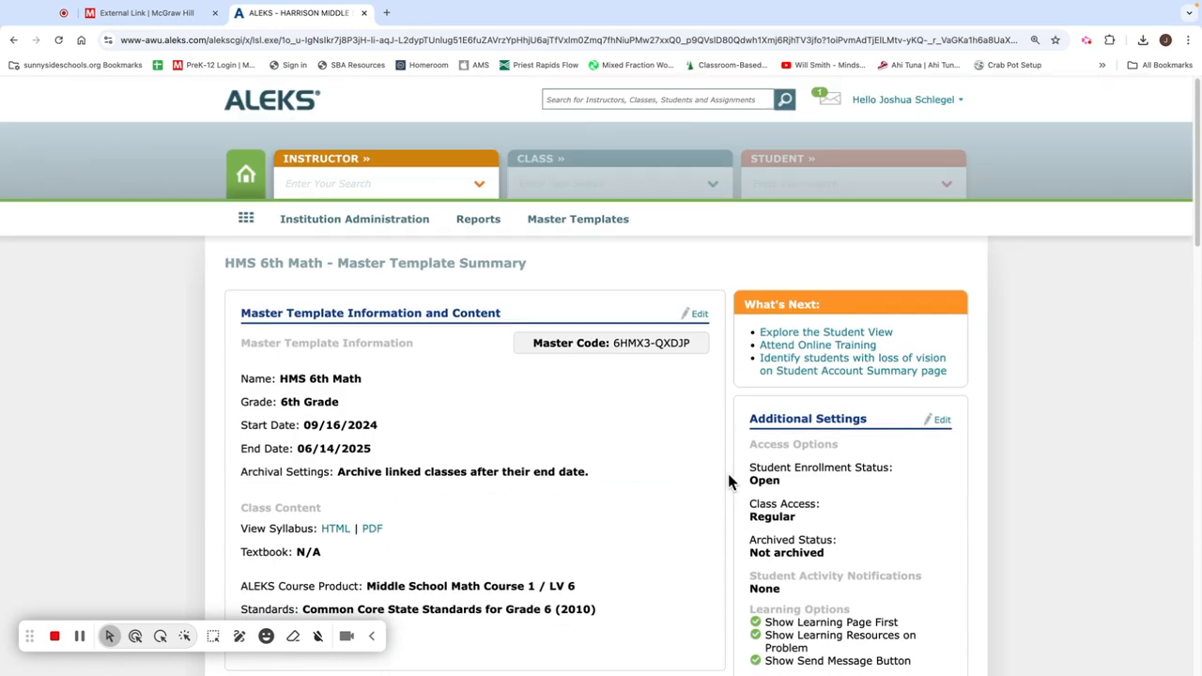
Open a 6th grade math instructor's 2nd Period linked Math 6 class and look at its assignment management options
left_click(479, 184)
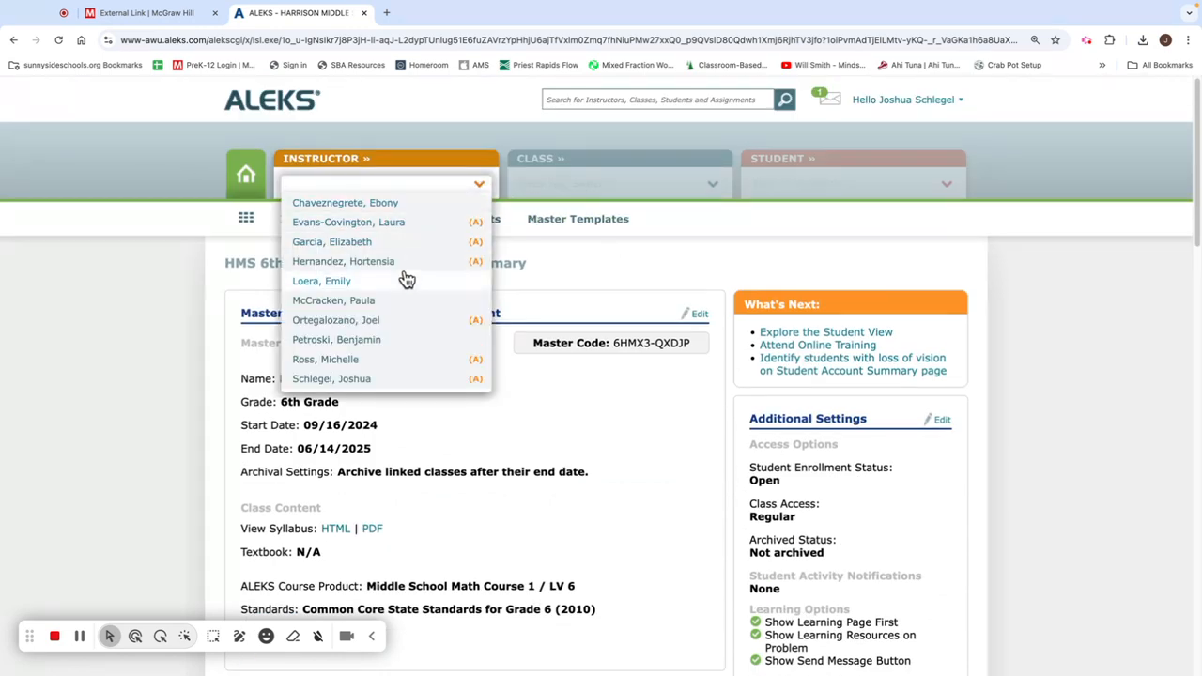
left_click(406, 301)
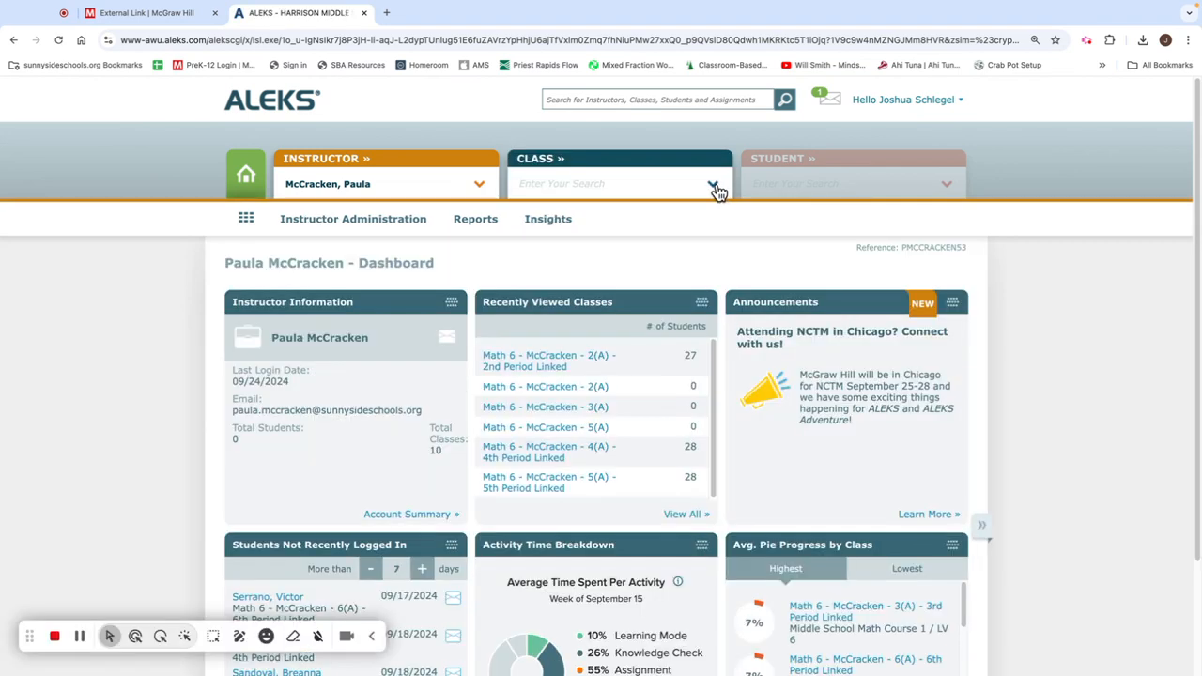
left_click(713, 186)
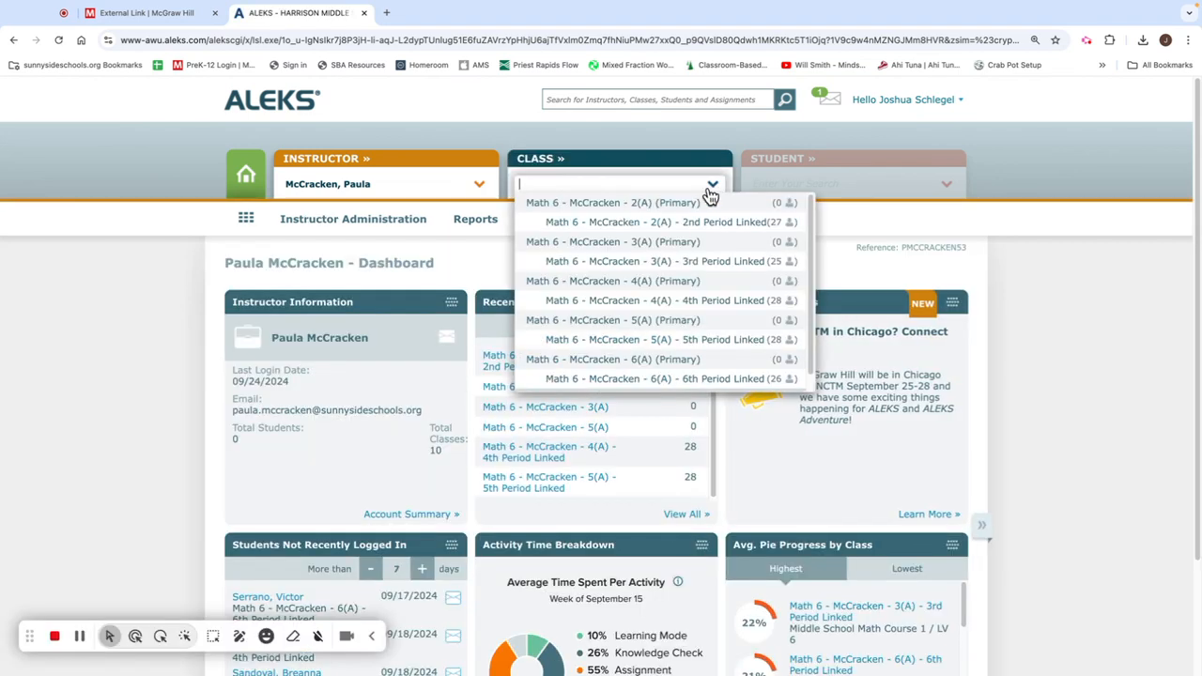
left_click(680, 225)
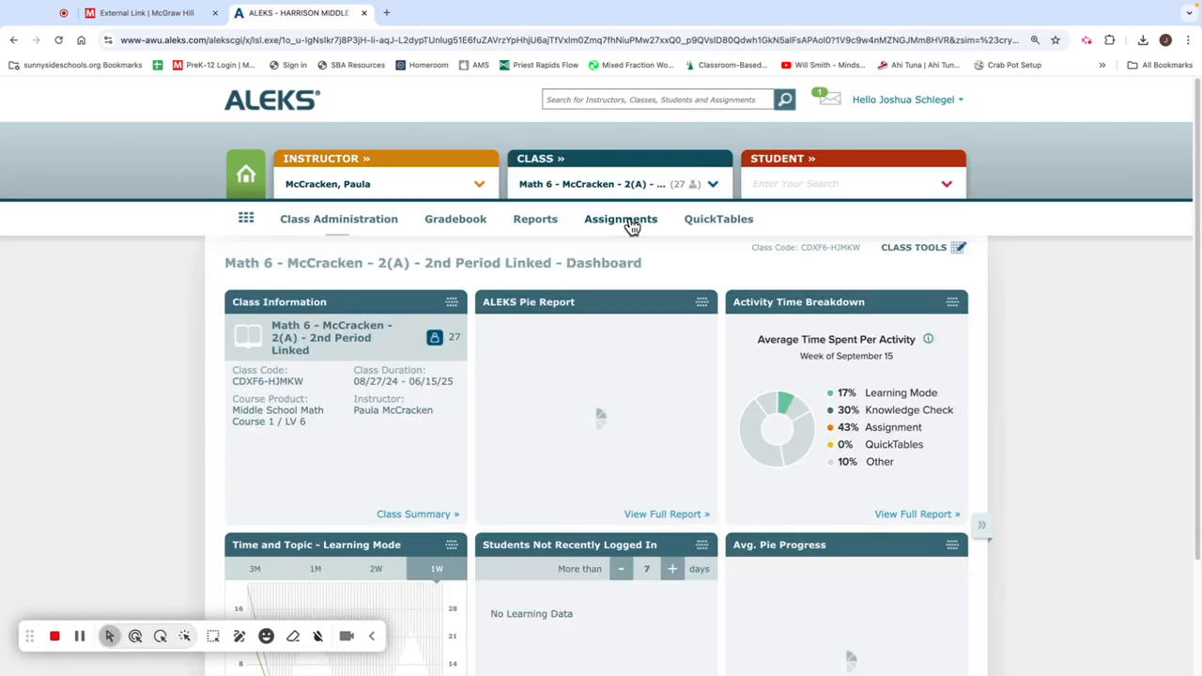
mouse_move(612, 224)
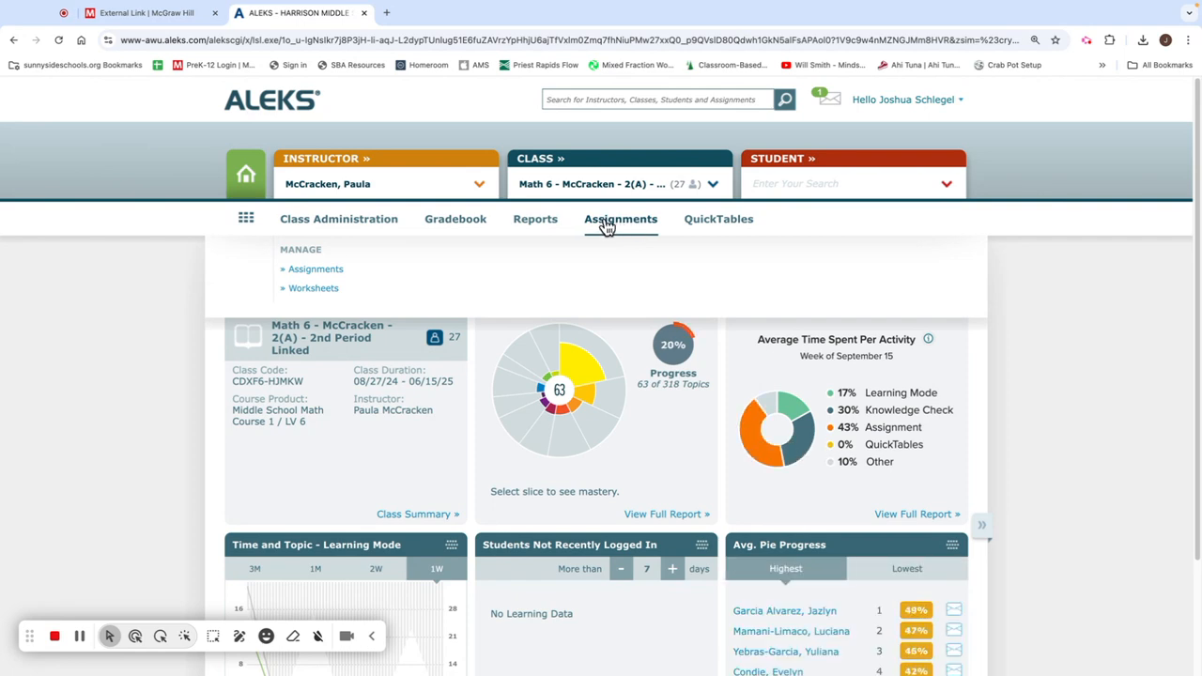
Return to the school dashboard and open the HMS 6th Math master template's assignments for editing
left_click(249, 180)
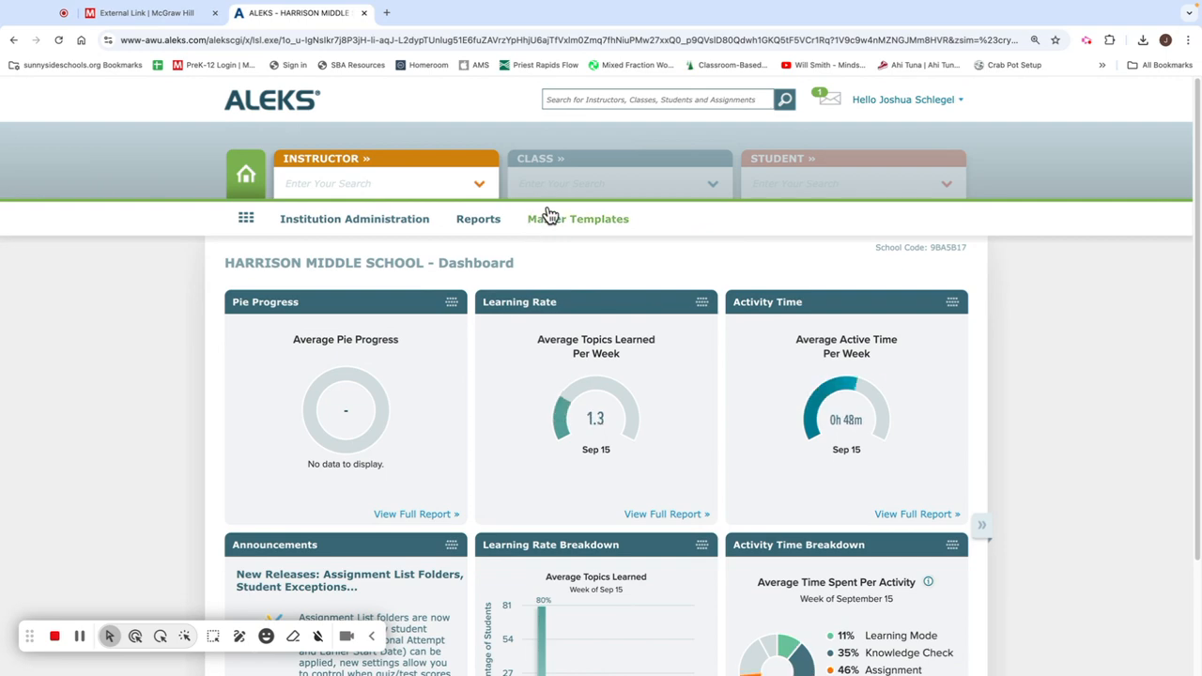
mouse_move(549, 218)
left_click(367, 271)
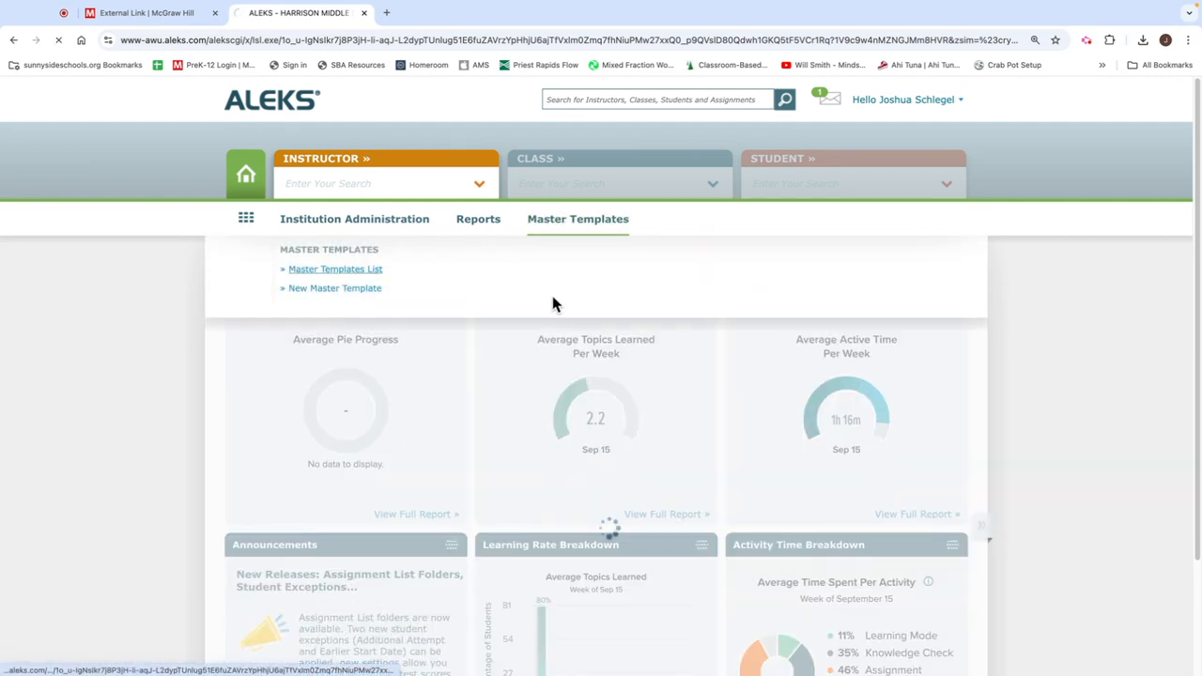
scroll(658, 343, "down", 1)
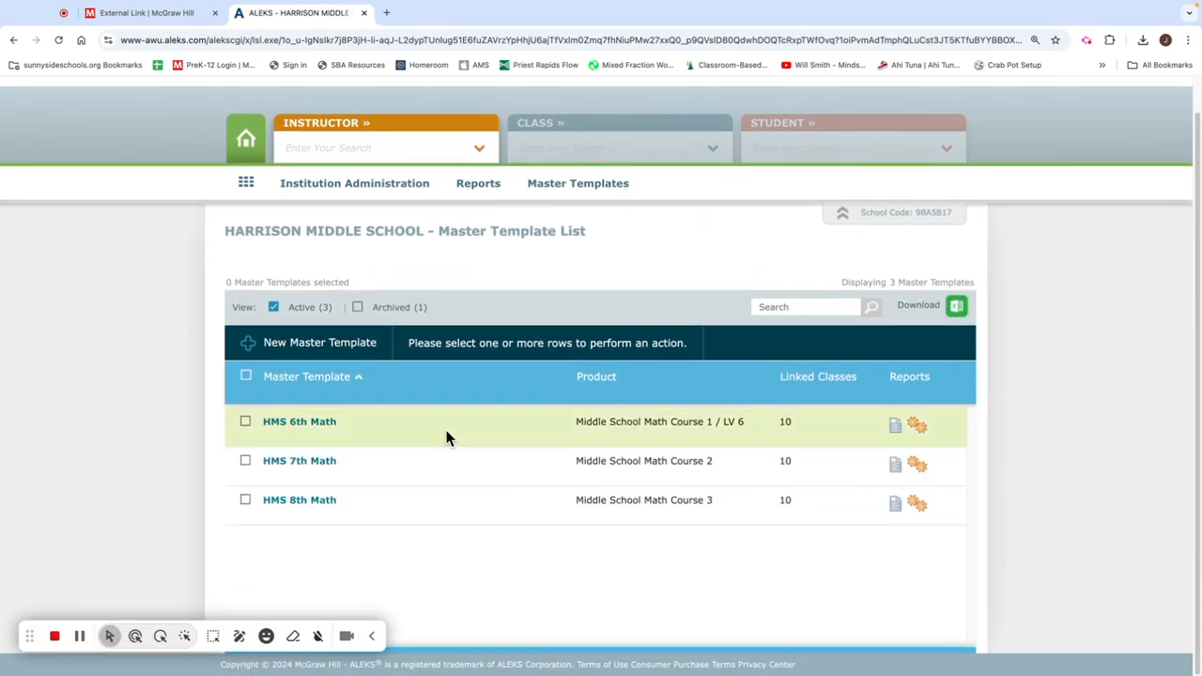
left_click(319, 423)
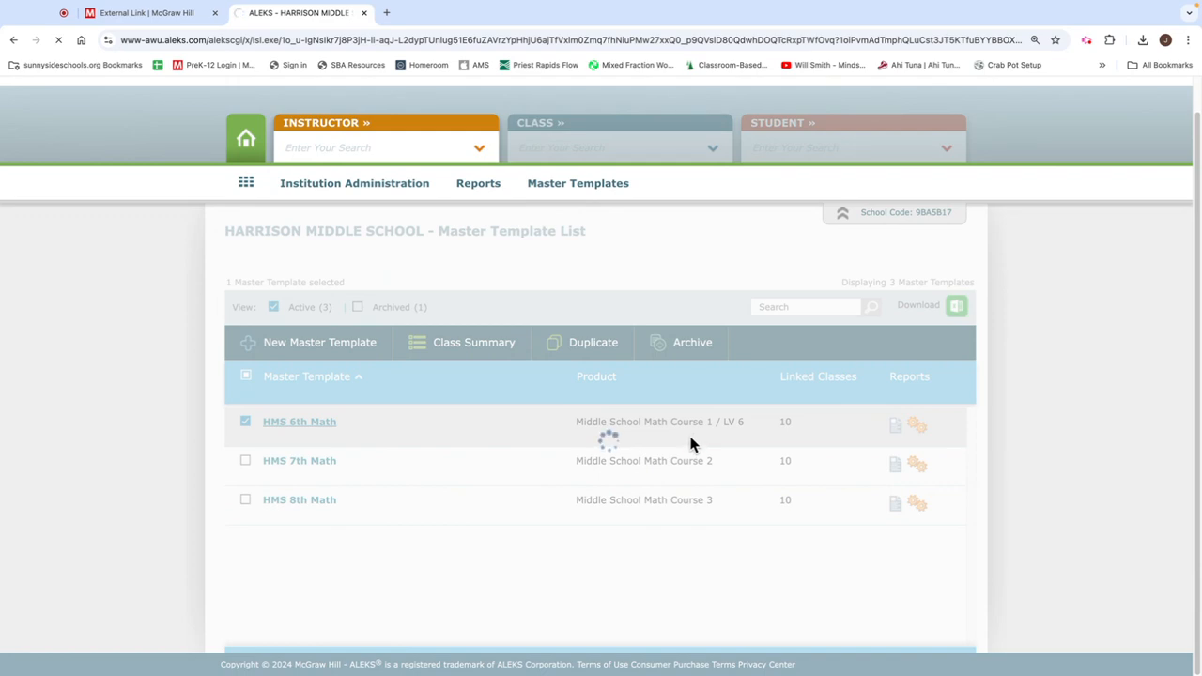
scroll(675, 523, "down", 10)
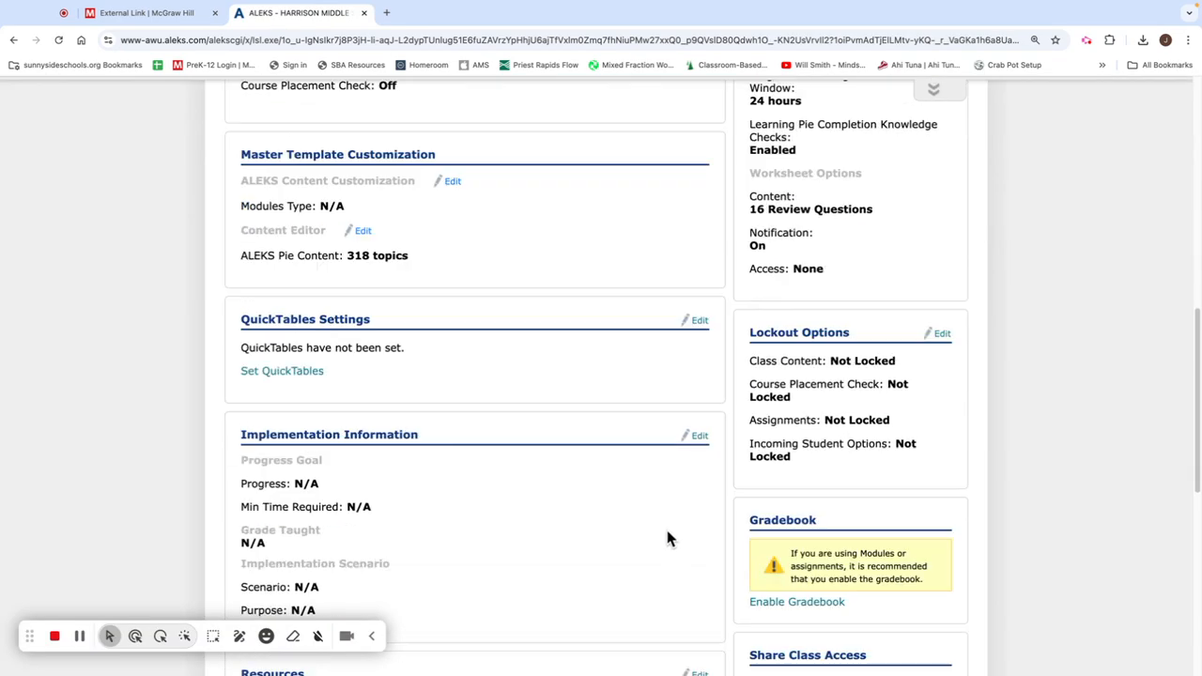
scroll(668, 530, "down", 5)
left_click(700, 344)
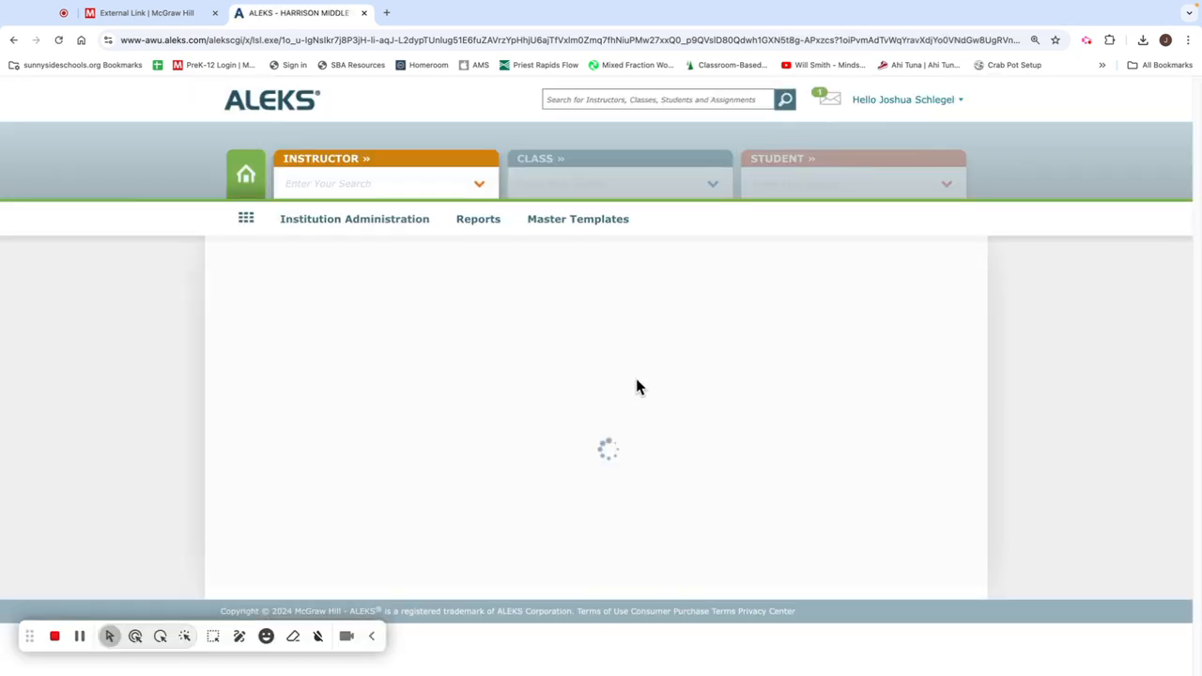
Create a new homework assignment in the HMS 6th Math template and name it Fraction Addition
scroll(338, 399, "down", 1)
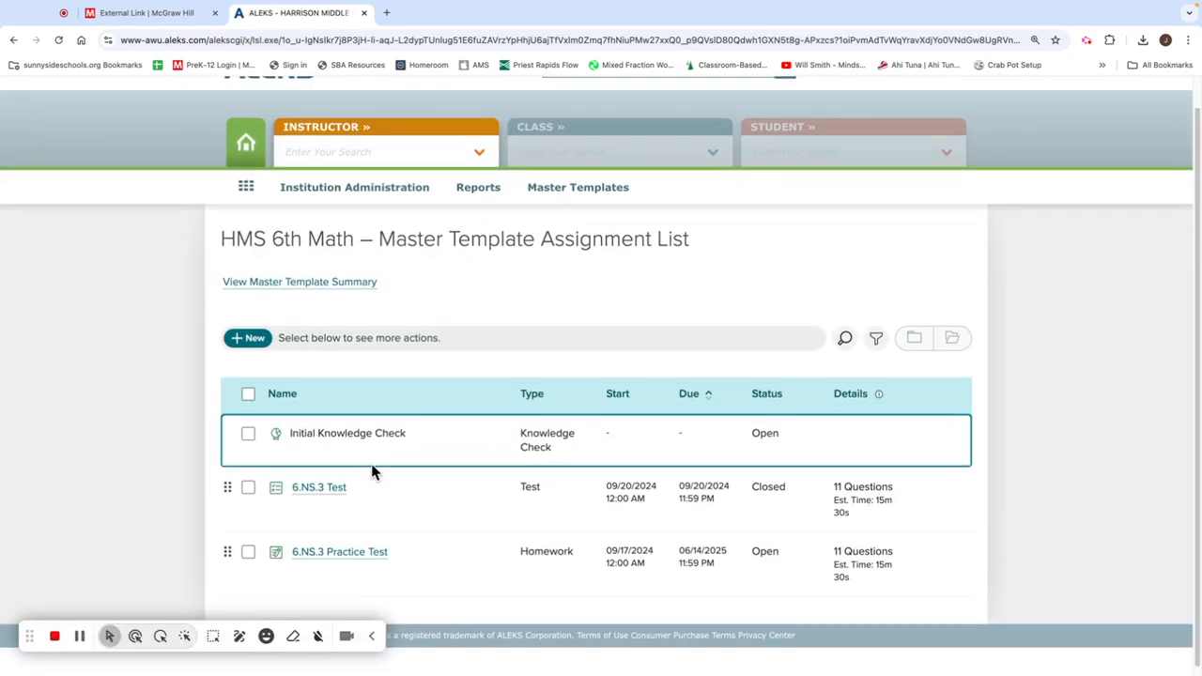
left_click(254, 339)
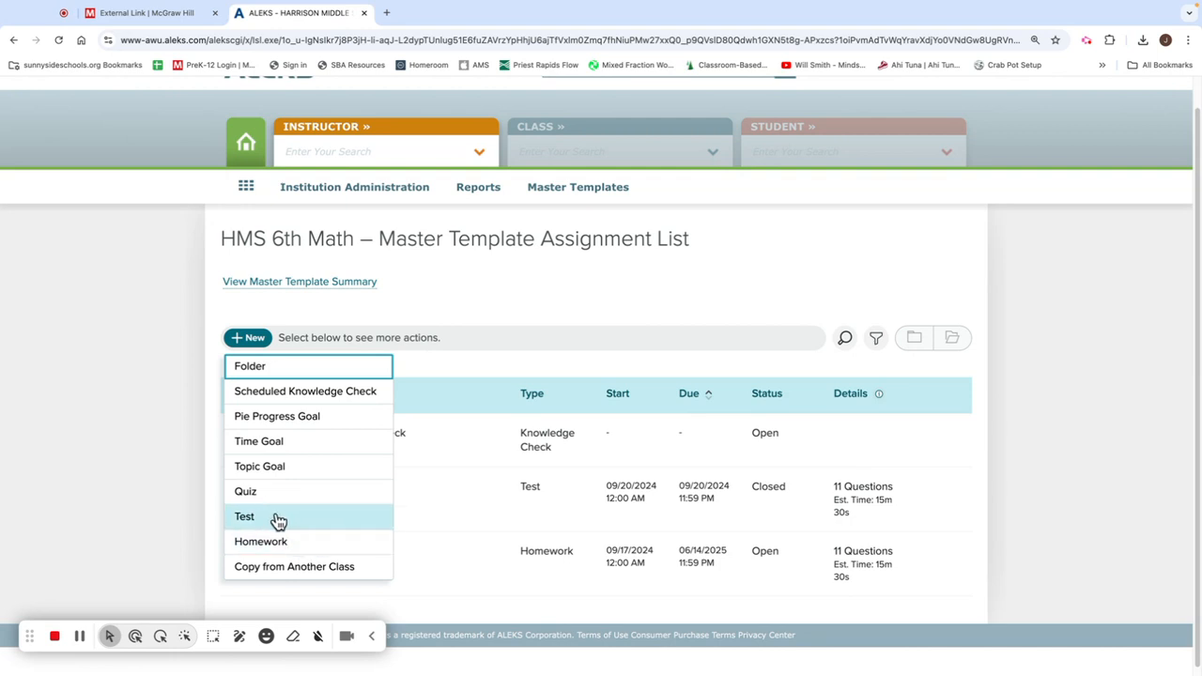
left_click(287, 547)
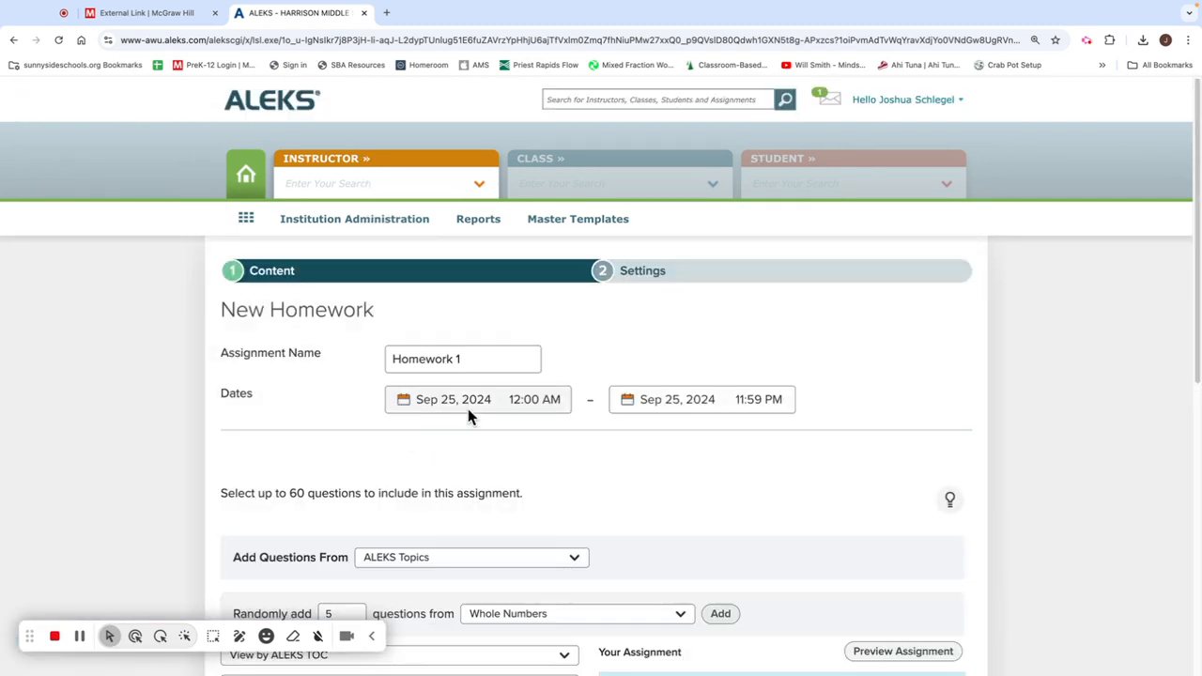
left_click(476, 357)
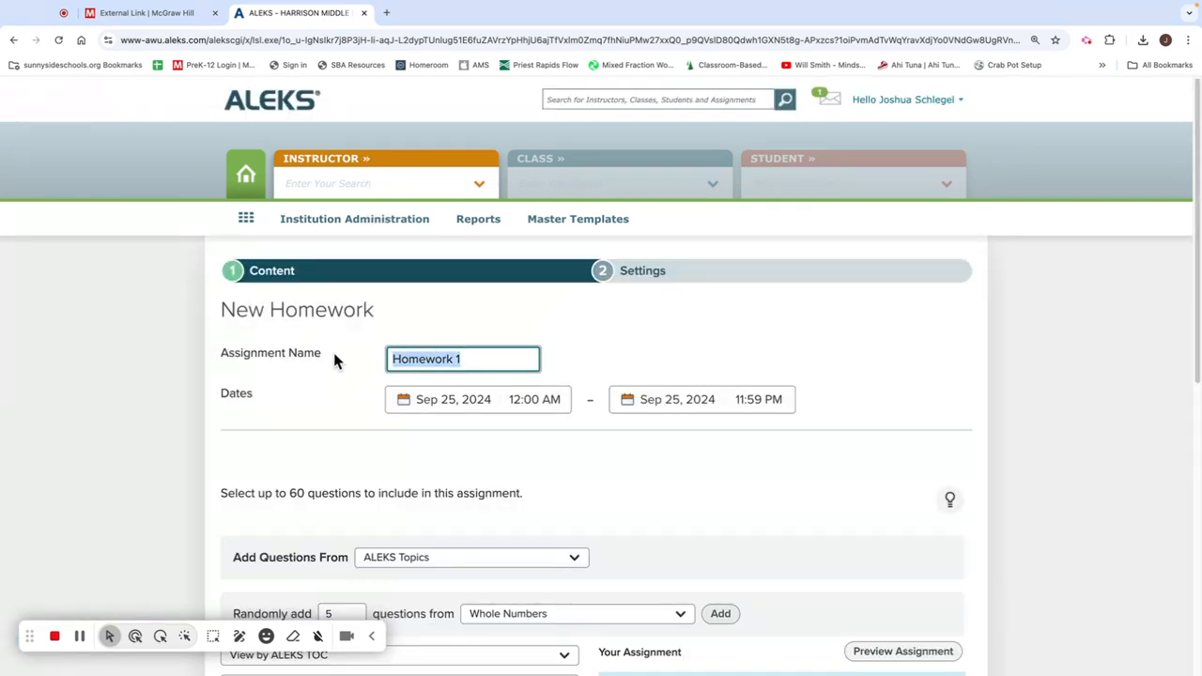
type("Fr")
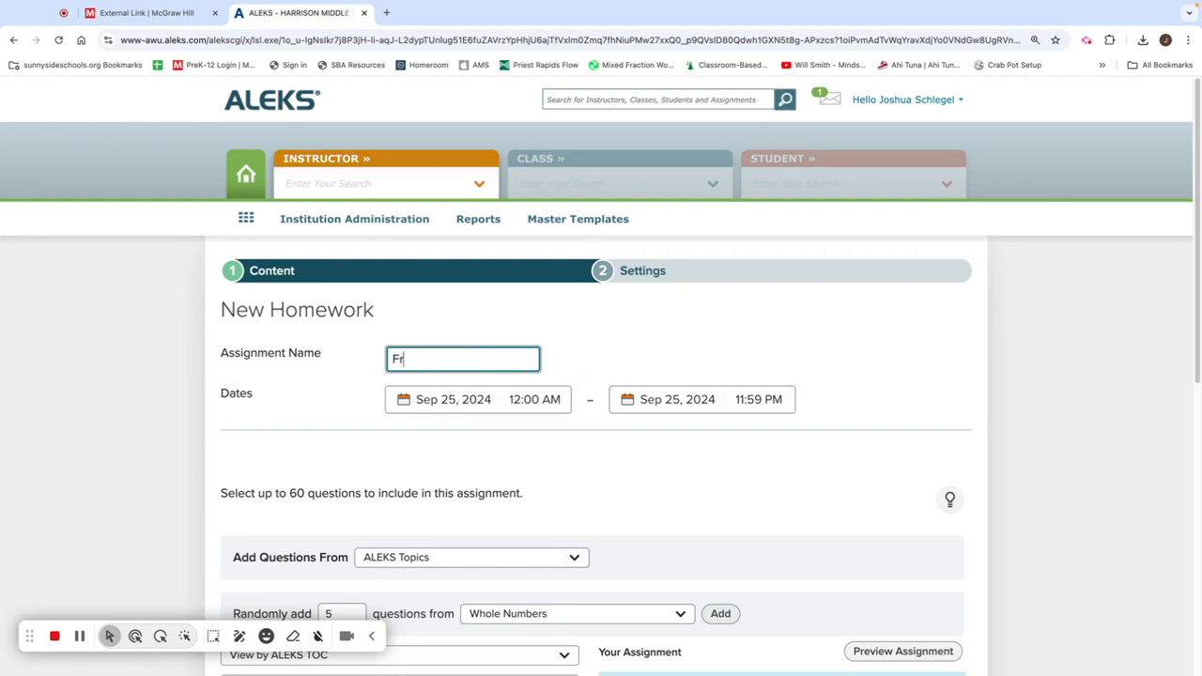
type("action Addition")
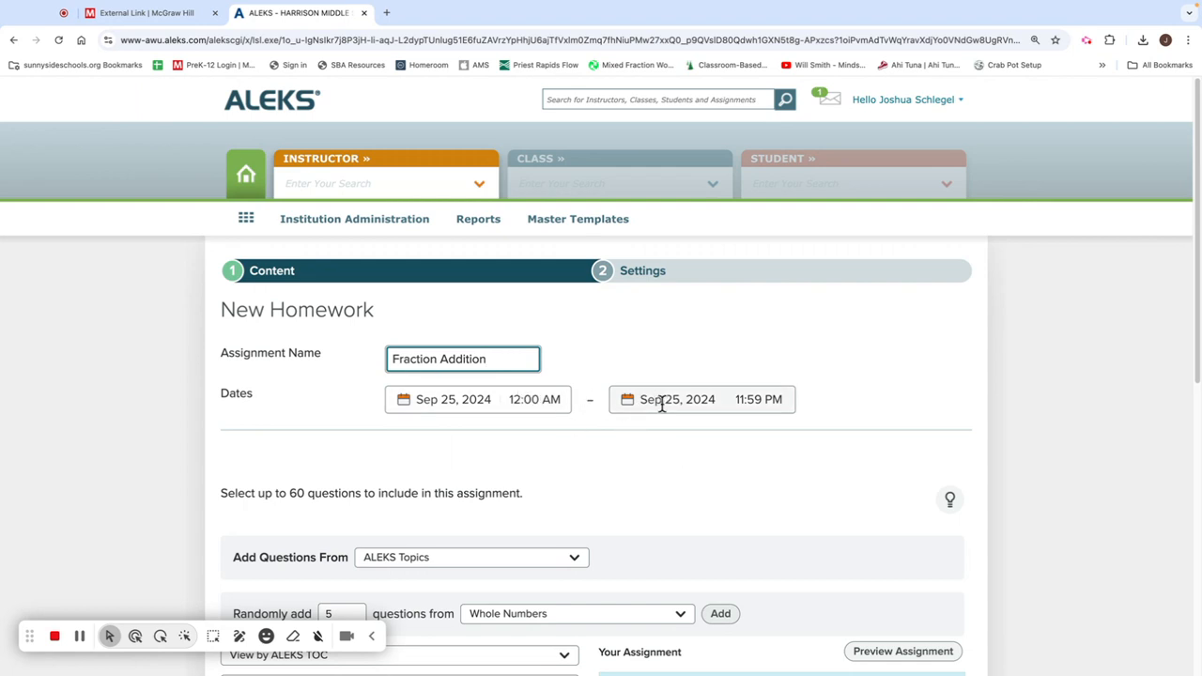
Review the sources from which questions can be added to the Fraction Addition homework
scroll(601, 441, "down", 3)
scroll(603, 443, "up", 1)
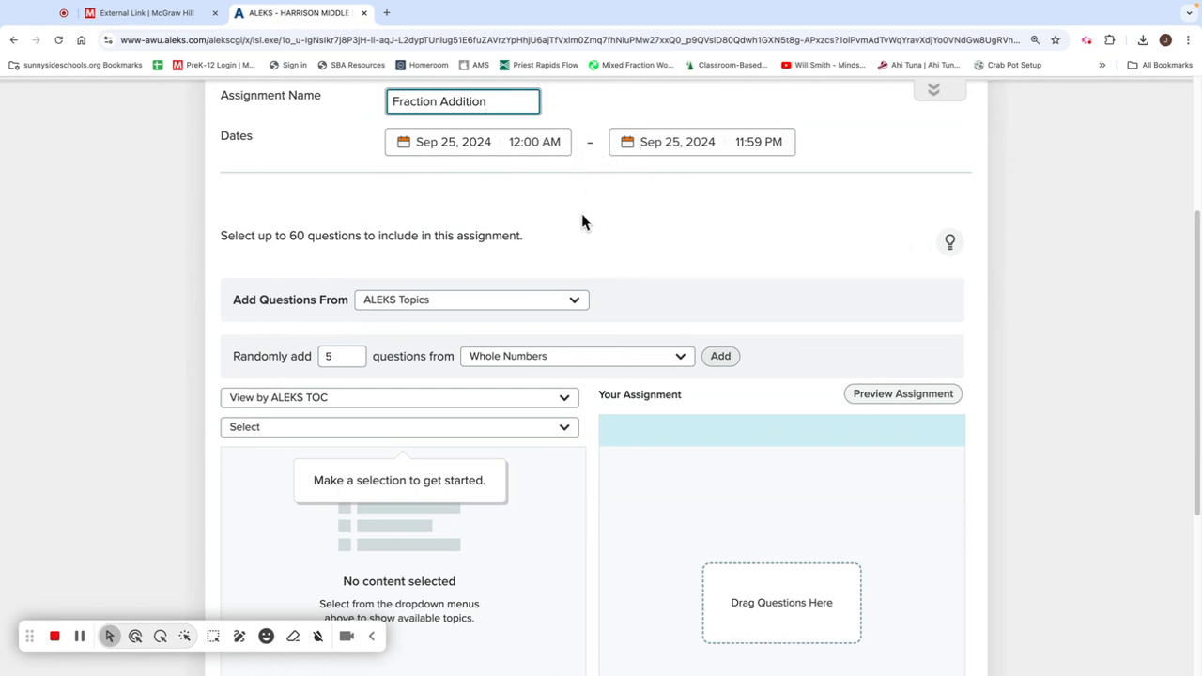
left_click(543, 308)
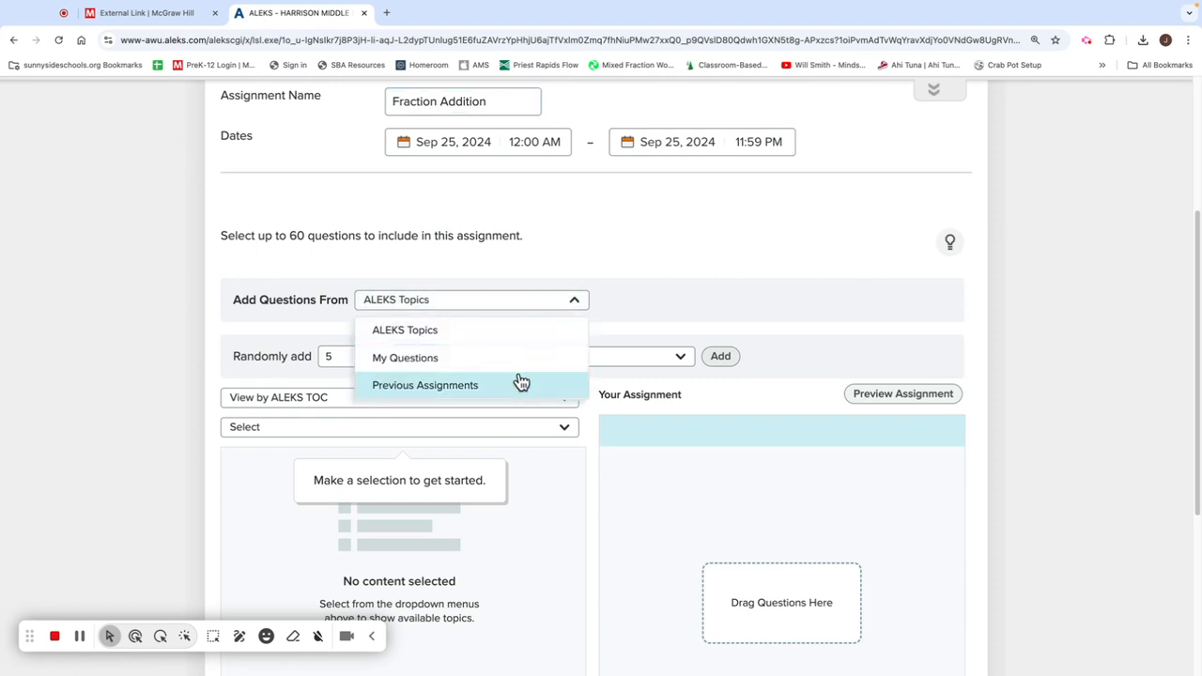
left_click(626, 305)
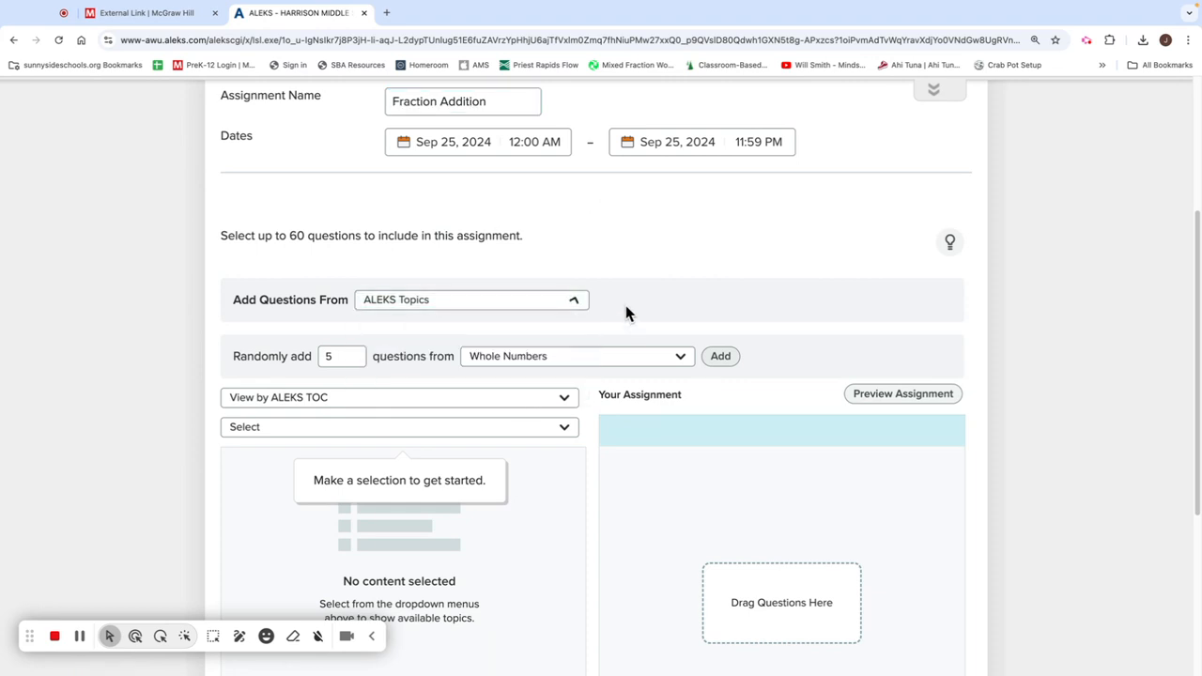
Look through the topic categories available for randomly added questions, leaving the choice at Whole Numbers
scroll(569, 311, "down", 1)
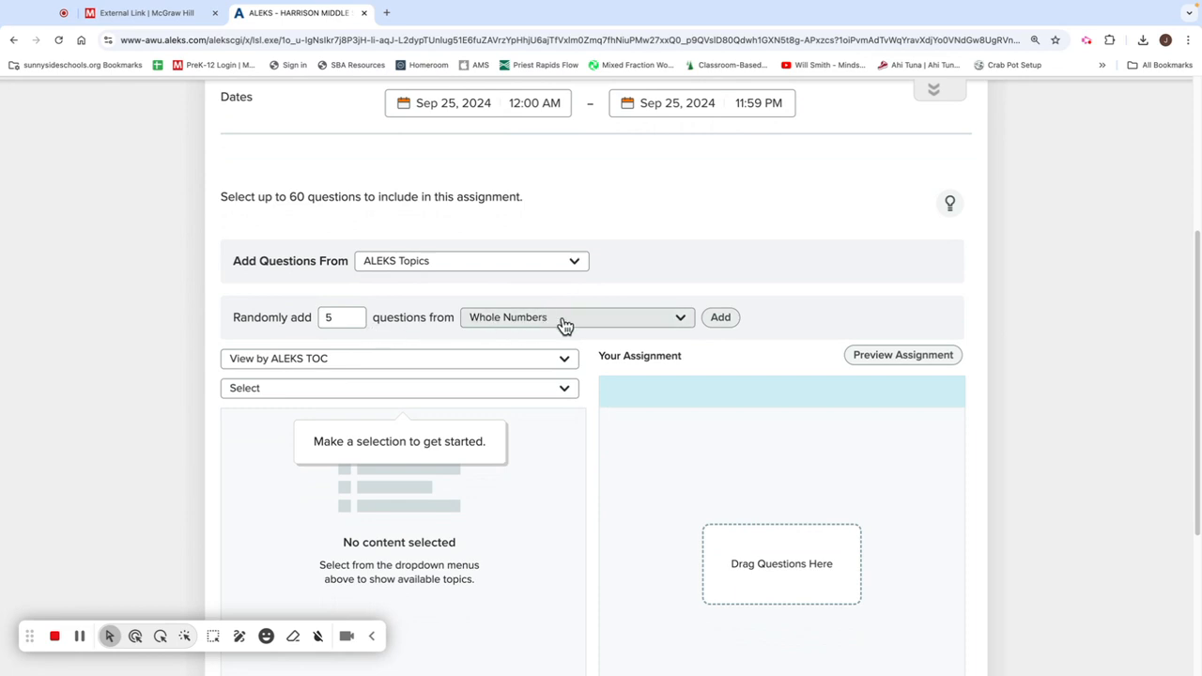
left_click(569, 322)
scroll(592, 423, "down", 2)
scroll(590, 425, "down", 7)
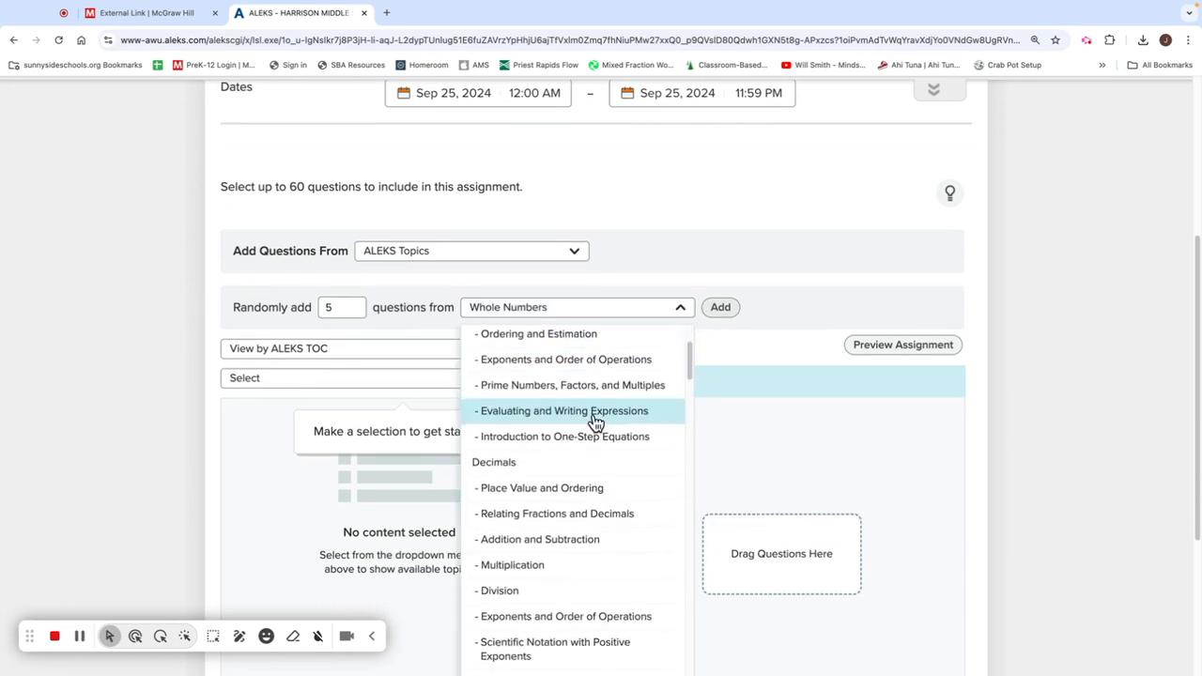
left_click(781, 320)
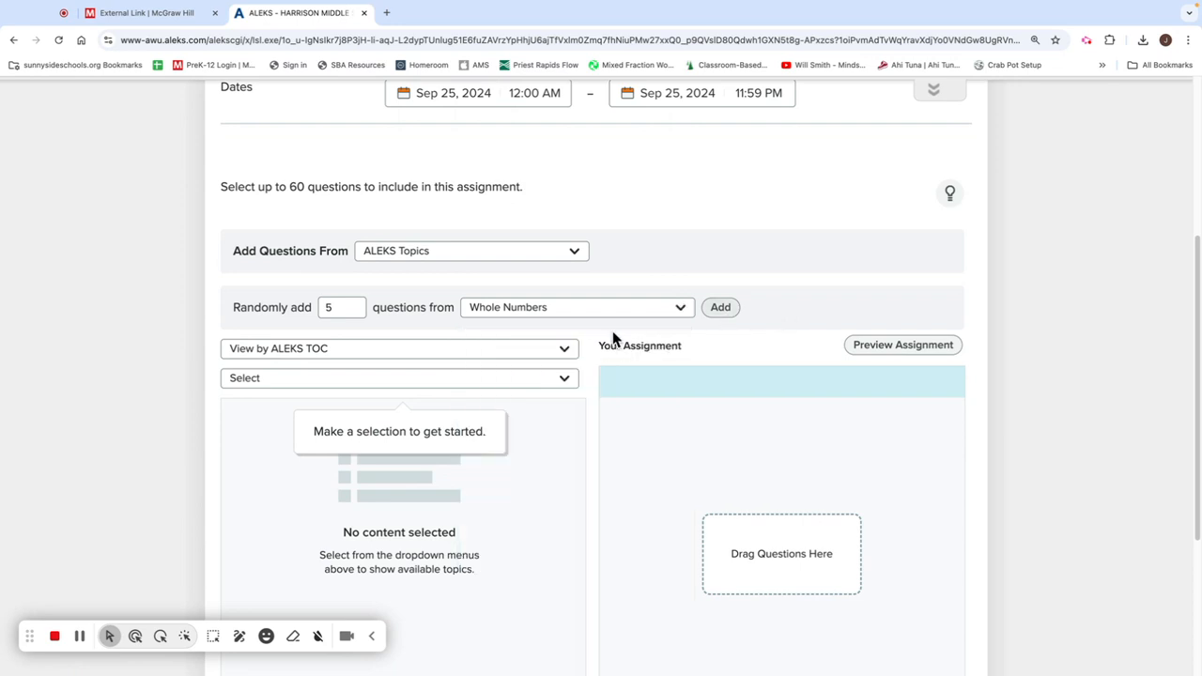
Organize the ALEKS topics by state standards and show the 6.NS: The Number System domain
left_click(456, 351)
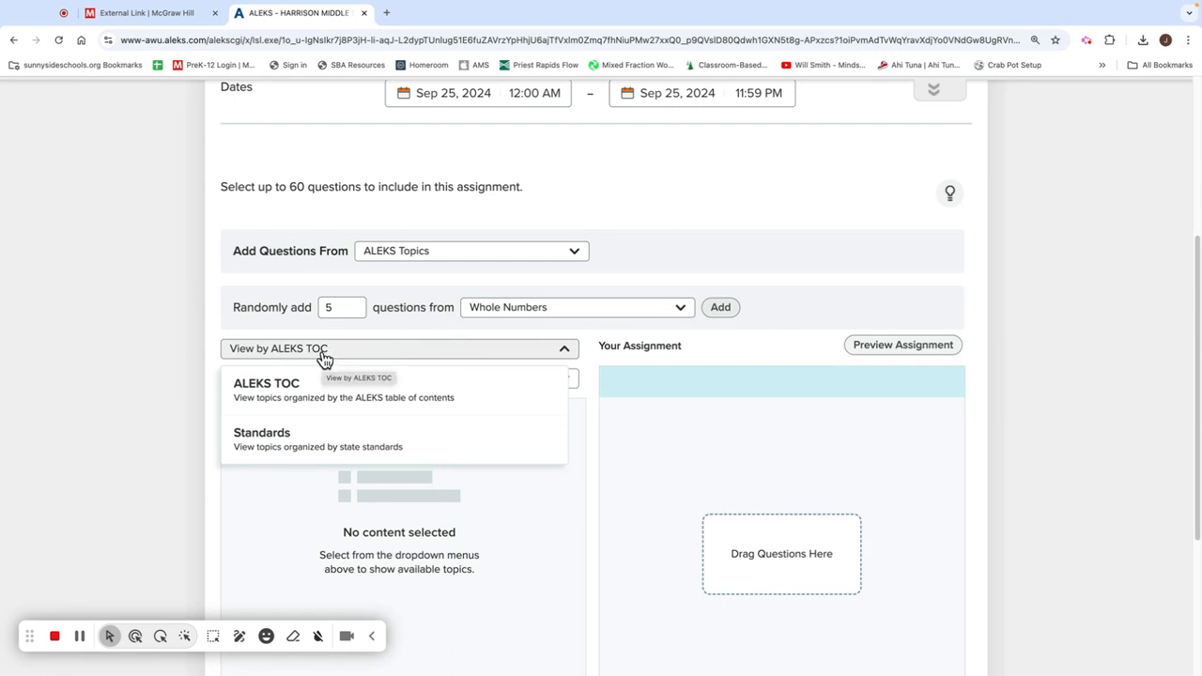
left_click(310, 434)
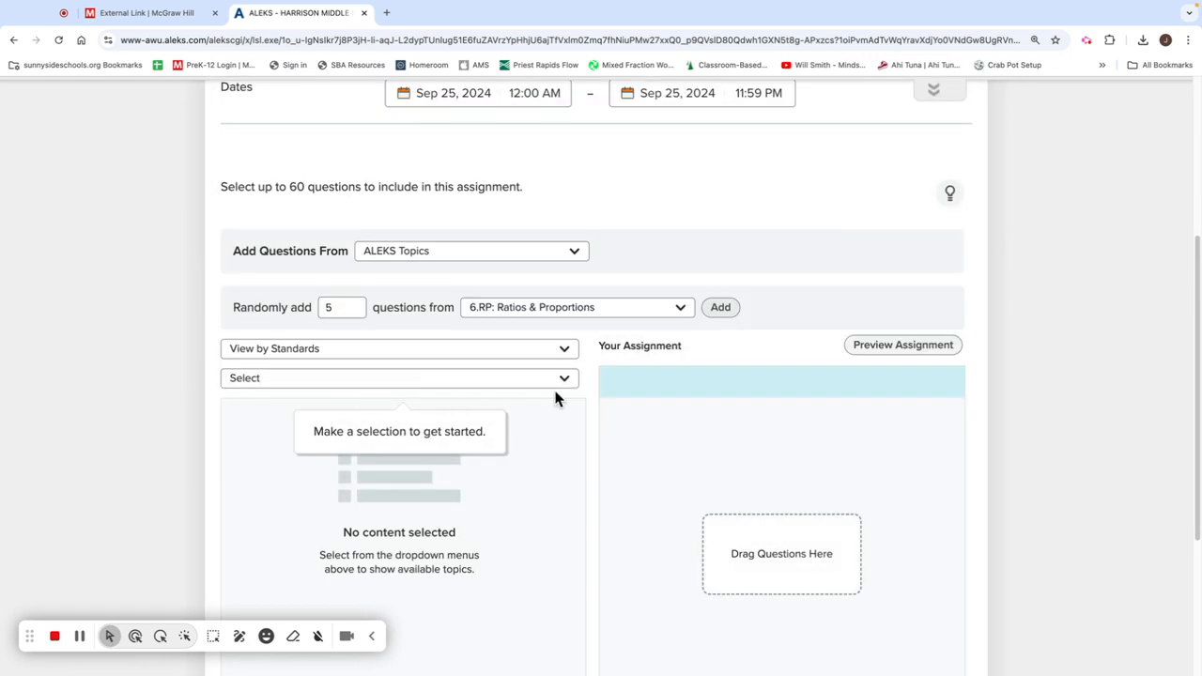
left_click(498, 382)
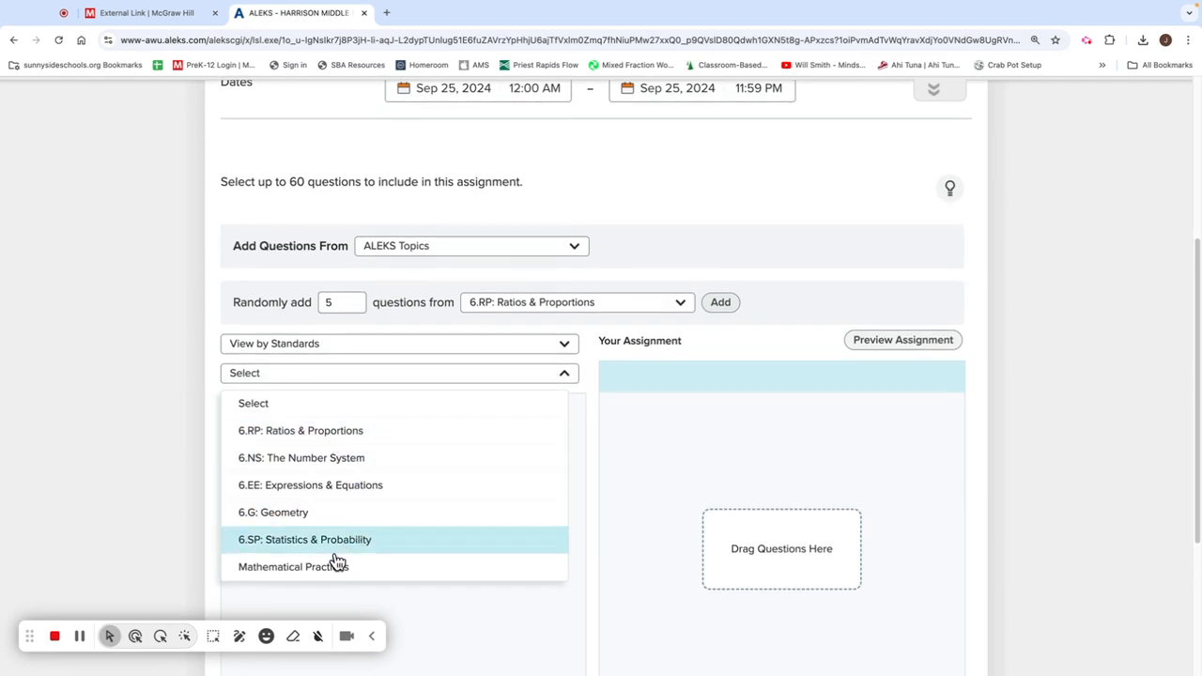
left_click(330, 460)
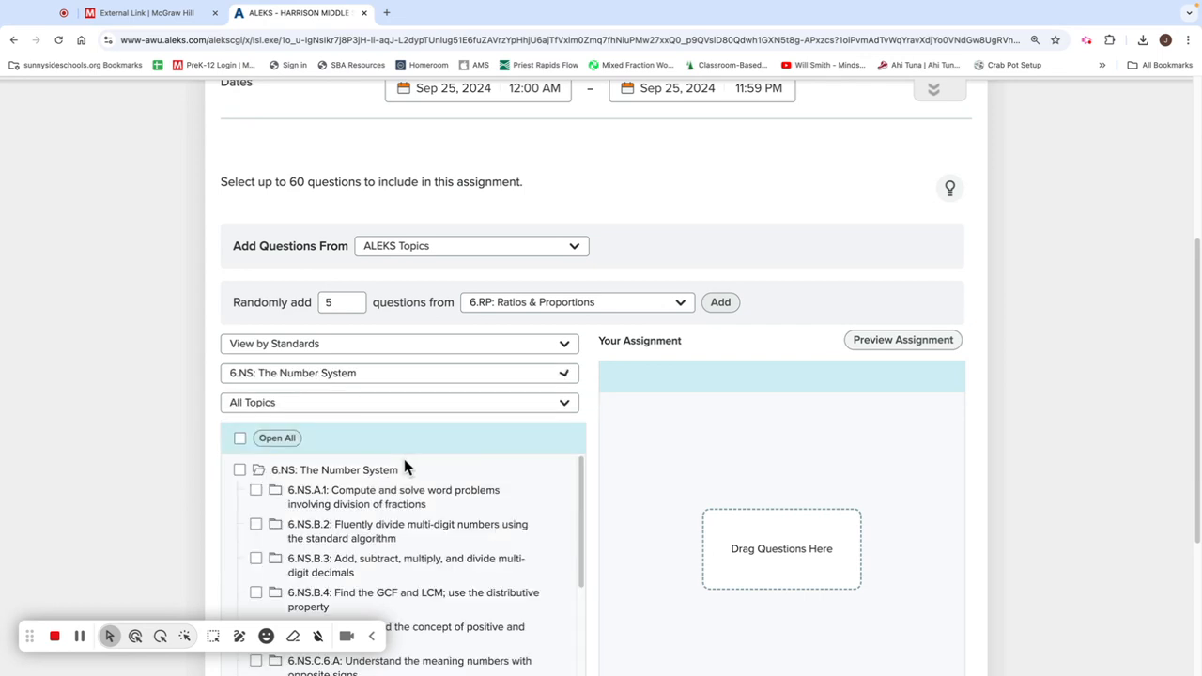
Examine the list of 6.NS Number System standards for ones suited to the assignment
scroll(402, 467, "down", 1)
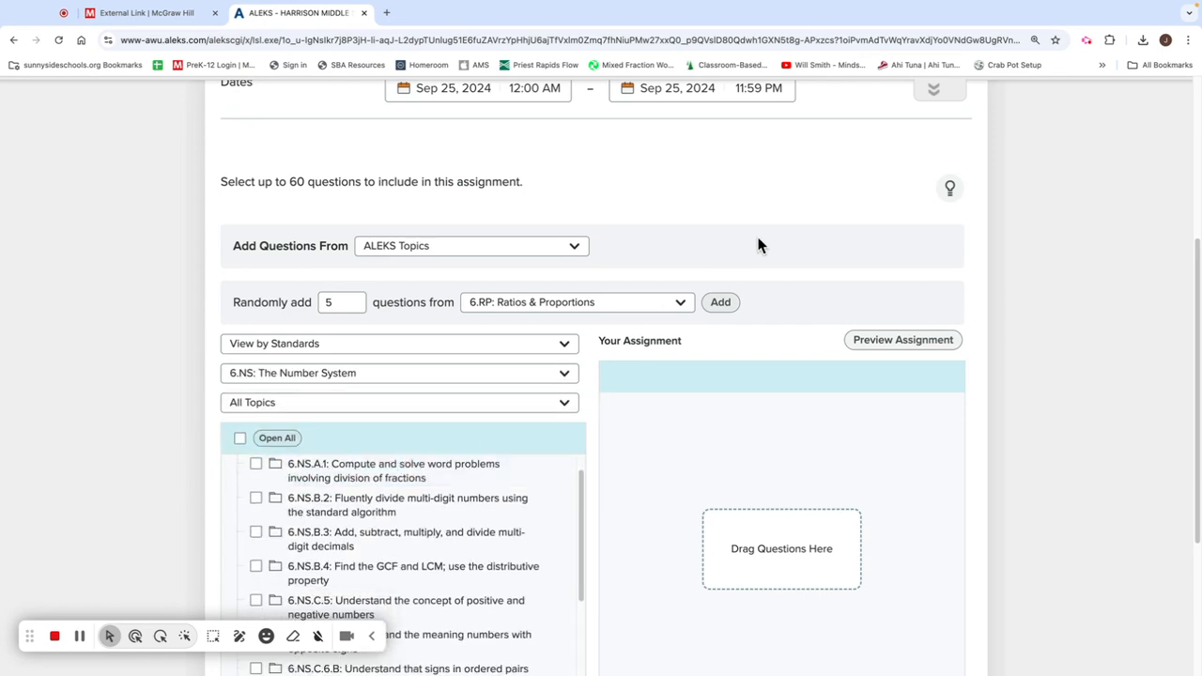
scroll(405, 501, "down", 1)
scroll(413, 507, "down", 4)
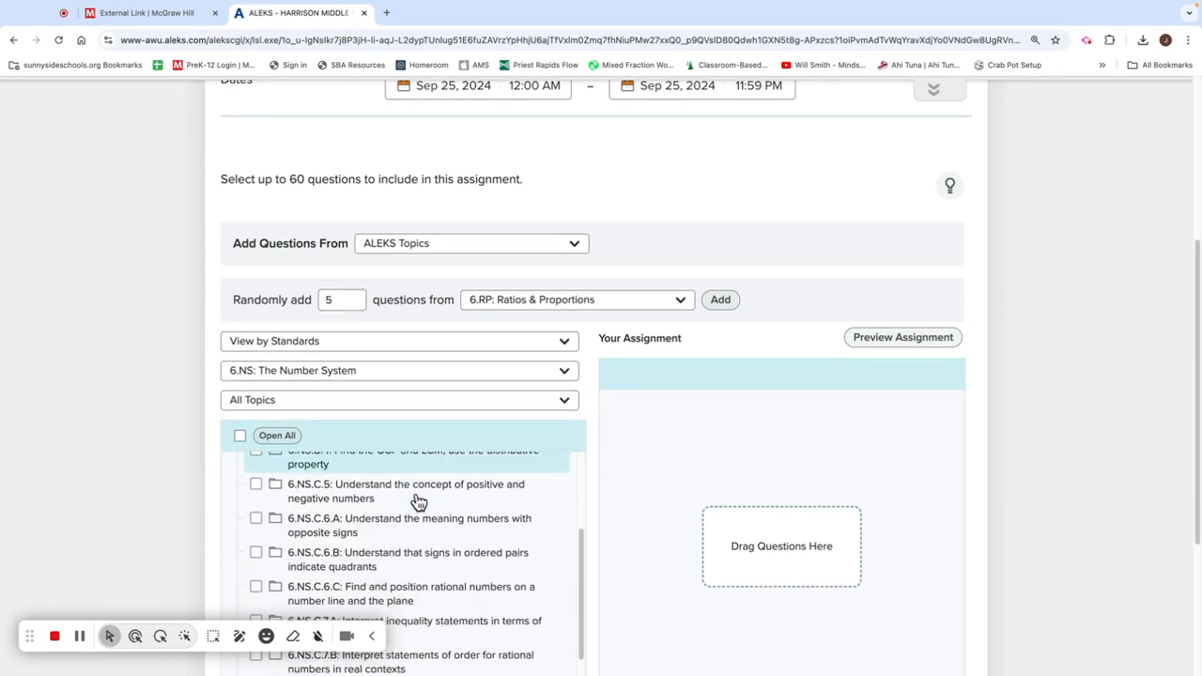
left_click(371, 636)
scroll(381, 567, "down", 1)
scroll(381, 568, "up", 2)
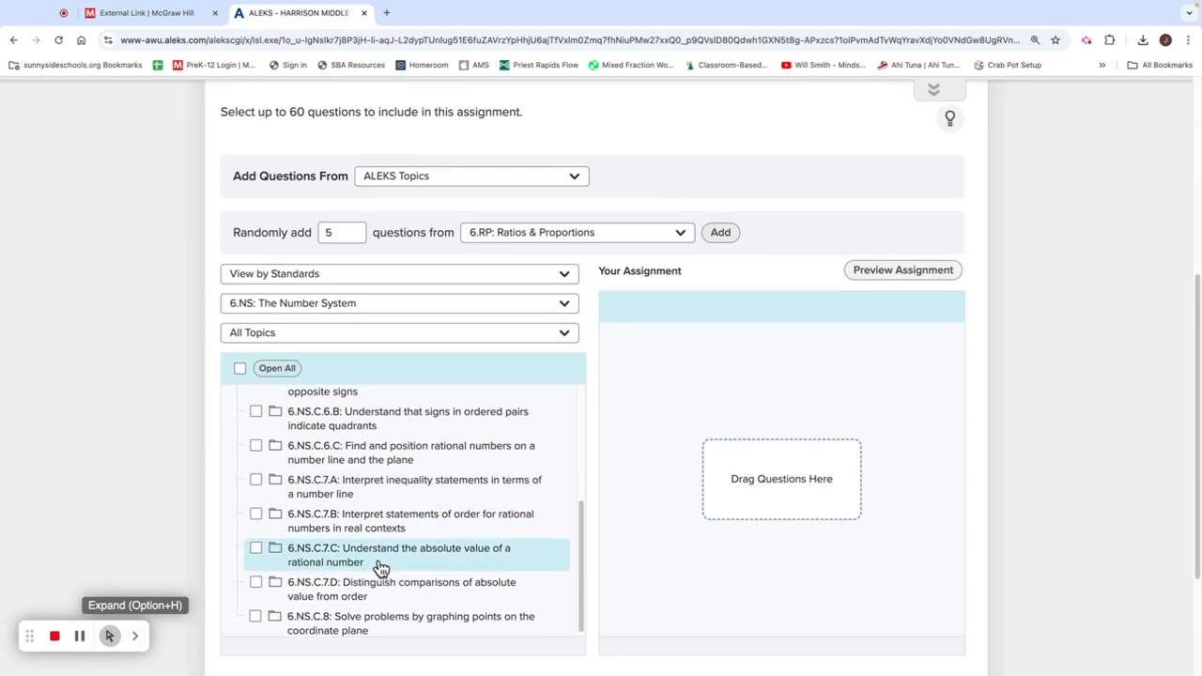
scroll(383, 569, "up", 2)
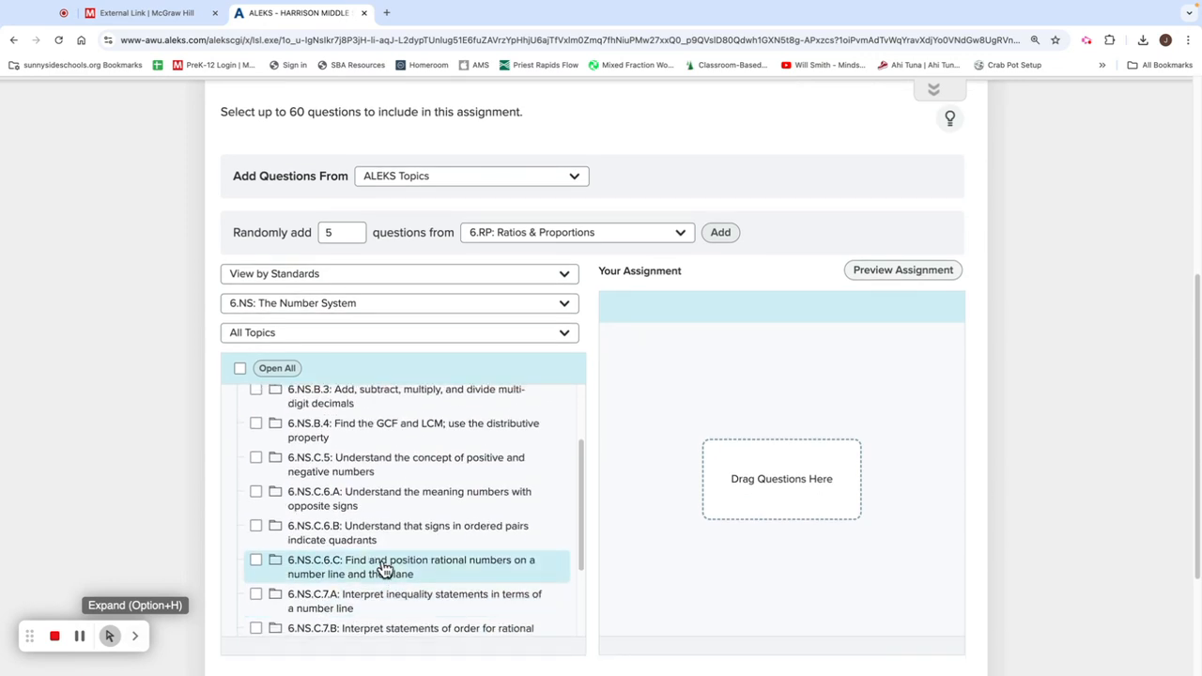
scroll(384, 569, "up", 3)
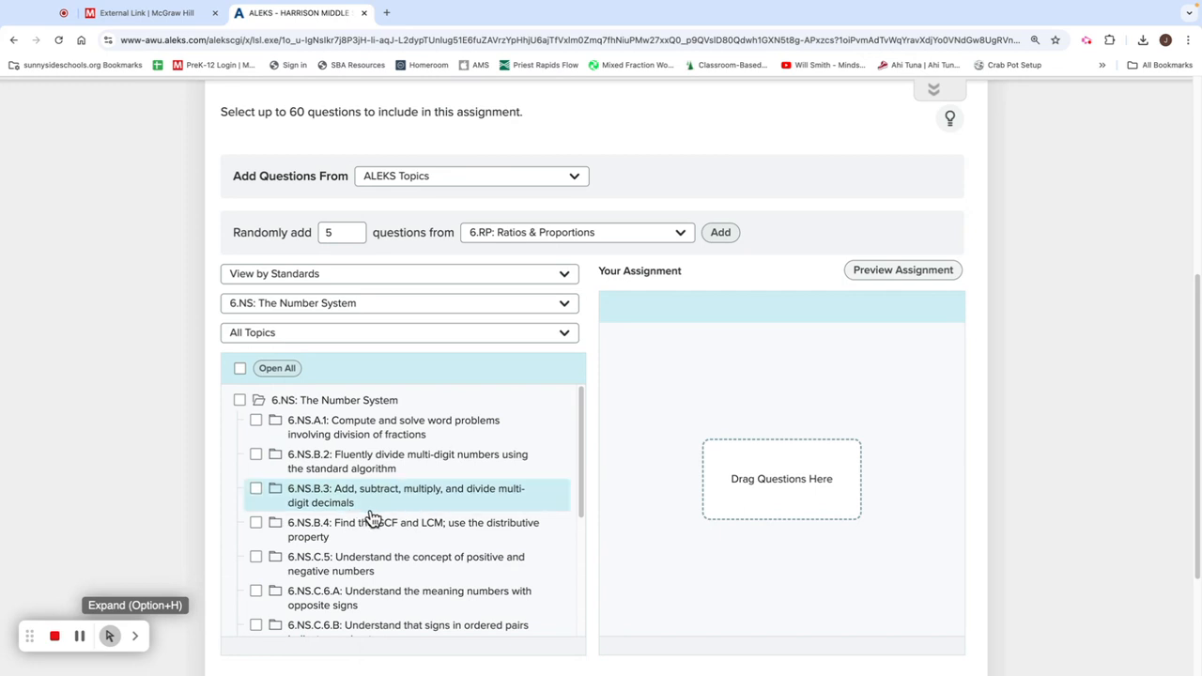
scroll(371, 518, "down", 1)
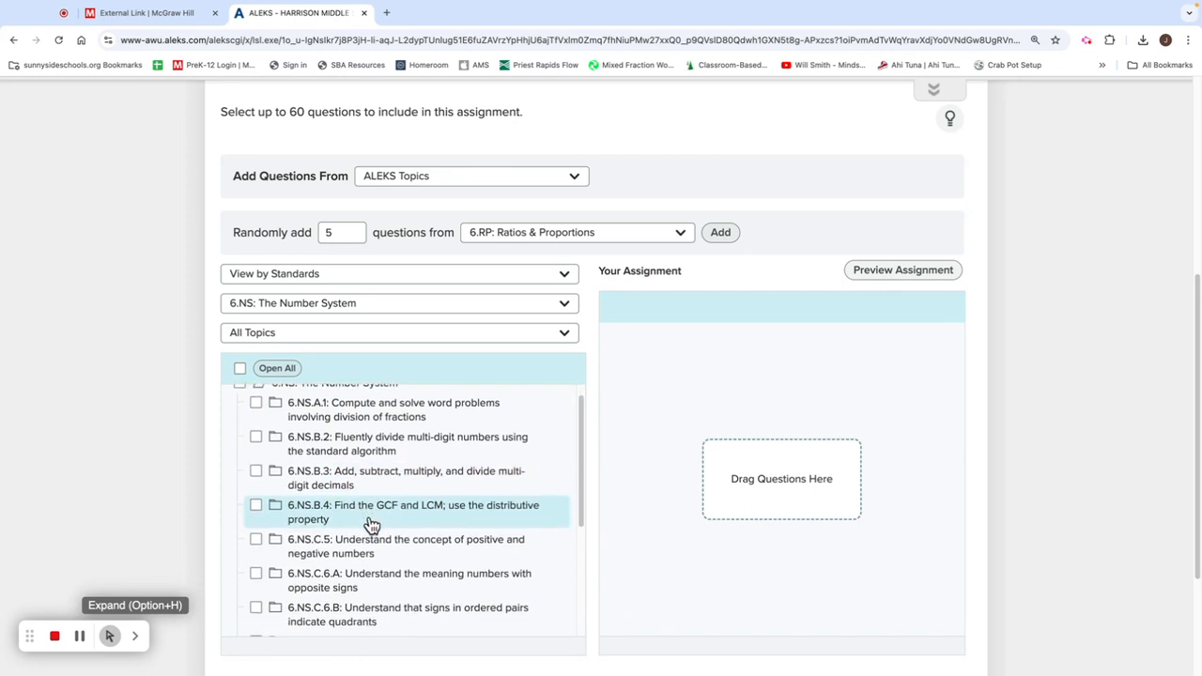
scroll(385, 547, "down", 2)
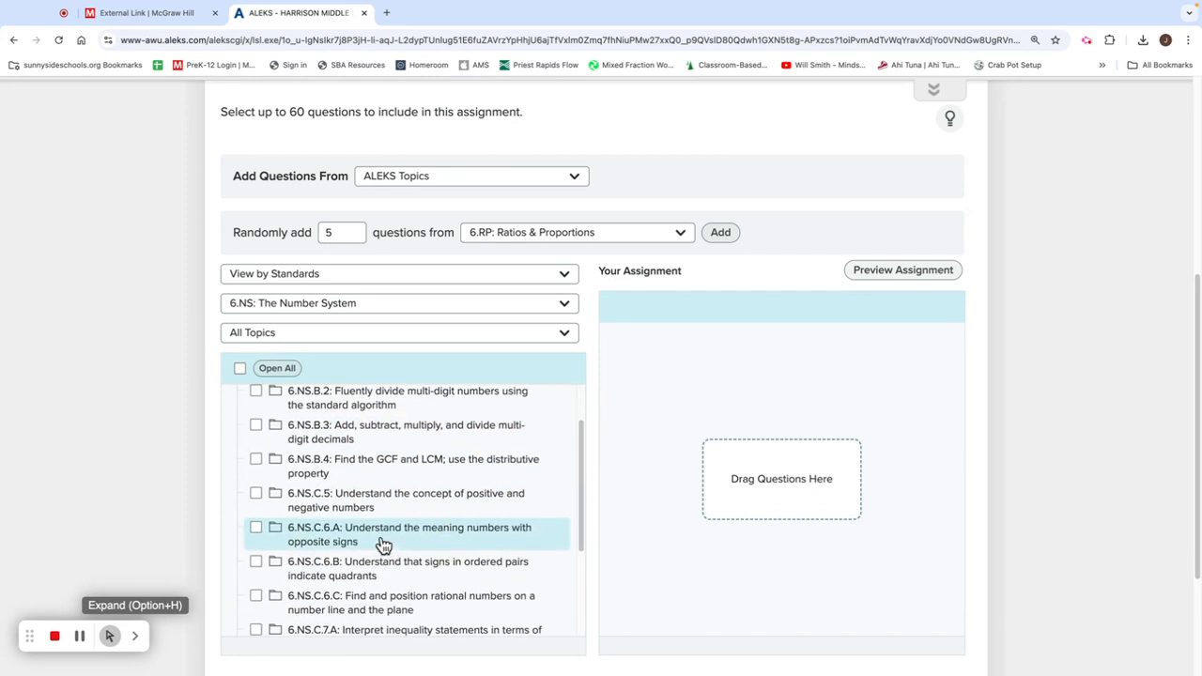
scroll(385, 544, "down", 2)
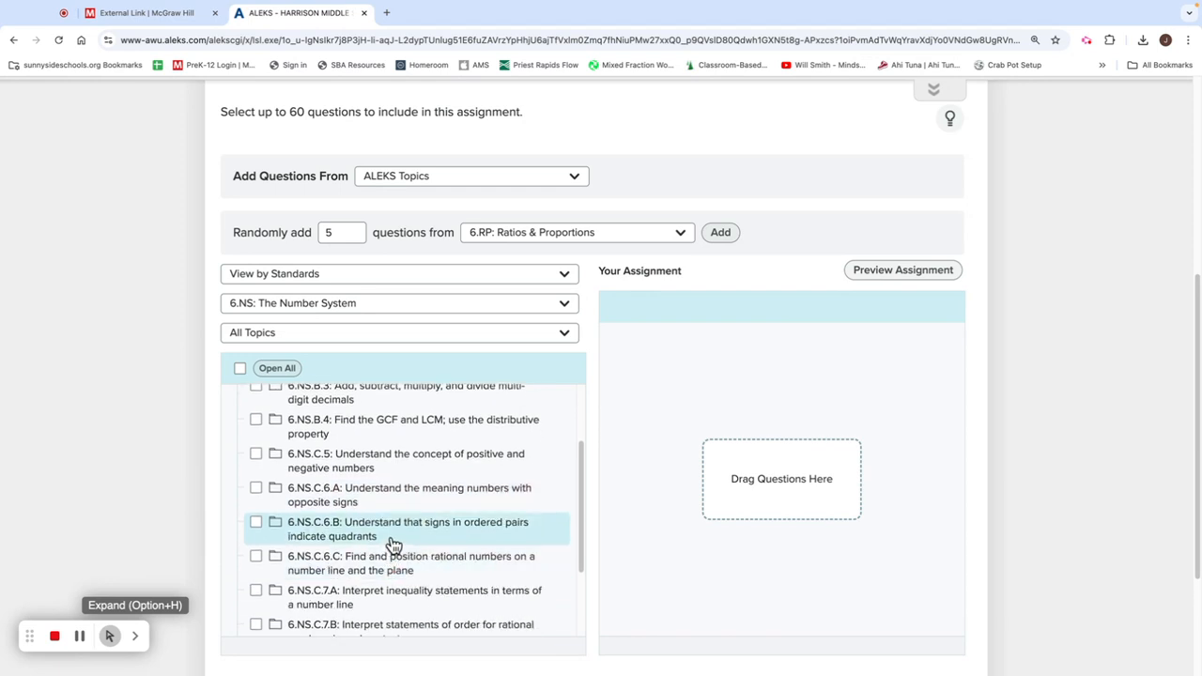
scroll(394, 550, "down", 1)
scroll(402, 560, "down", 1)
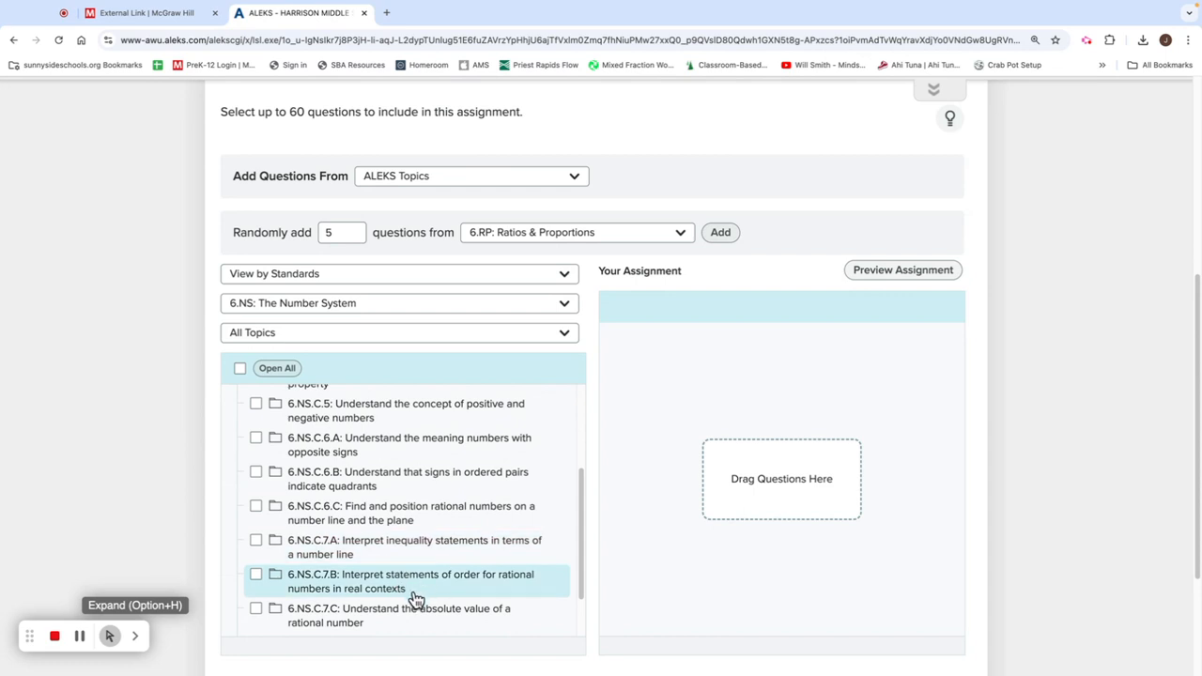
scroll(418, 589, "up", 4)
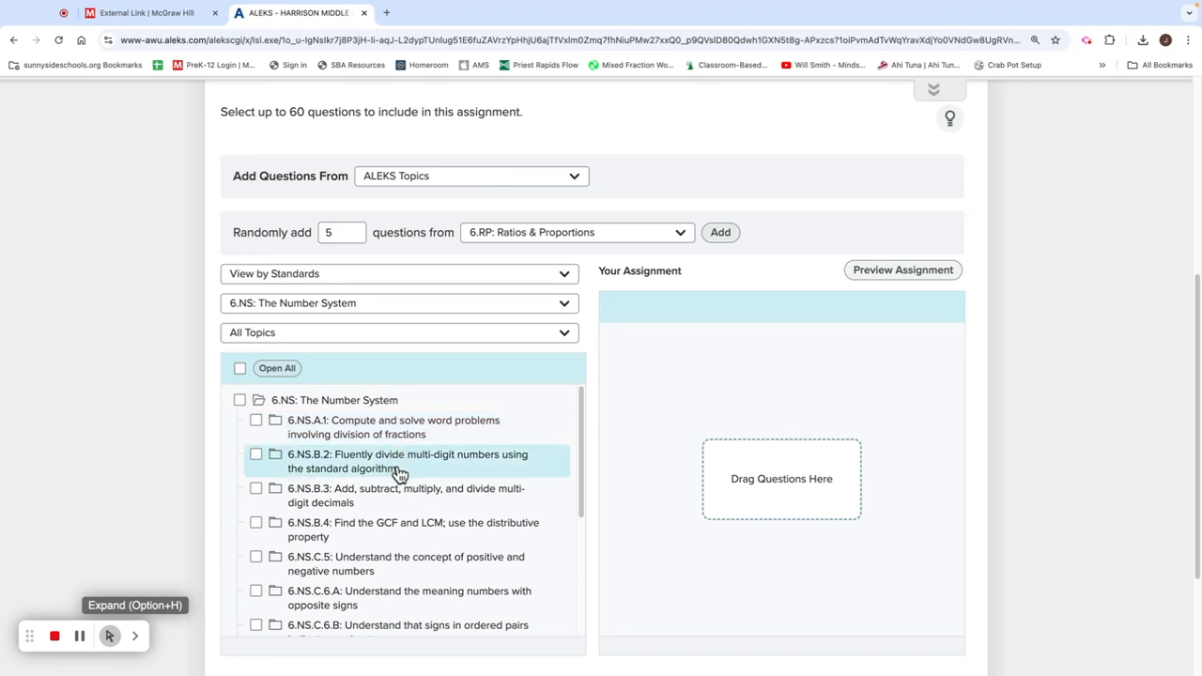
Expand standard 6.NS.A.1 on division of fractions and look through its question topics
left_click(398, 437)
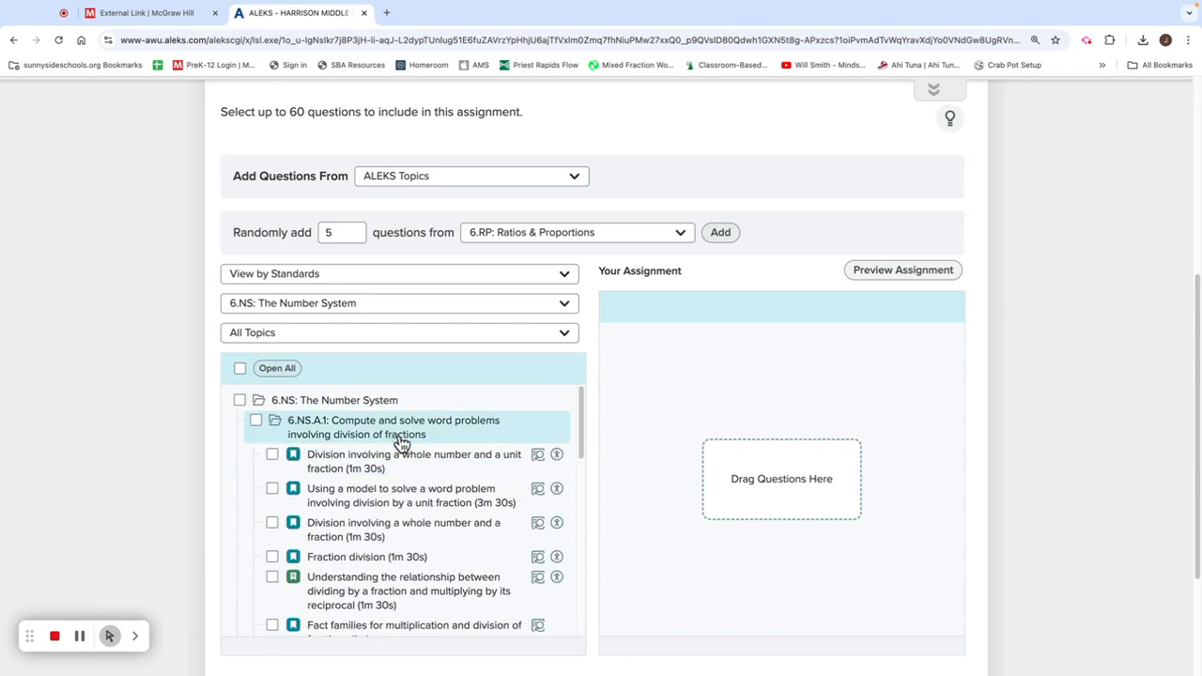
scroll(428, 556, "down", 1)
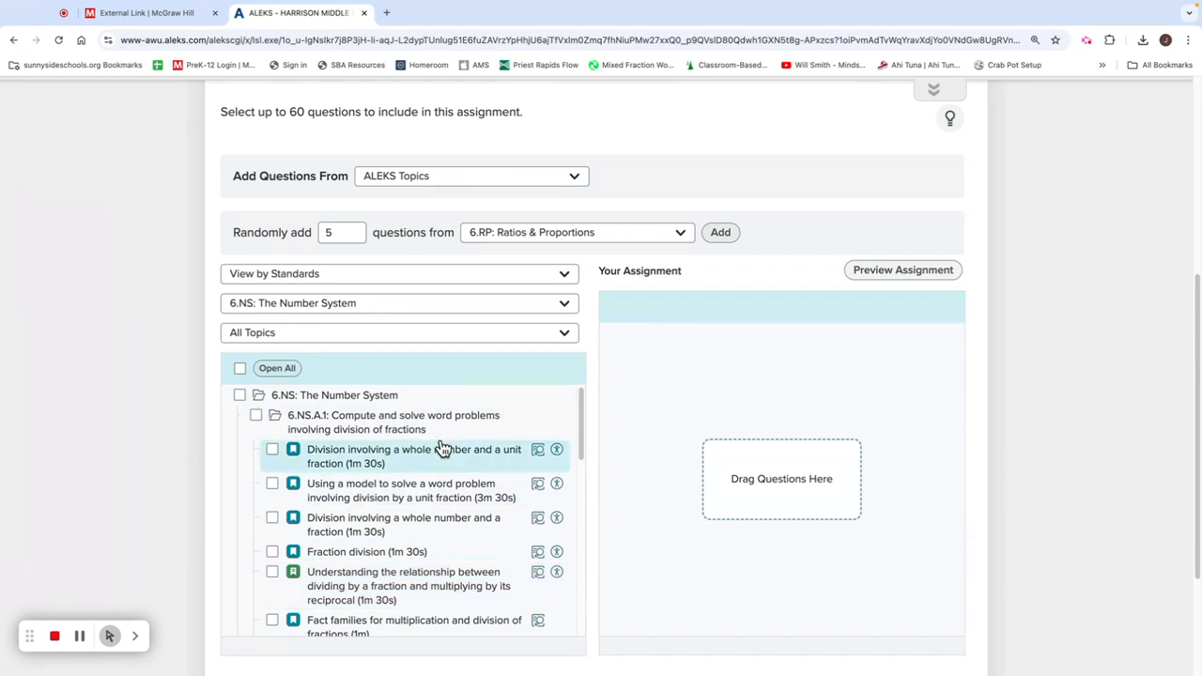
scroll(457, 483, "down", 3)
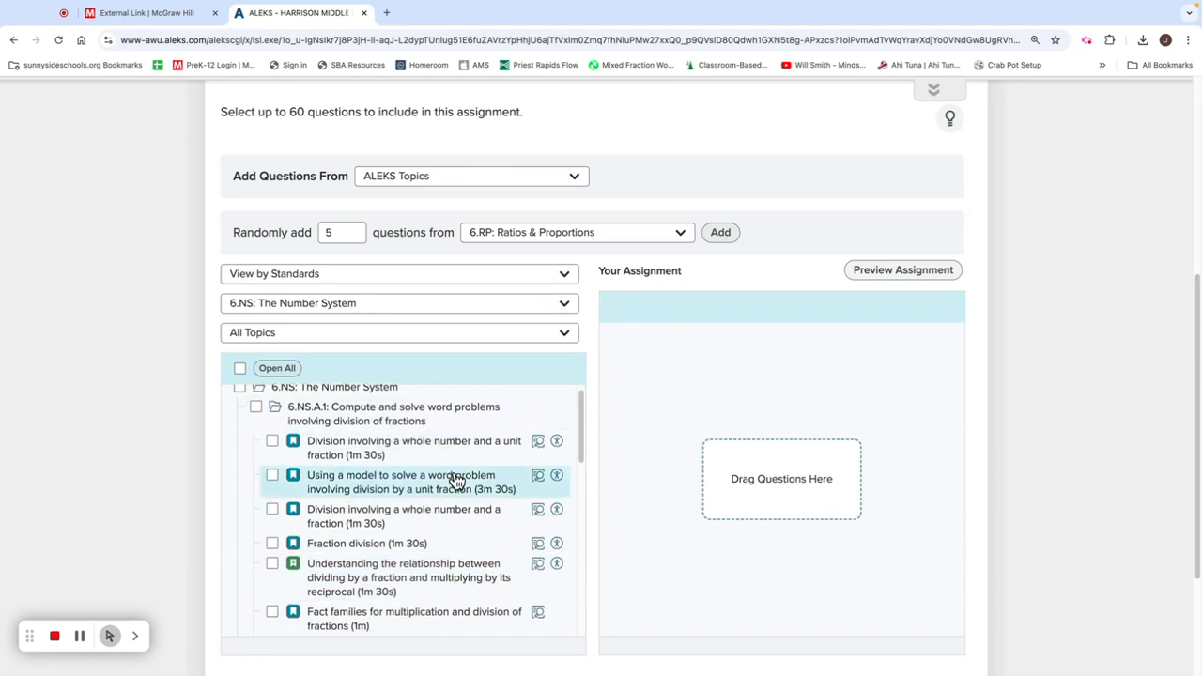
scroll(457, 484, "down", 3)
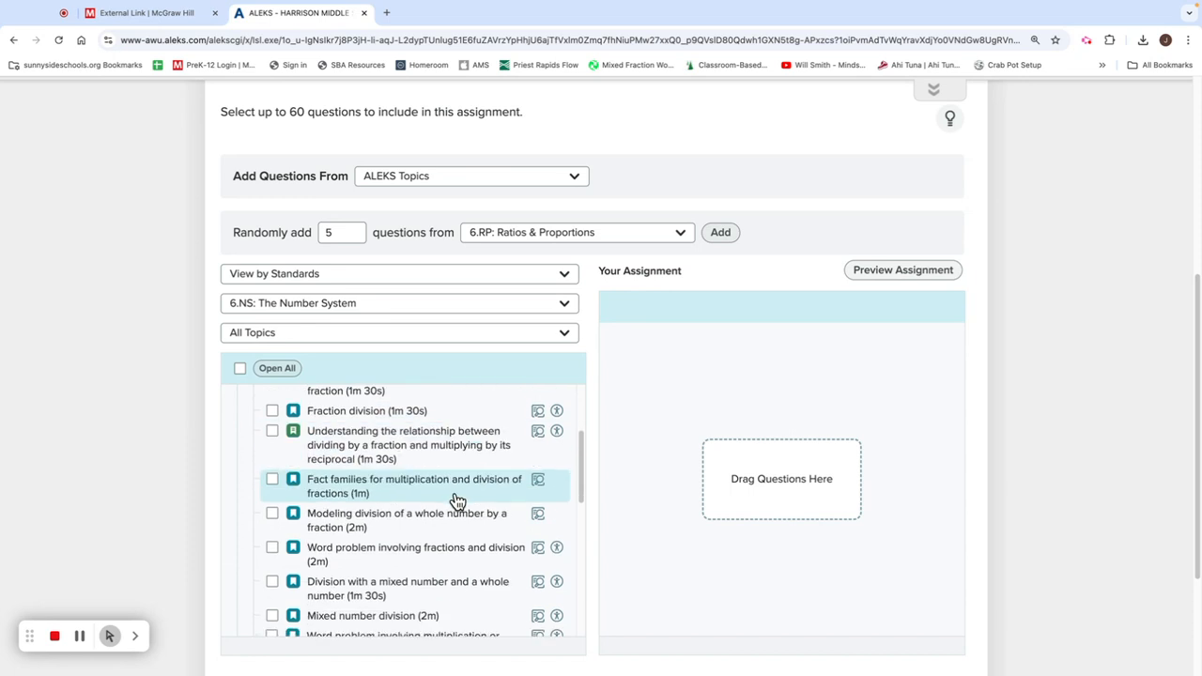
scroll(457, 505, "down", 2)
scroll(456, 508, "up", 4)
scroll(455, 508, "up", 3)
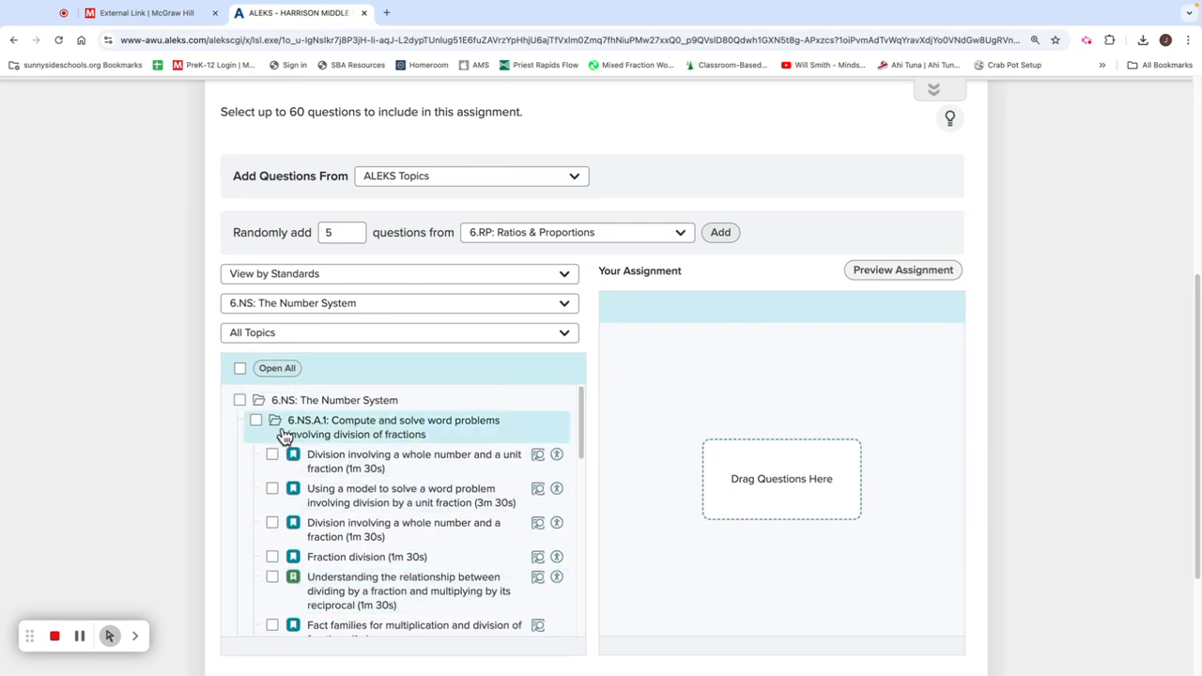
scroll(431, 504, "down", 3)
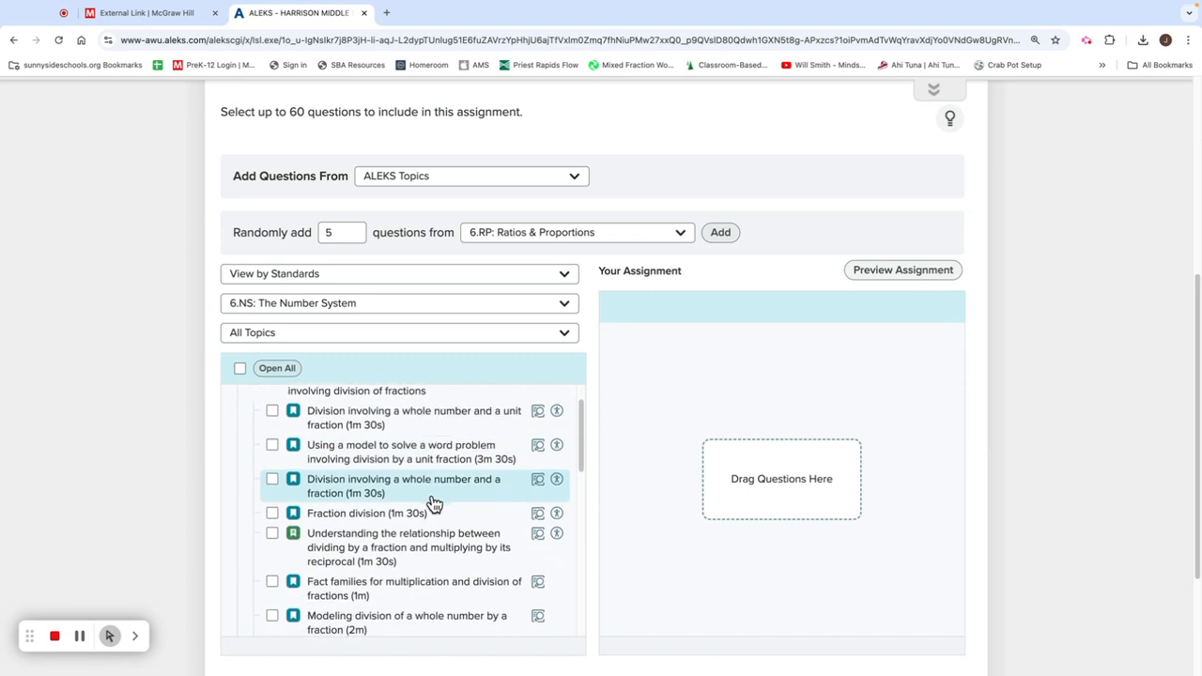
scroll(450, 523, "down", 4)
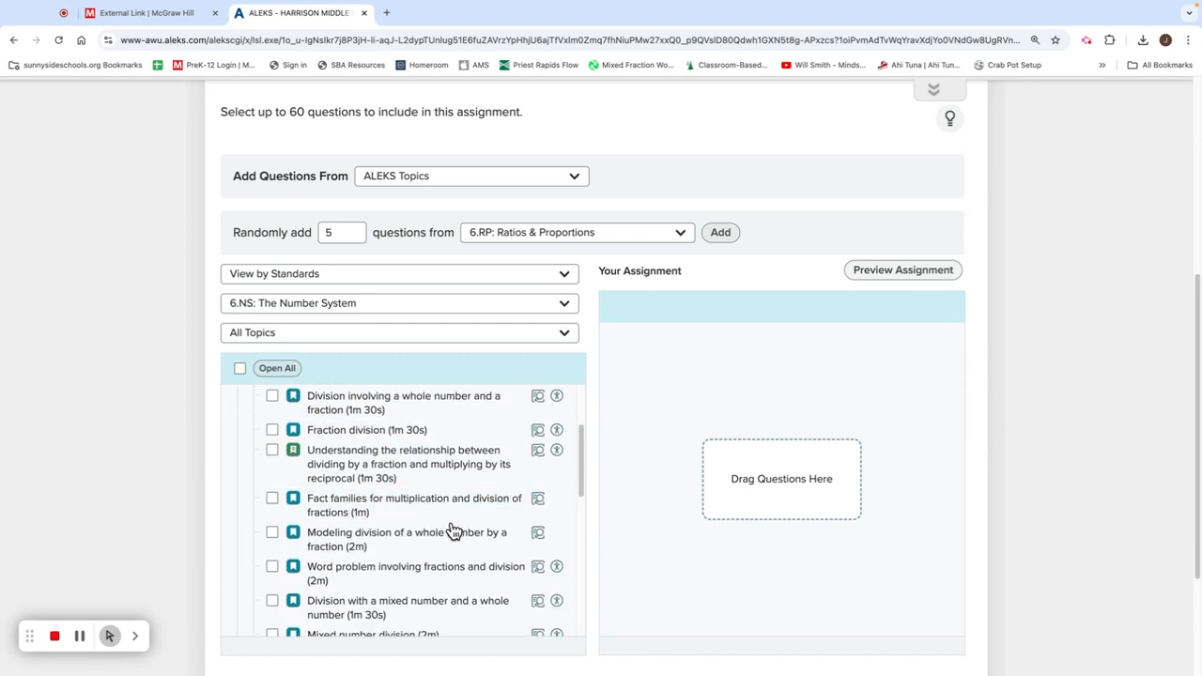
scroll(455, 536, "up", 5)
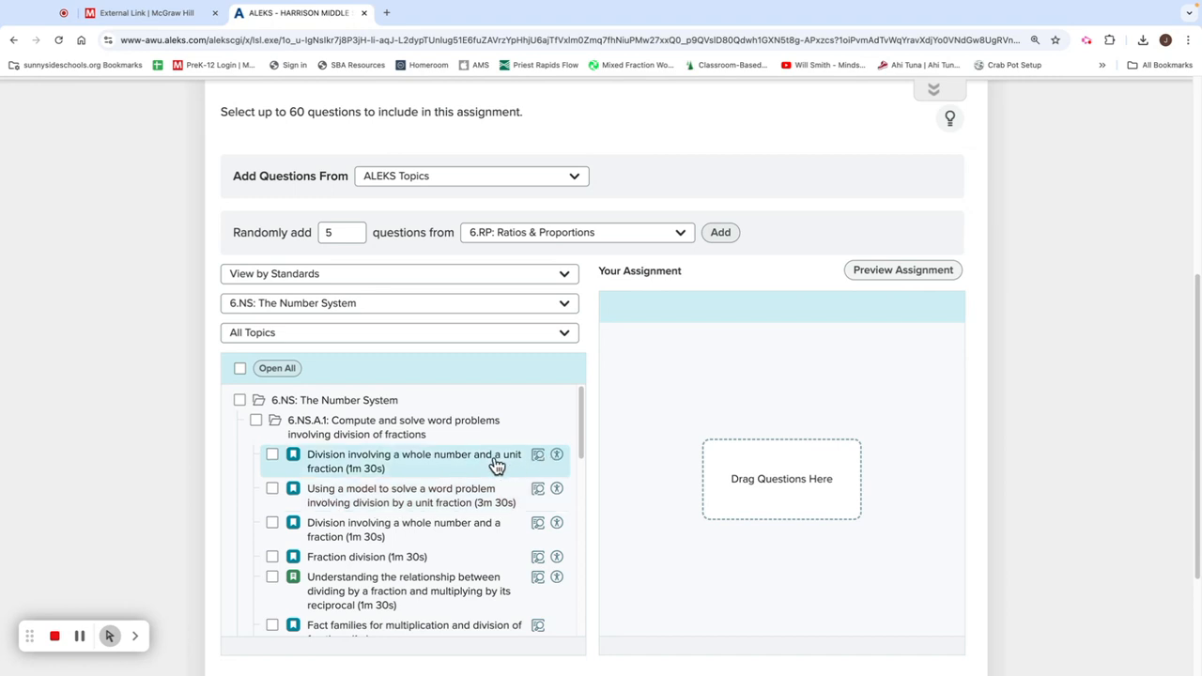
Preview the question on division involving a whole number and a unit fraction, generate several alternative versions, and close the preview
left_click(537, 455)
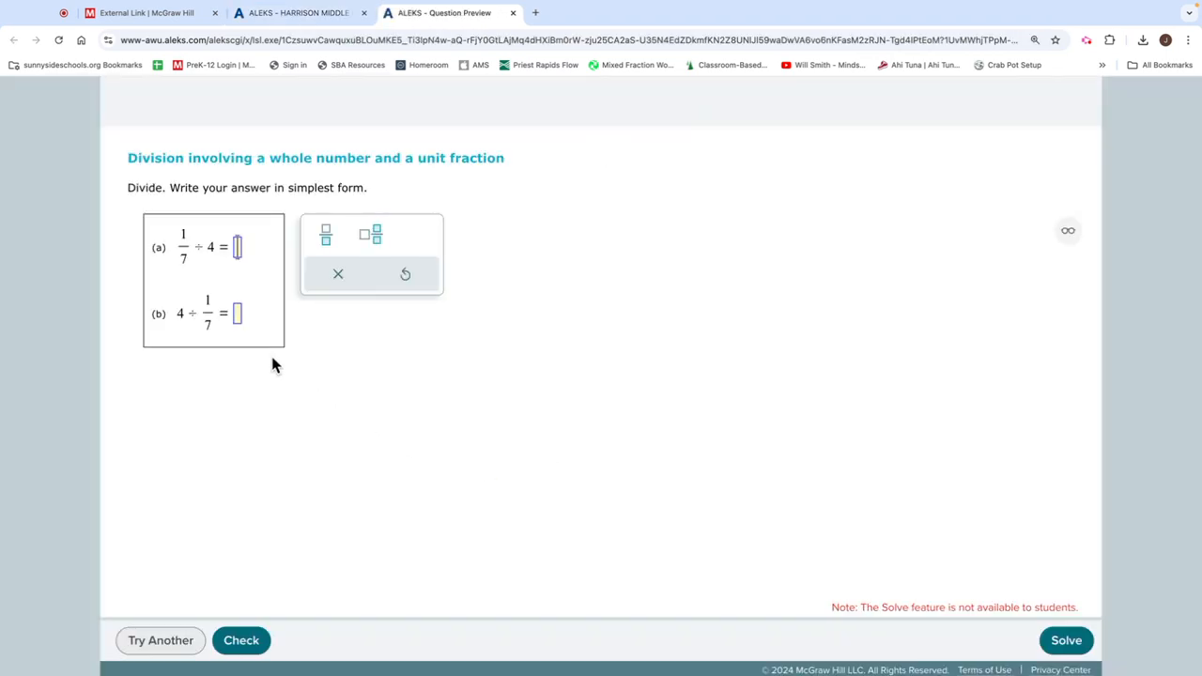
left_click(161, 641)
left_click(162, 641)
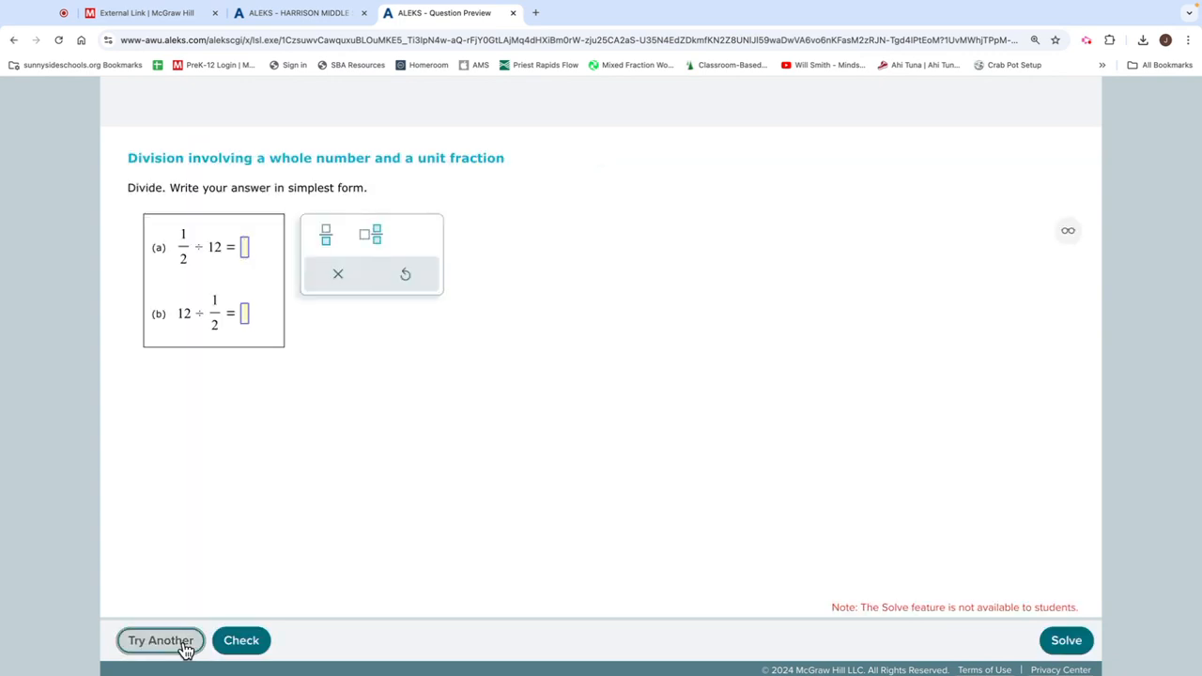
left_click(184, 645)
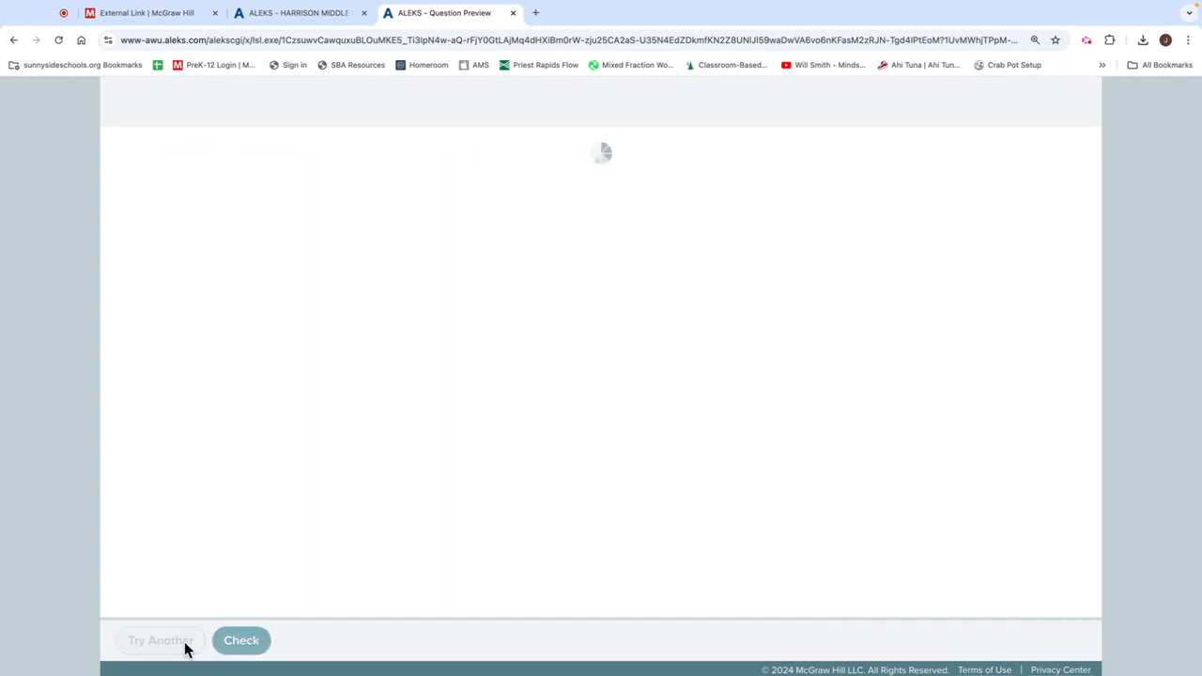
left_click(187, 646)
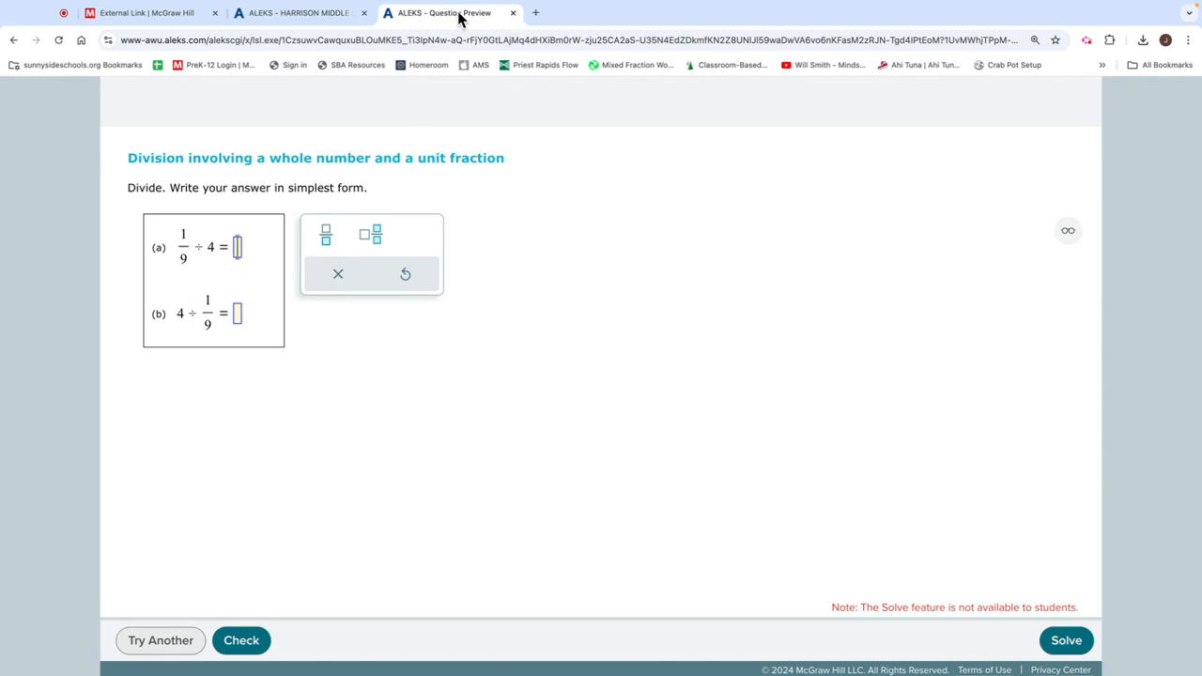
left_click(513, 13)
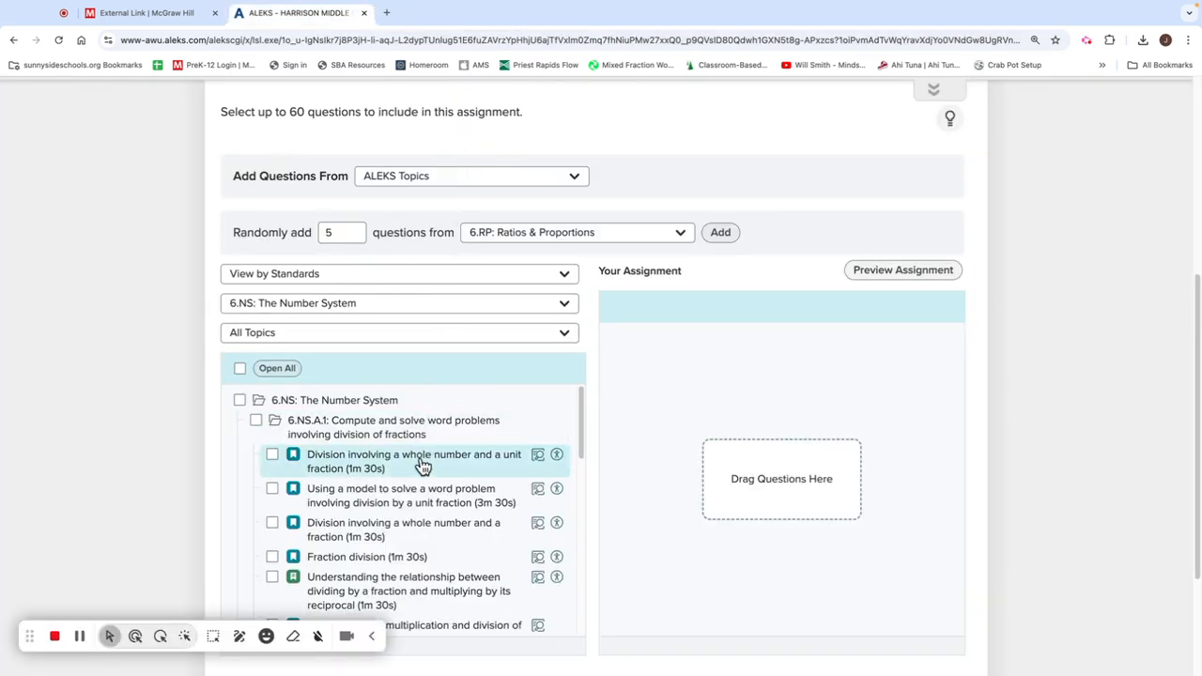
Preview the question on using a model to solve a word problem involving division by a unit fraction, and close the preview
scroll(413, 479, "down", 1)
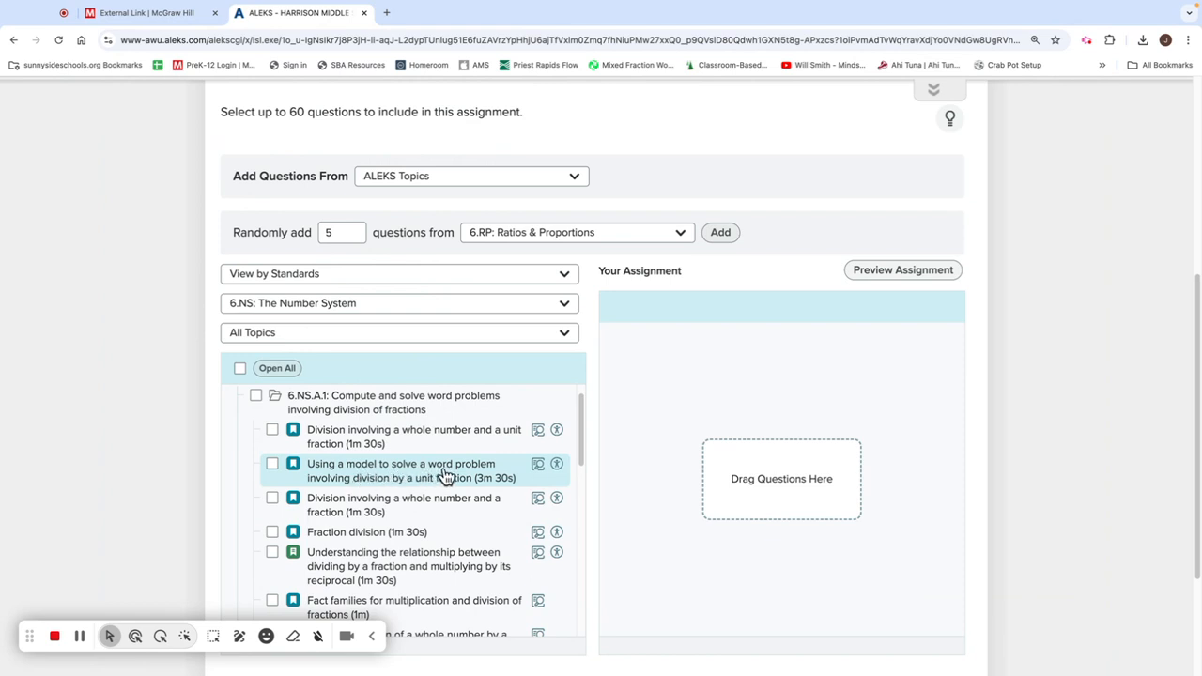
left_click(538, 464)
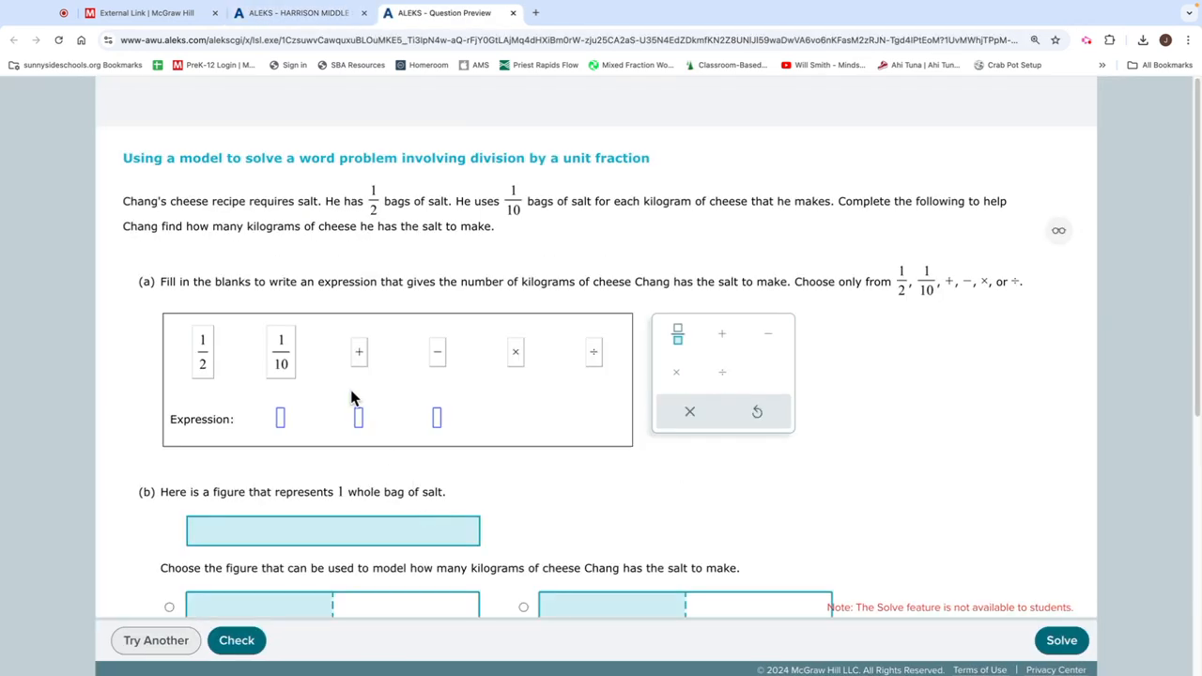
scroll(390, 401, "down", 1)
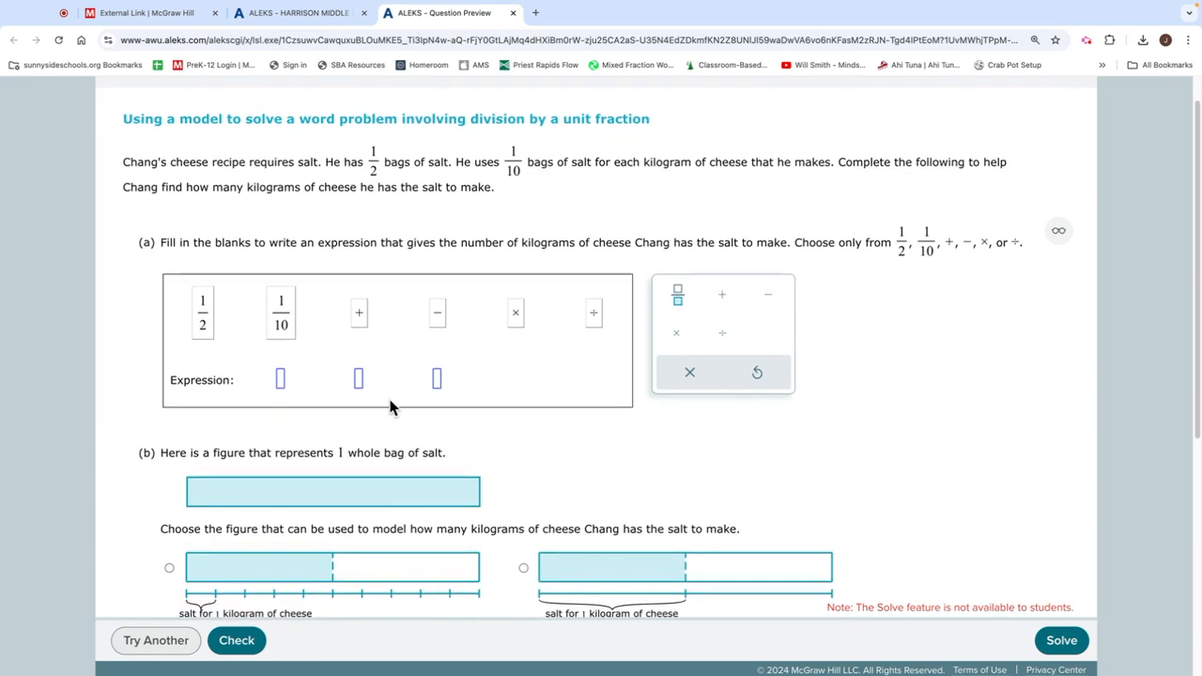
scroll(389, 401, "up", 1)
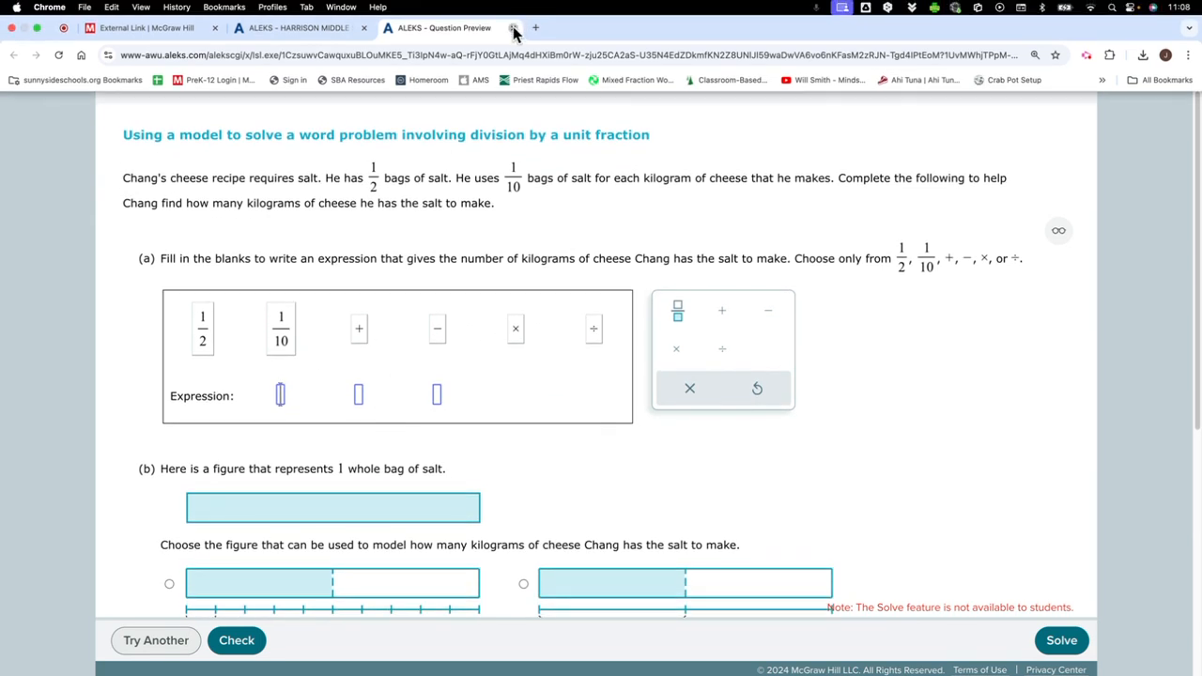
left_click(513, 28)
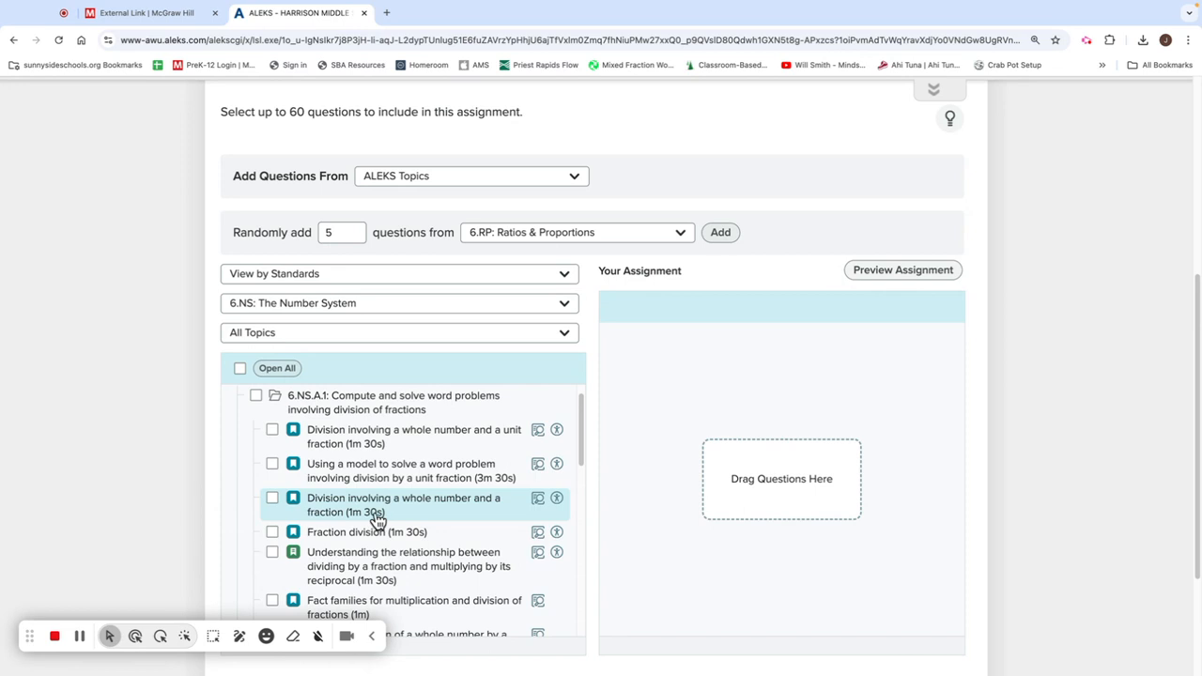
Preview the questions on division involving a whole number and a fraction and on fraction division, closing each preview
left_click(537, 500)
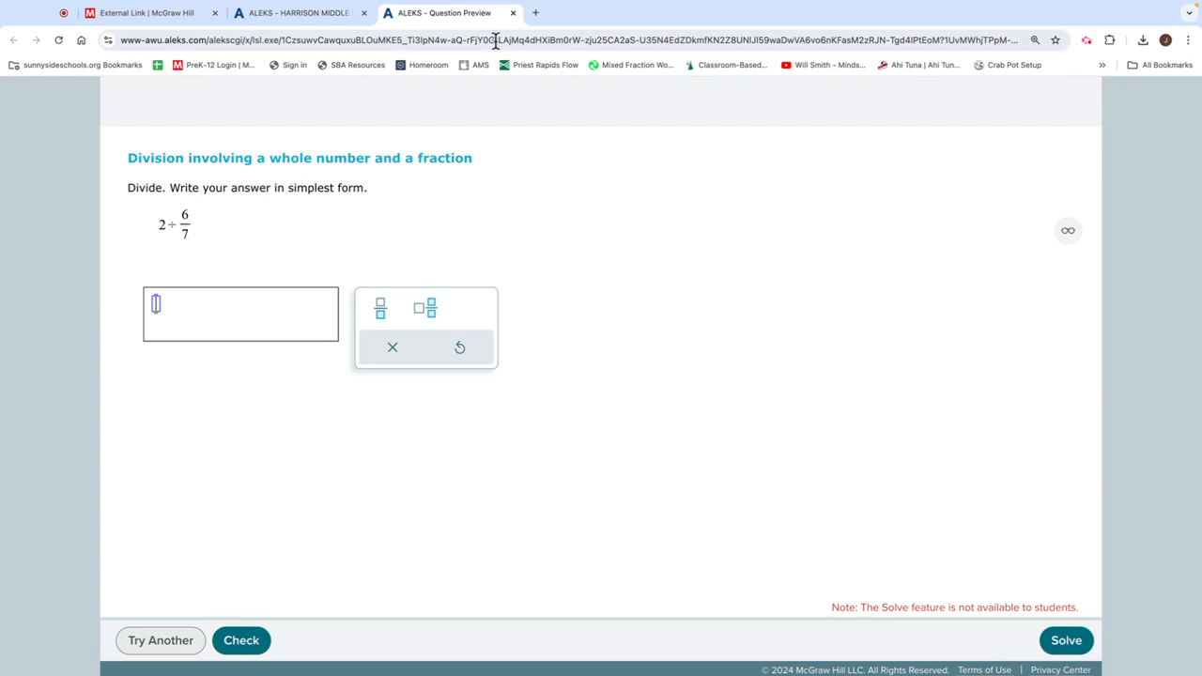
left_click(513, 13)
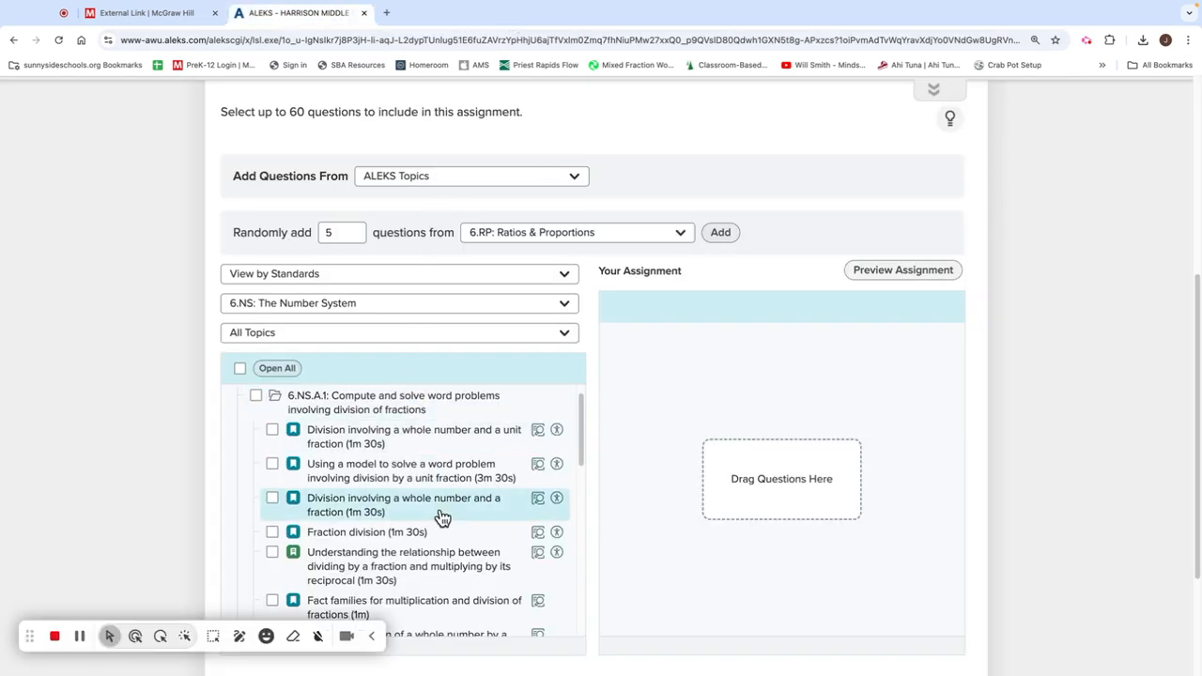
scroll(440, 518, "down", 1)
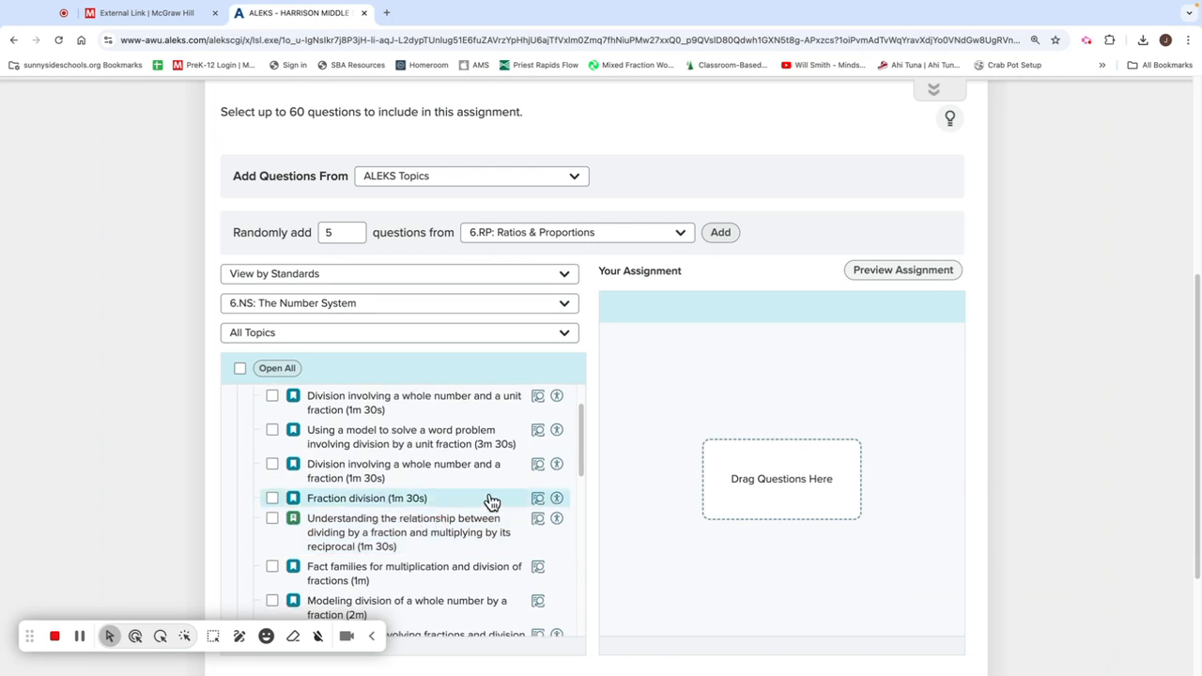
left_click(538, 499)
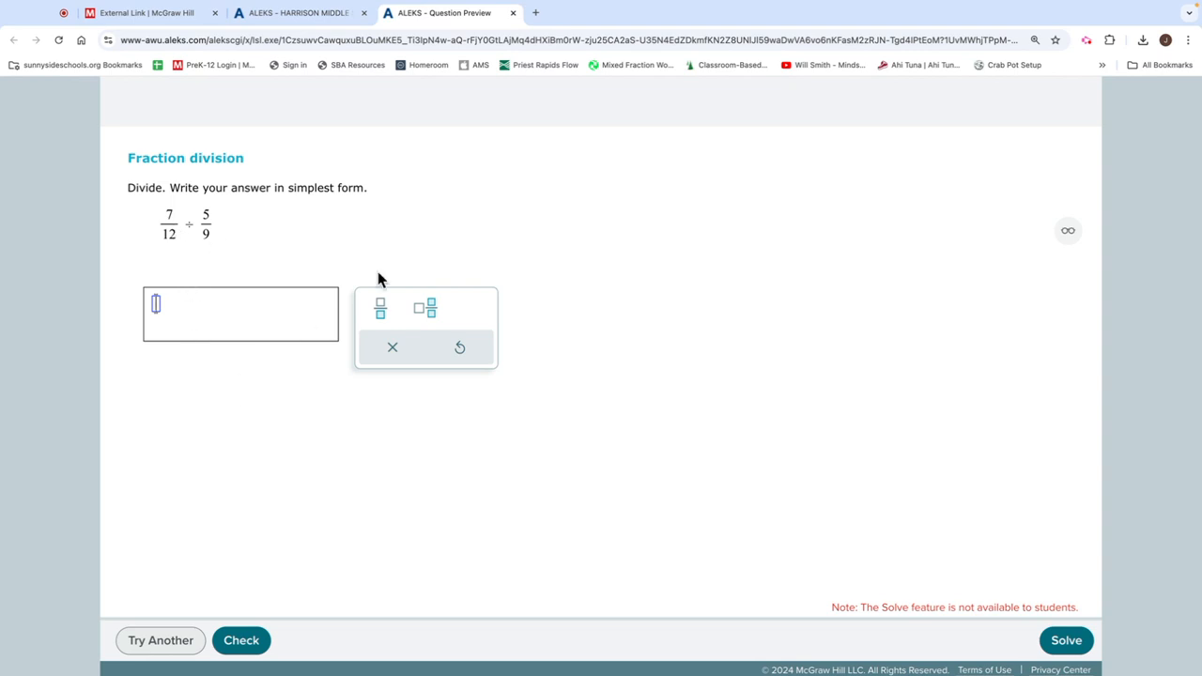
left_click(513, 13)
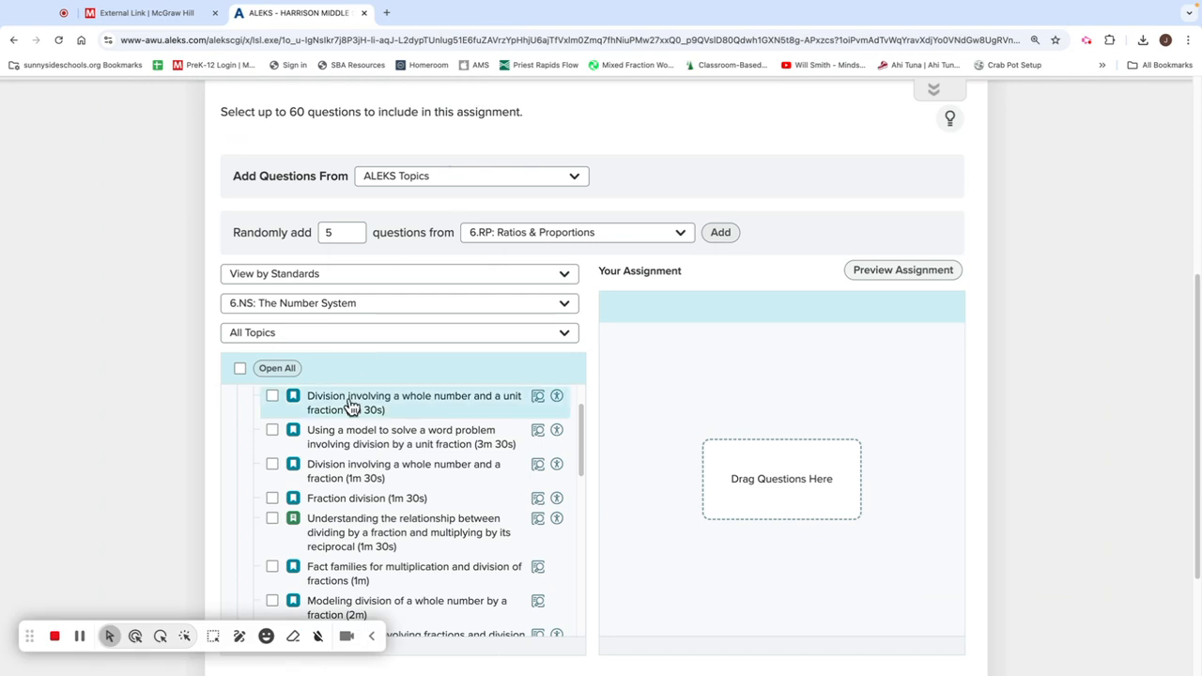
Add the Fraction division question to the assignment eight times
left_click(272, 500)
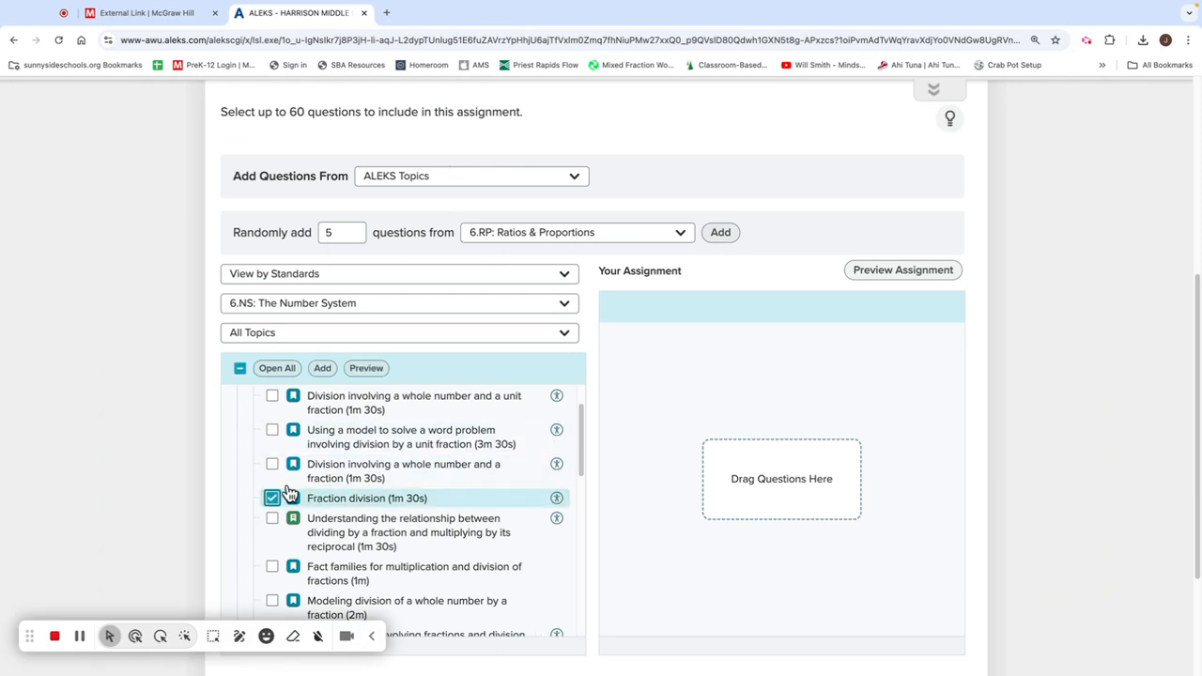
left_click(322, 368)
left_click(272, 498)
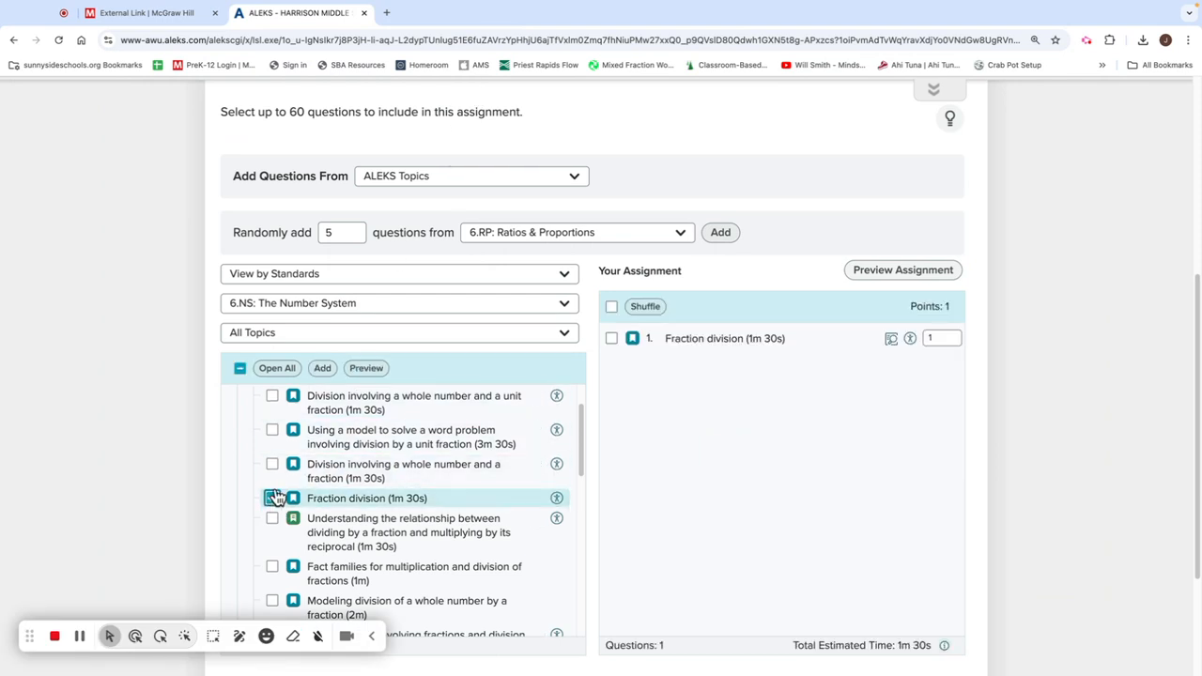
left_click(322, 368)
left_click(272, 497)
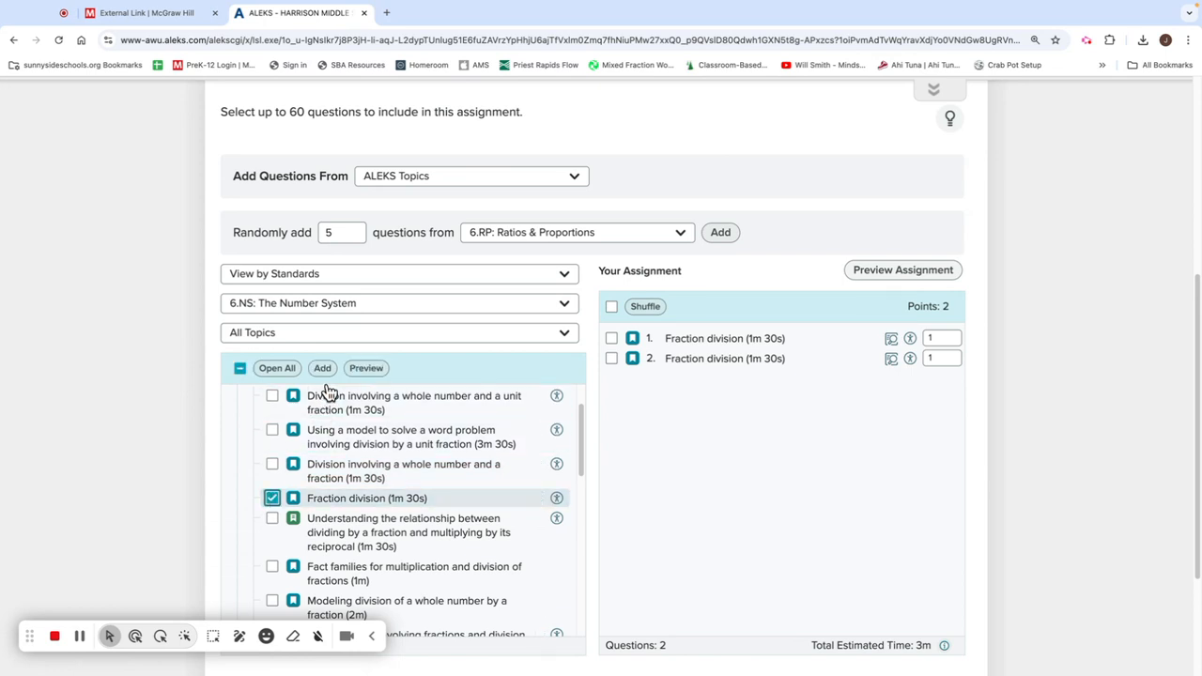
left_click(322, 369)
left_click(272, 498)
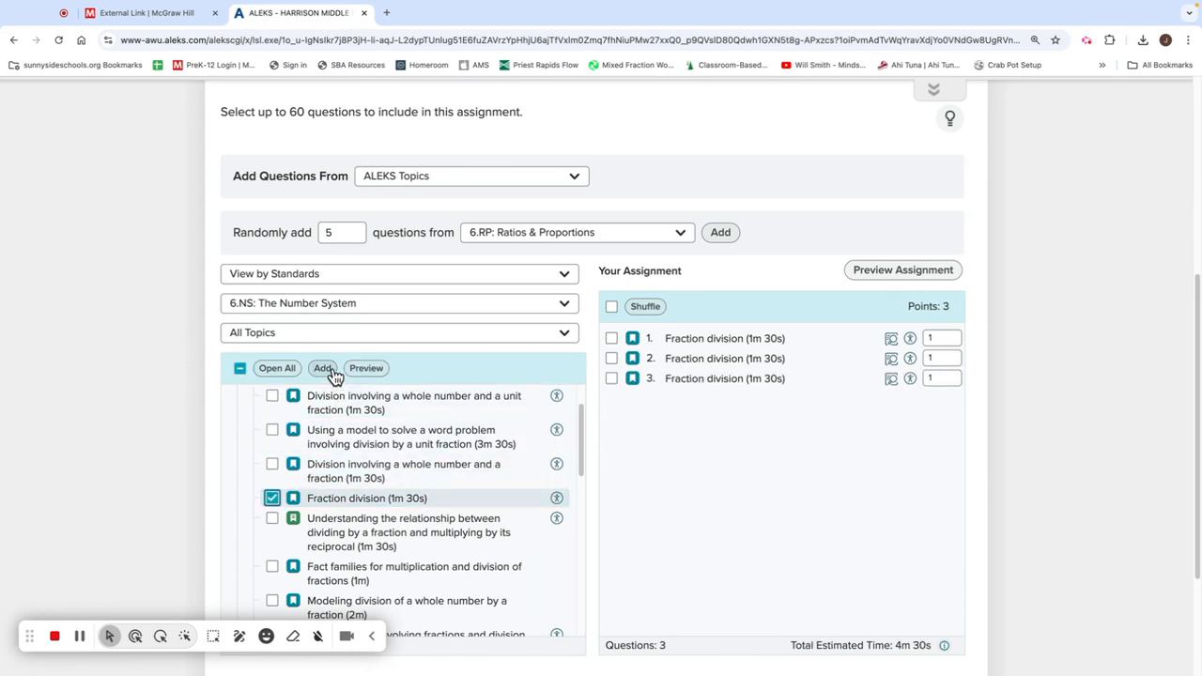
left_click(322, 368)
left_click(273, 498)
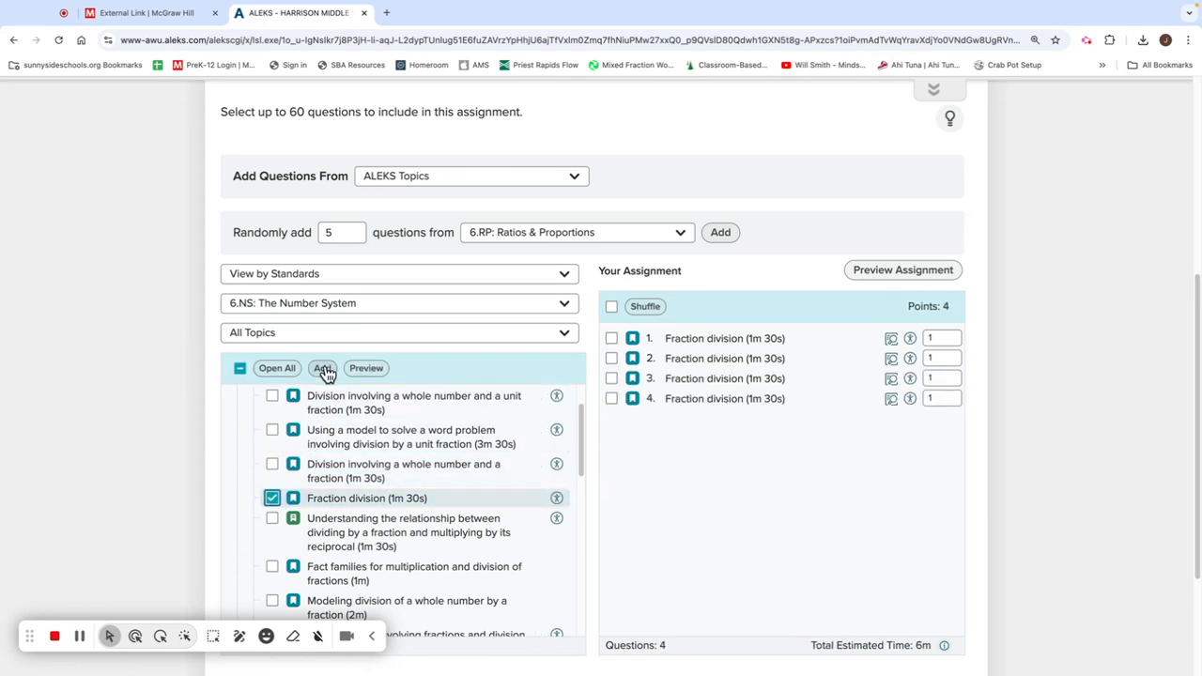
left_click(322, 368)
left_click(273, 498)
left_click(322, 368)
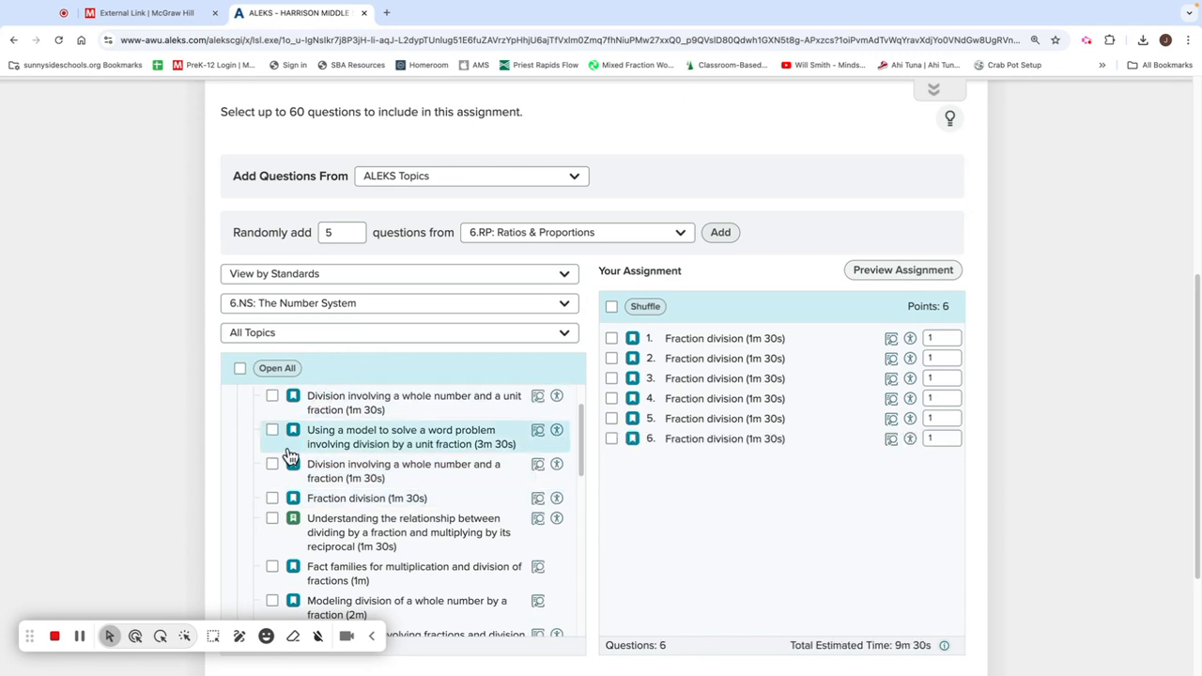
left_click(272, 498)
left_click(322, 368)
left_click(274, 498)
left_click(322, 368)
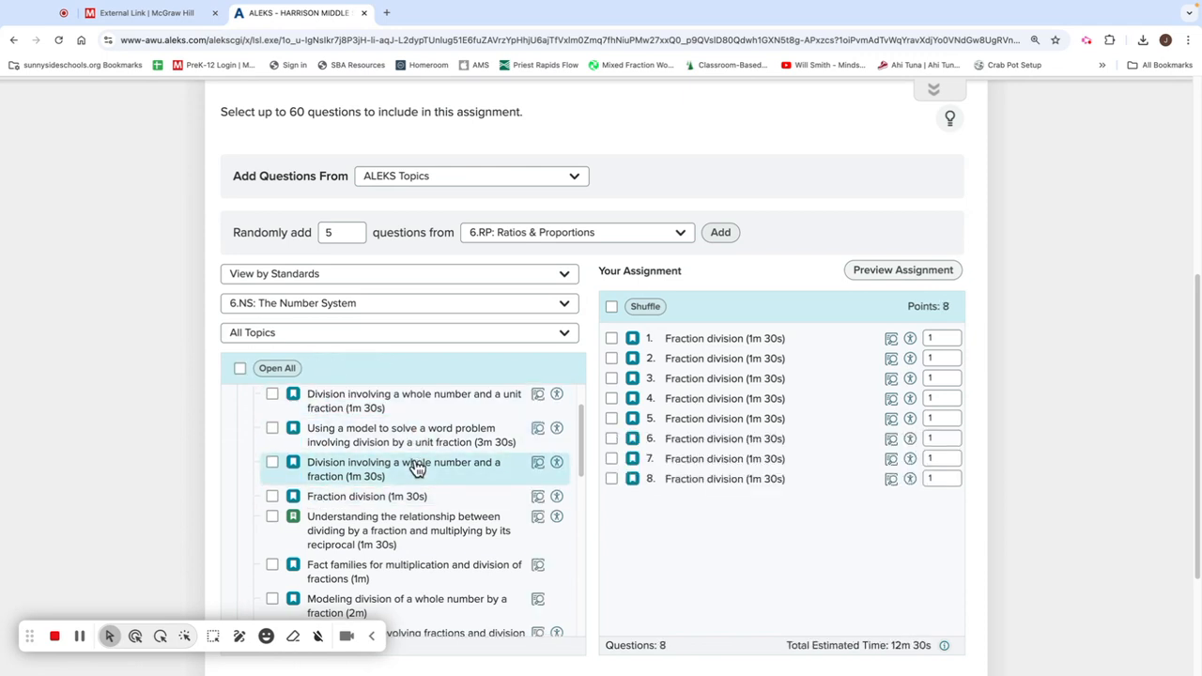
Preview the question on the relationship between dividing by a fraction and multiplying by its reciprocal, and close the preview
scroll(488, 465, "down", 1)
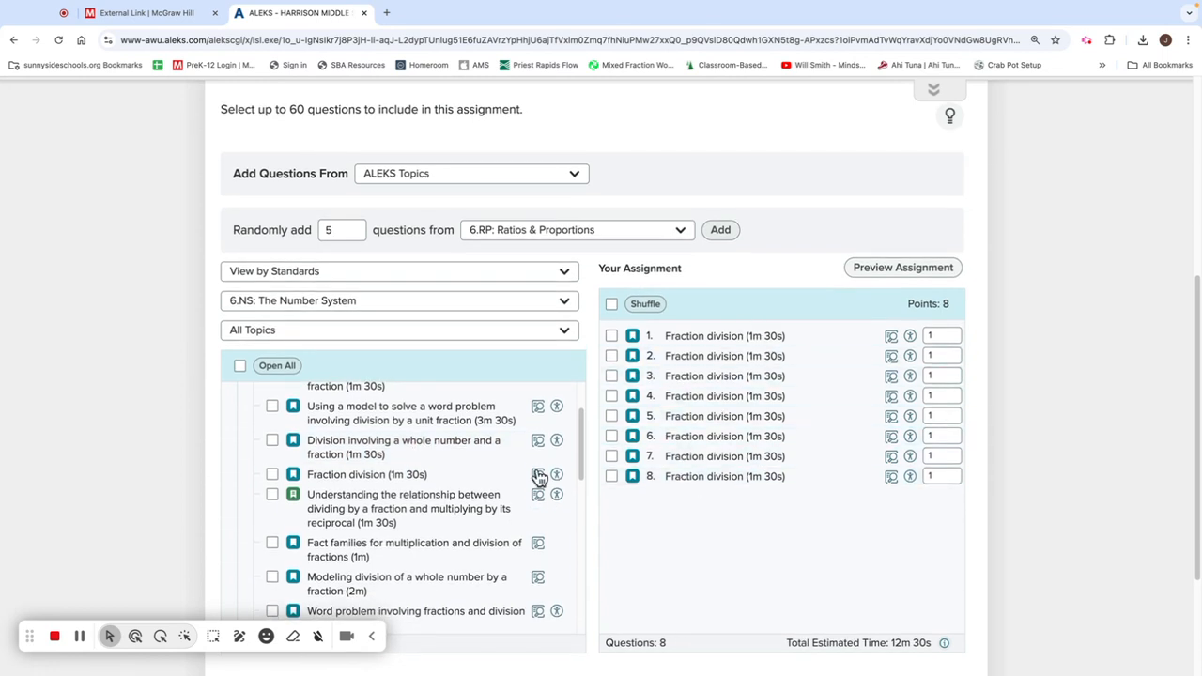
scroll(425, 529, "down", 1)
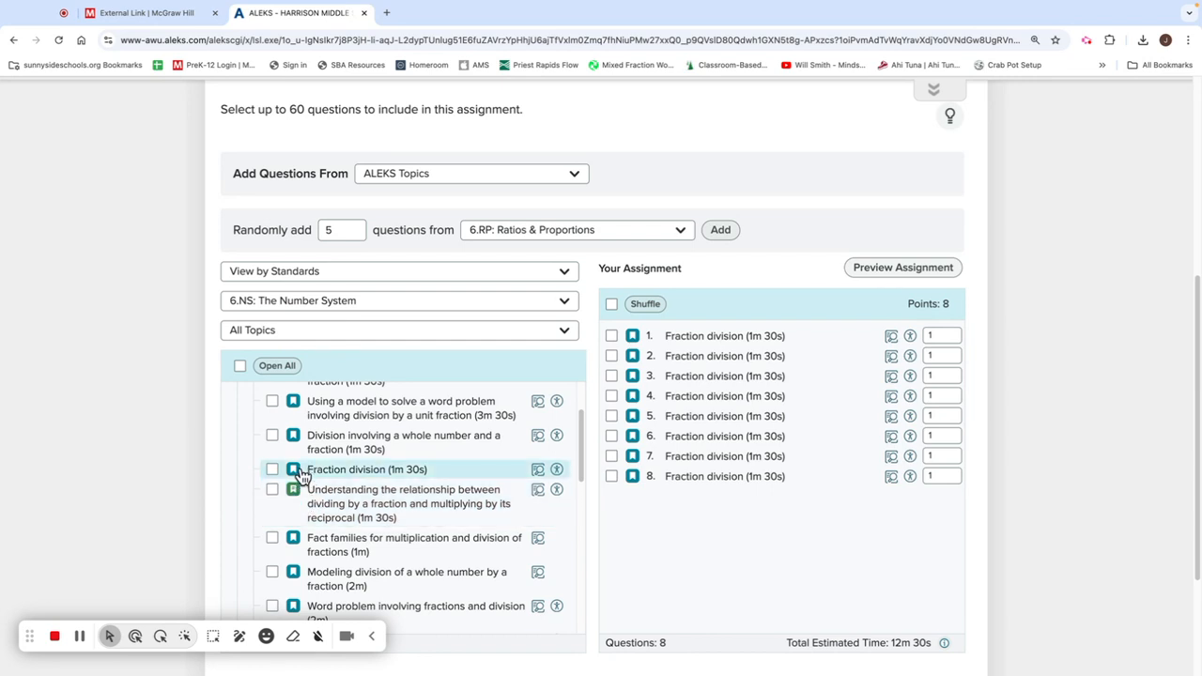
scroll(230, 516, "down", 1)
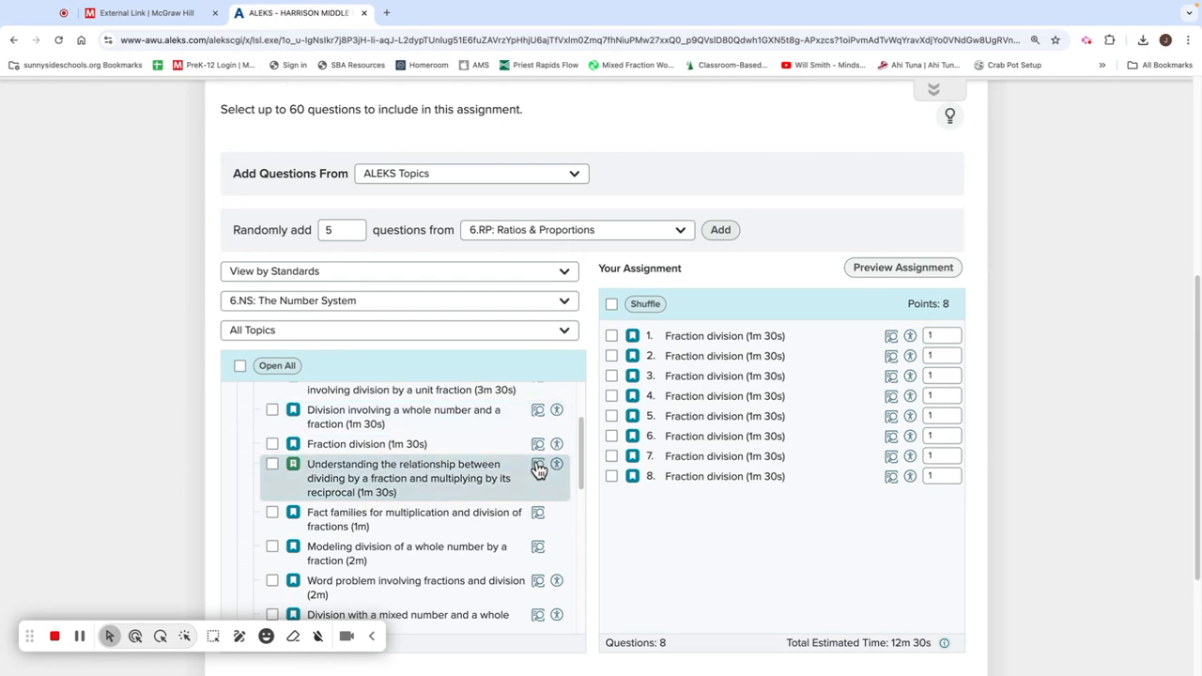
left_click(538, 466)
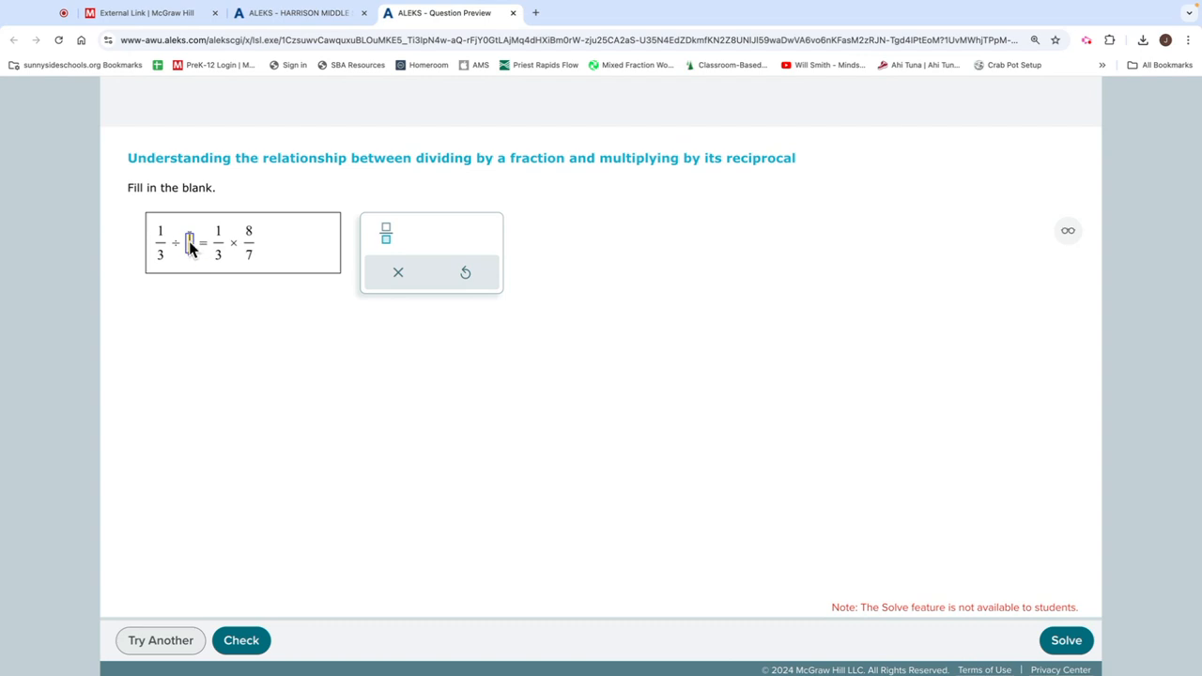
left_click(513, 13)
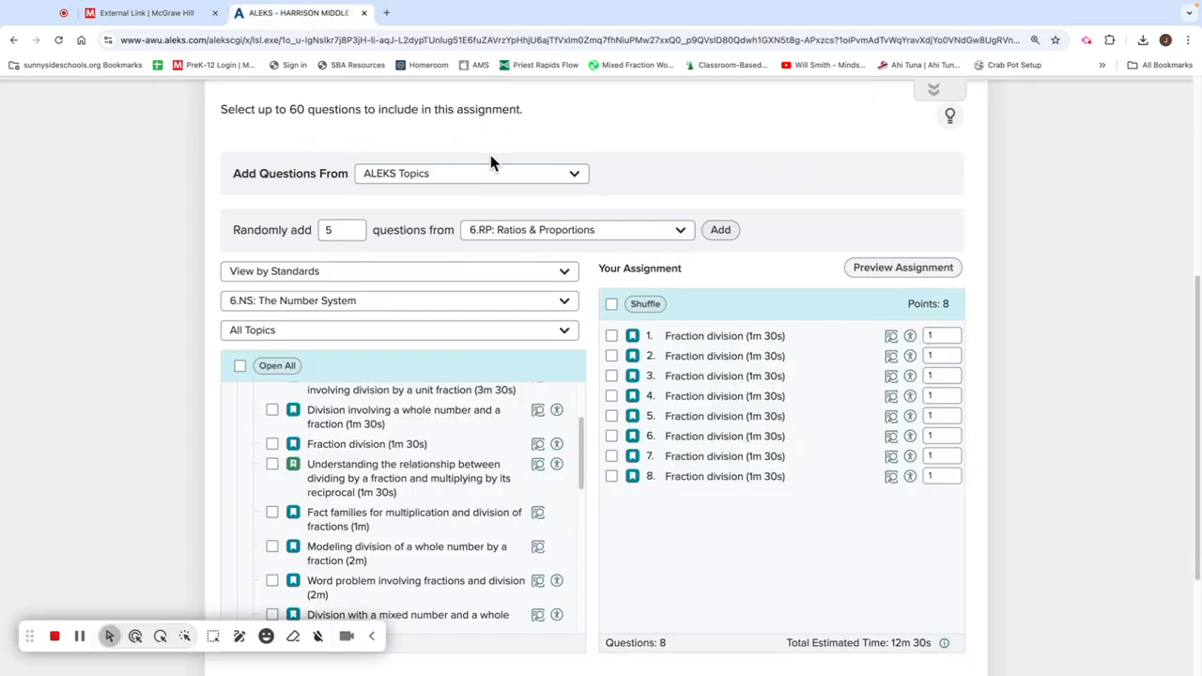
Add the question on dividing by a fraction and multiplying by its reciprocal to the assignment four times
left_click(272, 466)
left_click(322, 368)
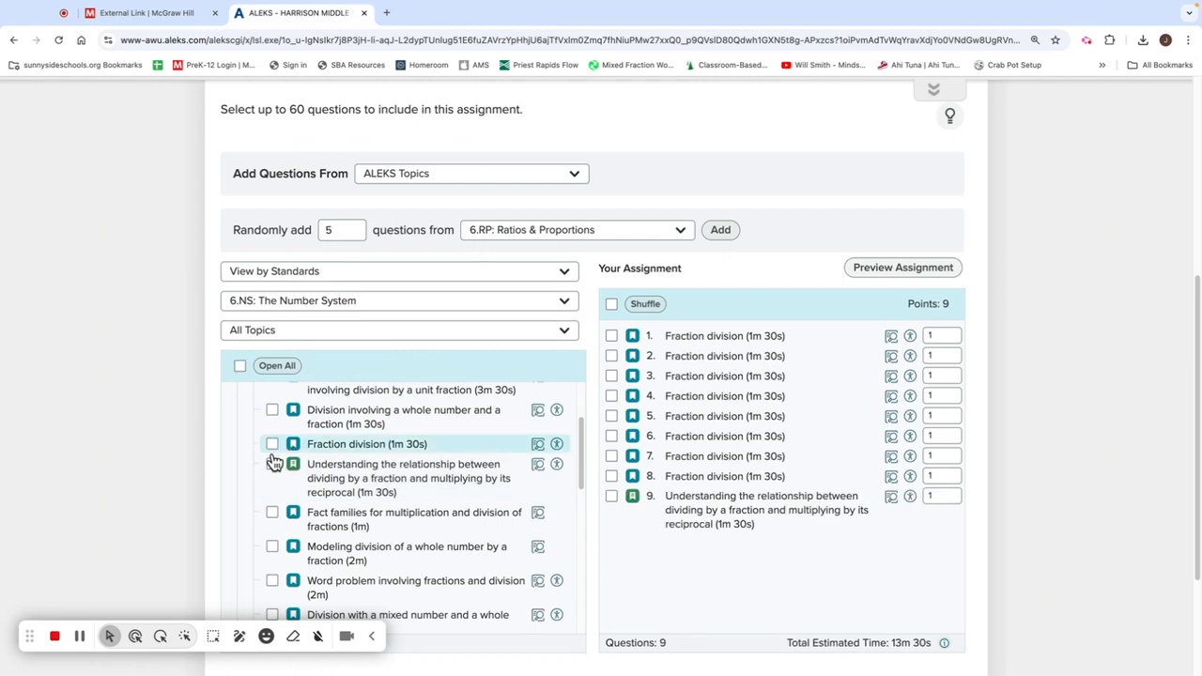
left_click(320, 368)
left_click(273, 464)
left_click(322, 366)
left_click(272, 464)
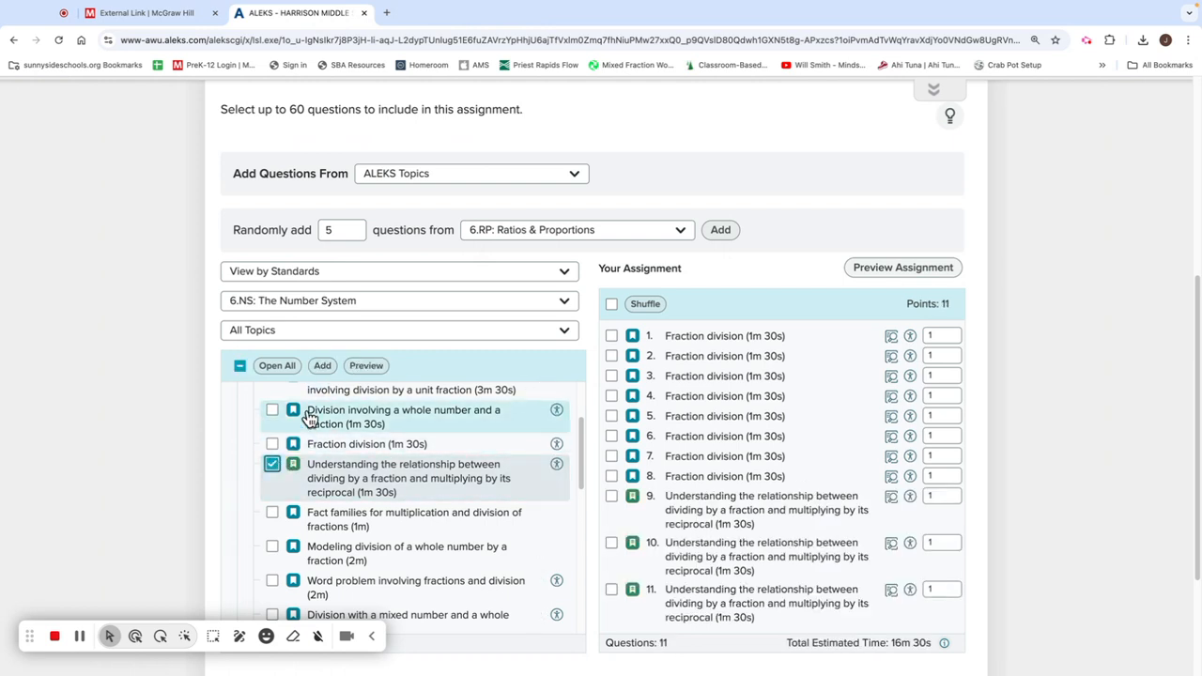
left_click(323, 366)
Review the questions chosen for the assignment and continue to the homework settings
scroll(437, 484, "down", 3)
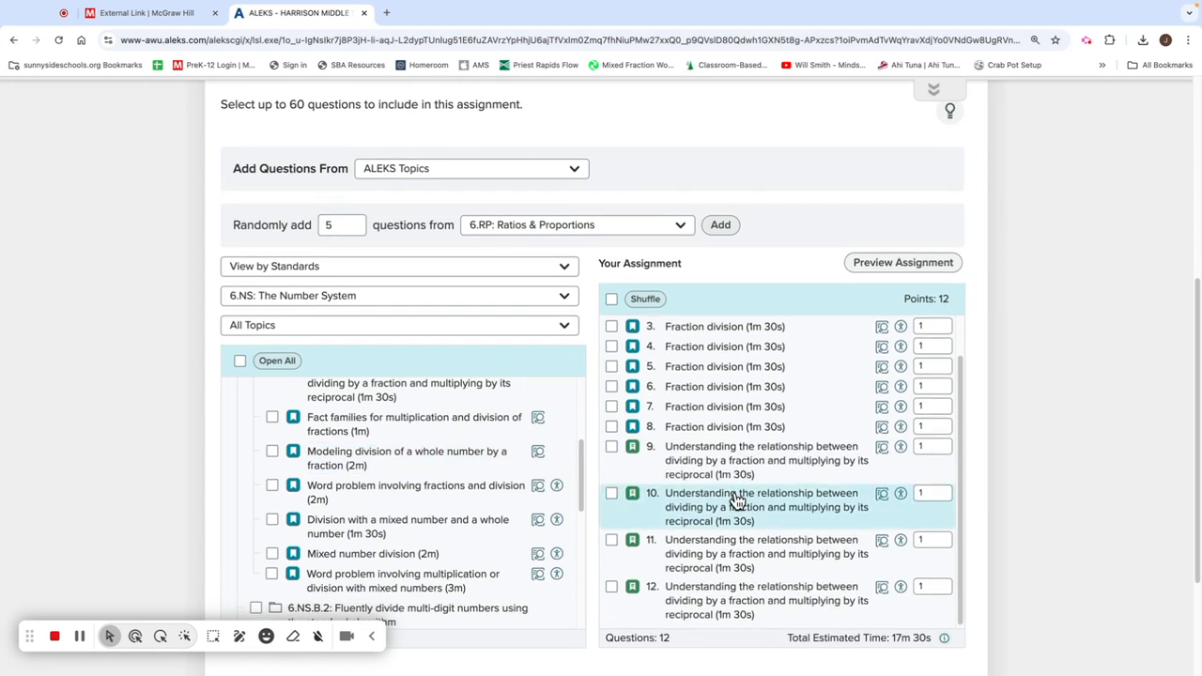
scroll(739, 503, "up", 1)
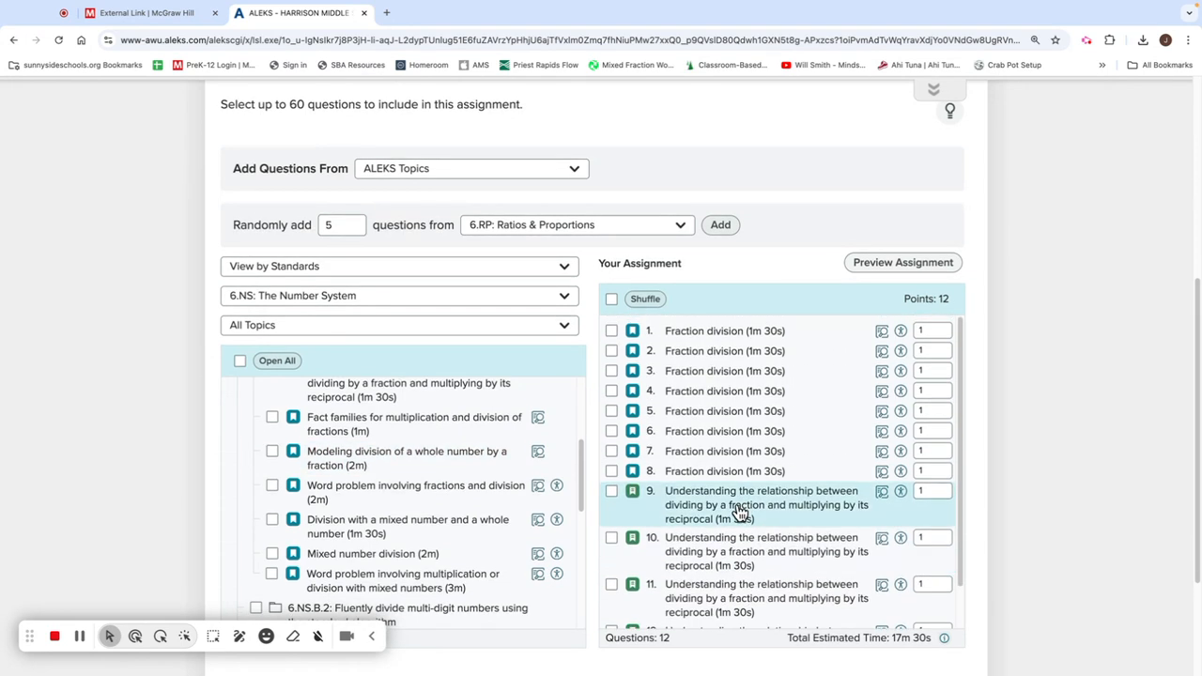
scroll(747, 511, "down", 1)
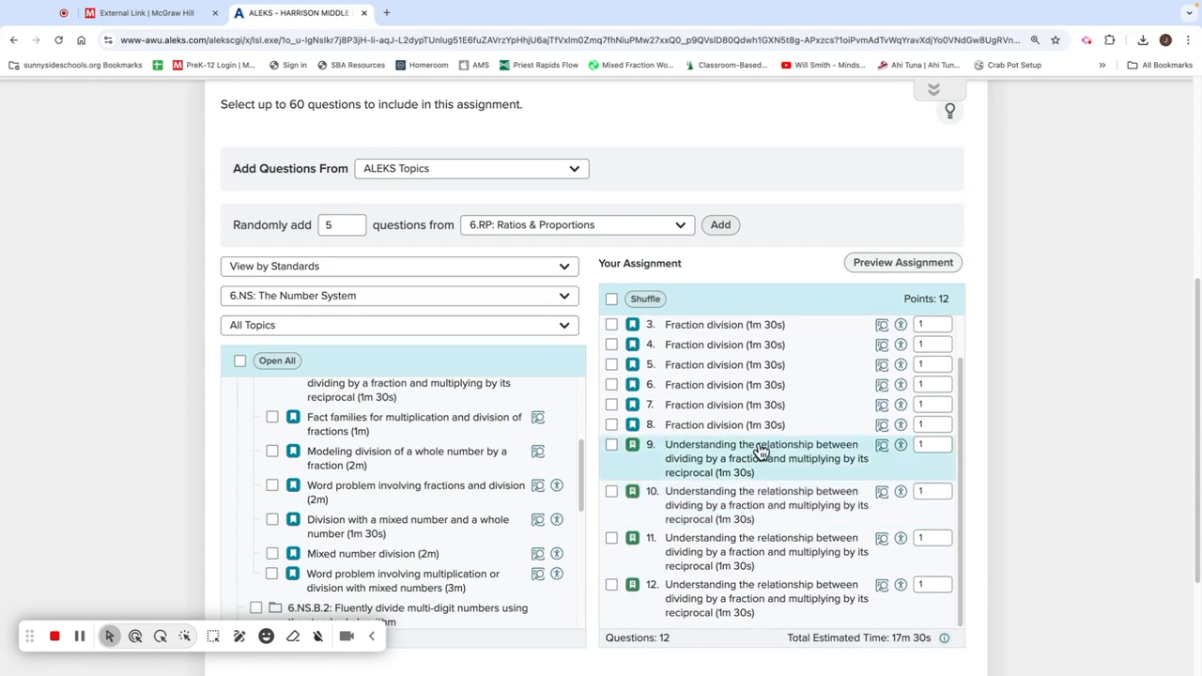
scroll(759, 458, "down", 2)
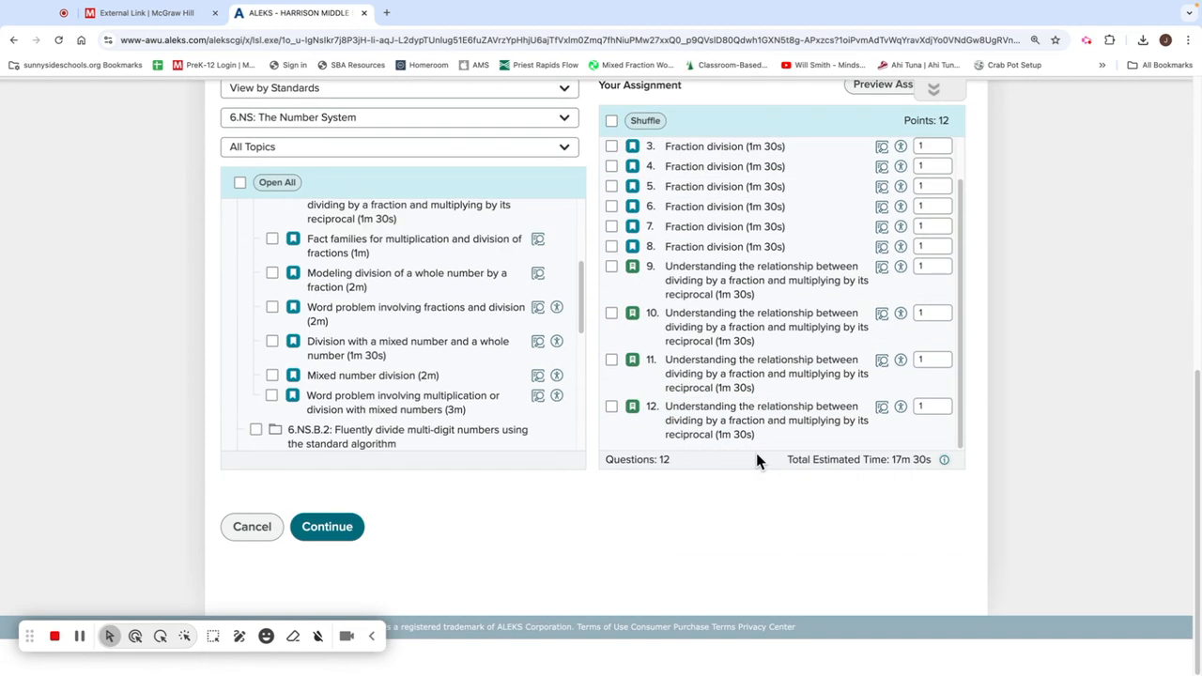
left_click(355, 528)
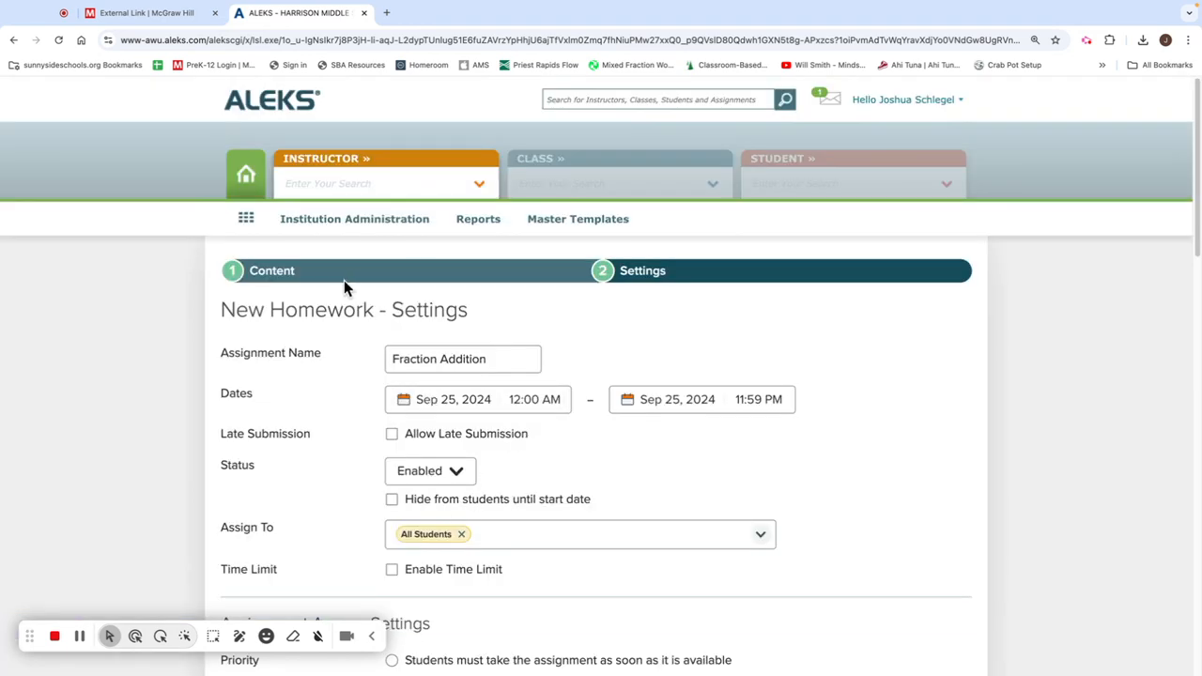
Allow late submission for the Fraction Addition homework
scroll(505, 447, "down", 1)
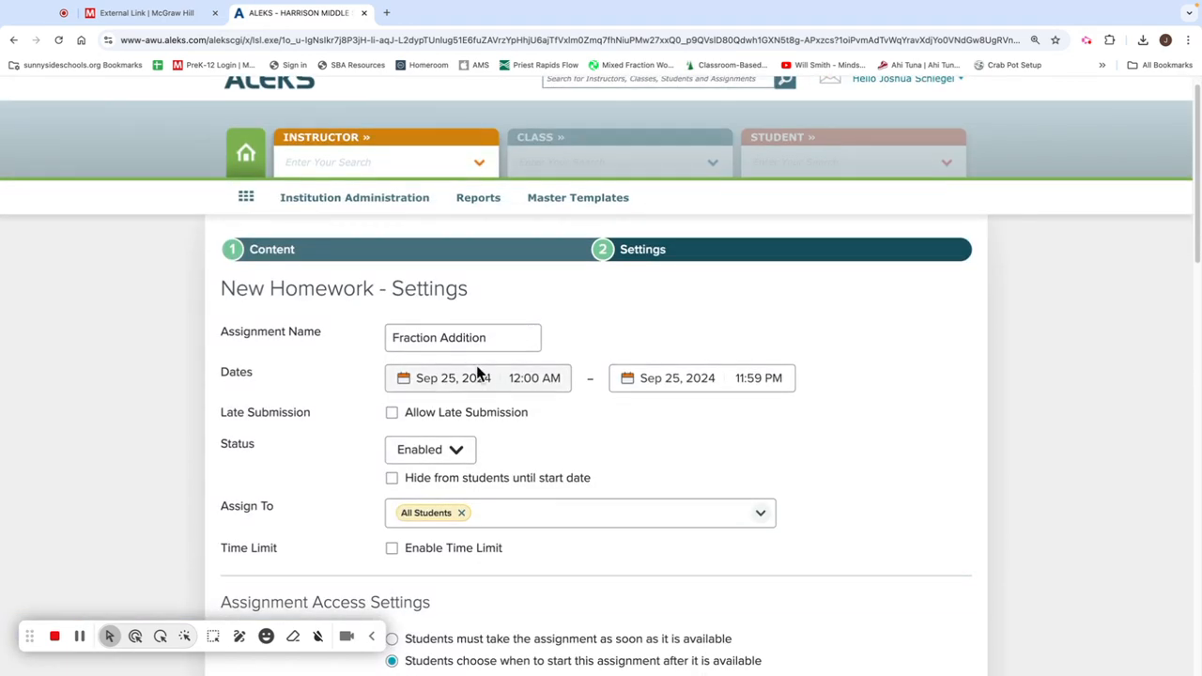
scroll(507, 458, "down", 1)
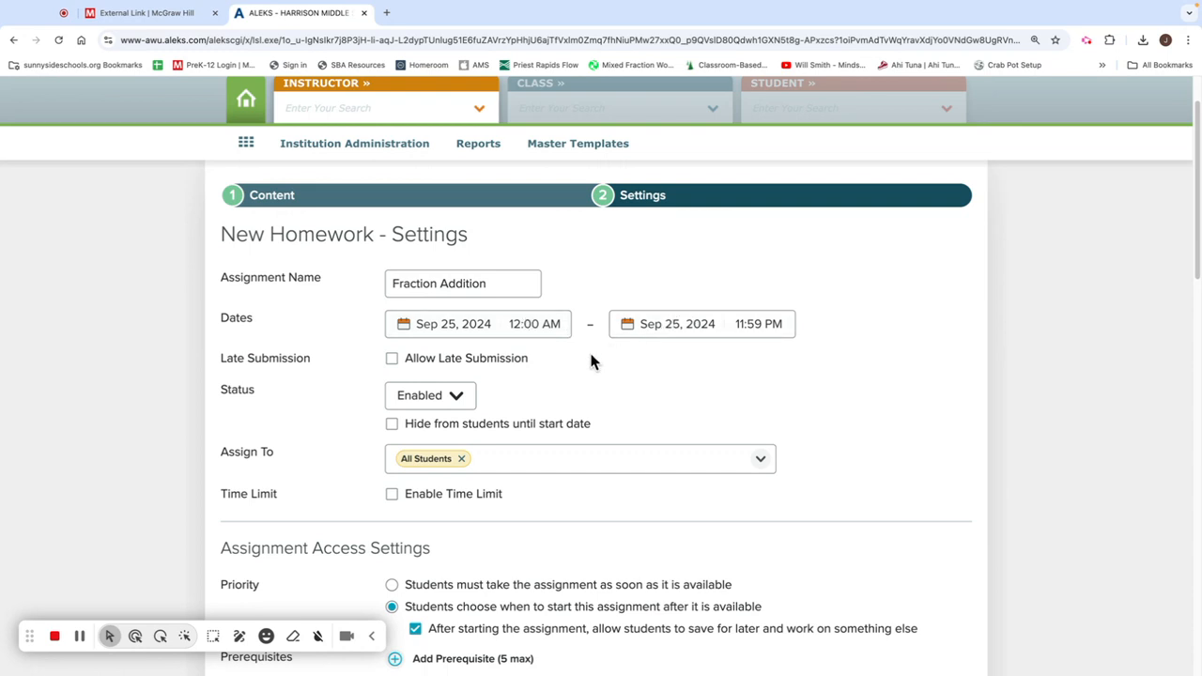
scroll(587, 357, "down", 1)
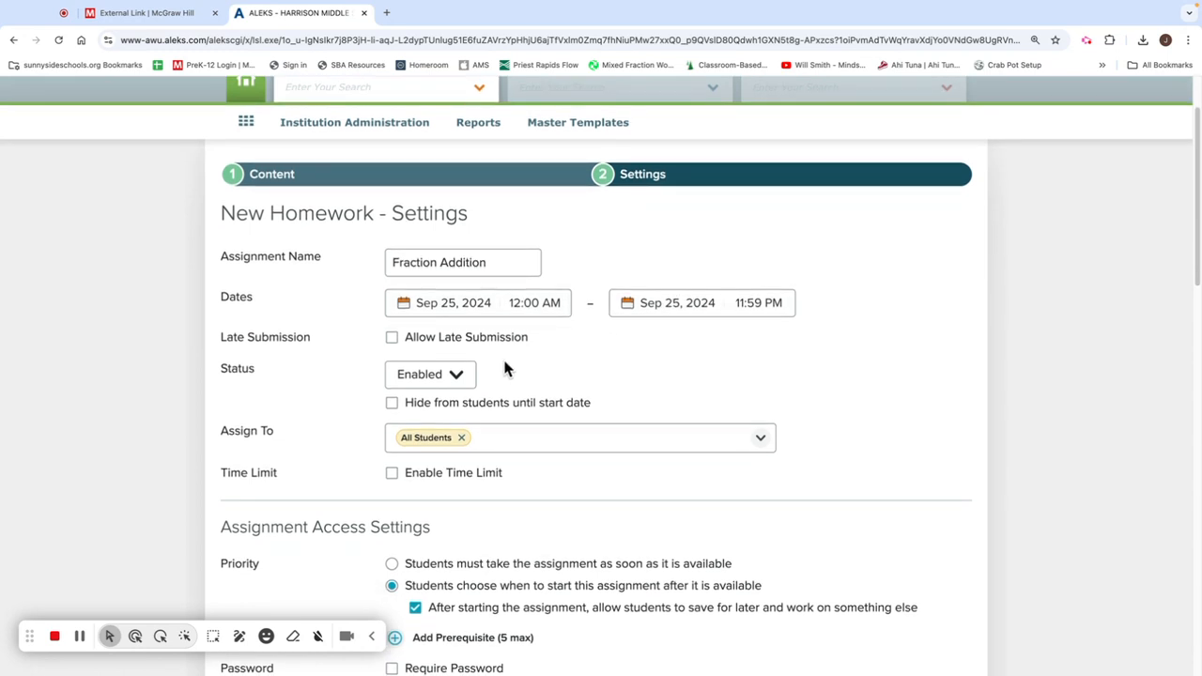
left_click(393, 340)
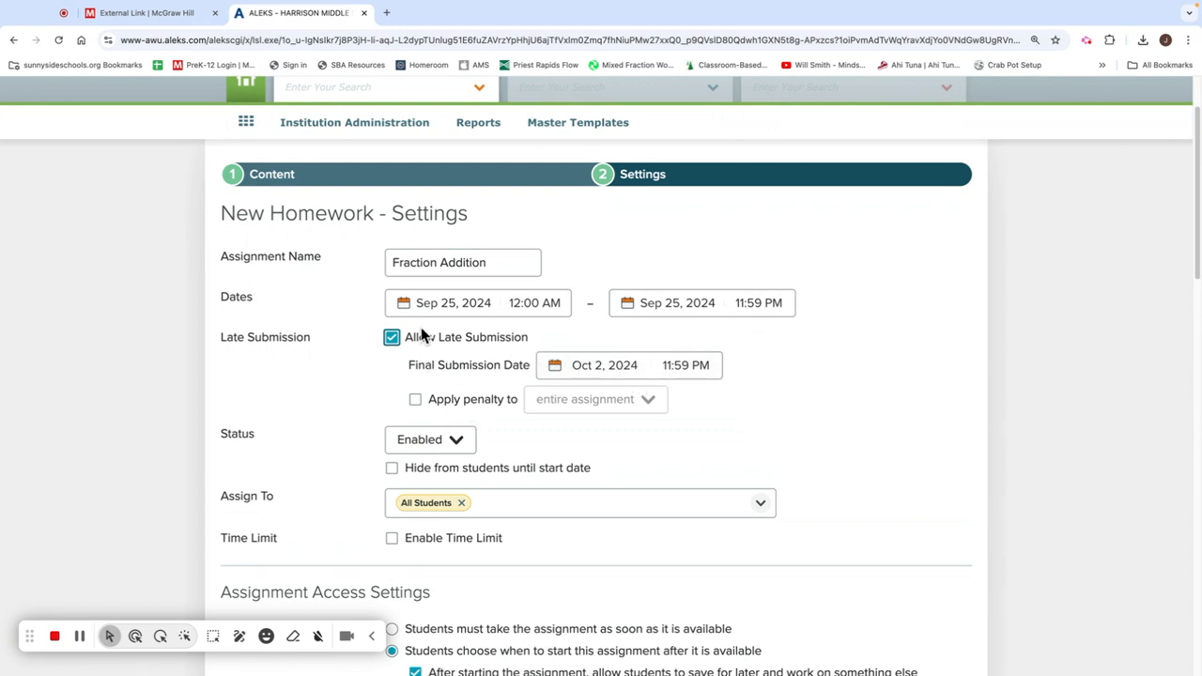
Remove All Students from the homework's assignees, assign it to the entire class again, and check the available assignee choices
scroll(514, 412, "down", 1)
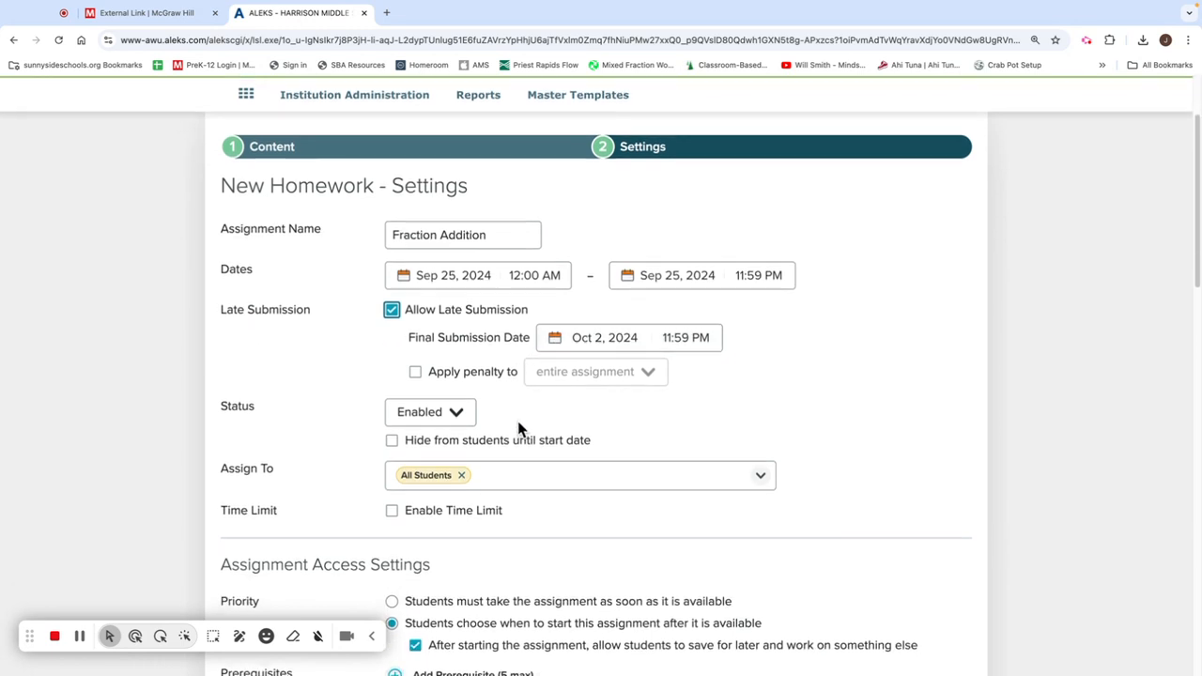
scroll(520, 430, "down", 2)
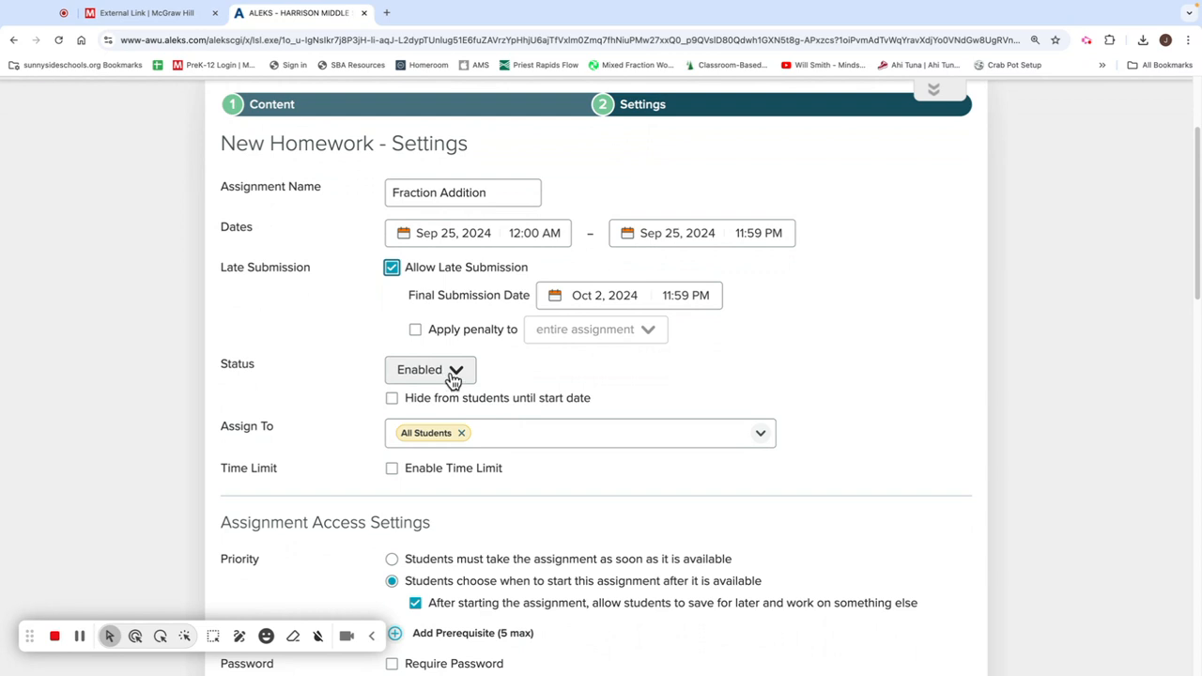
scroll(535, 422, "down", 2)
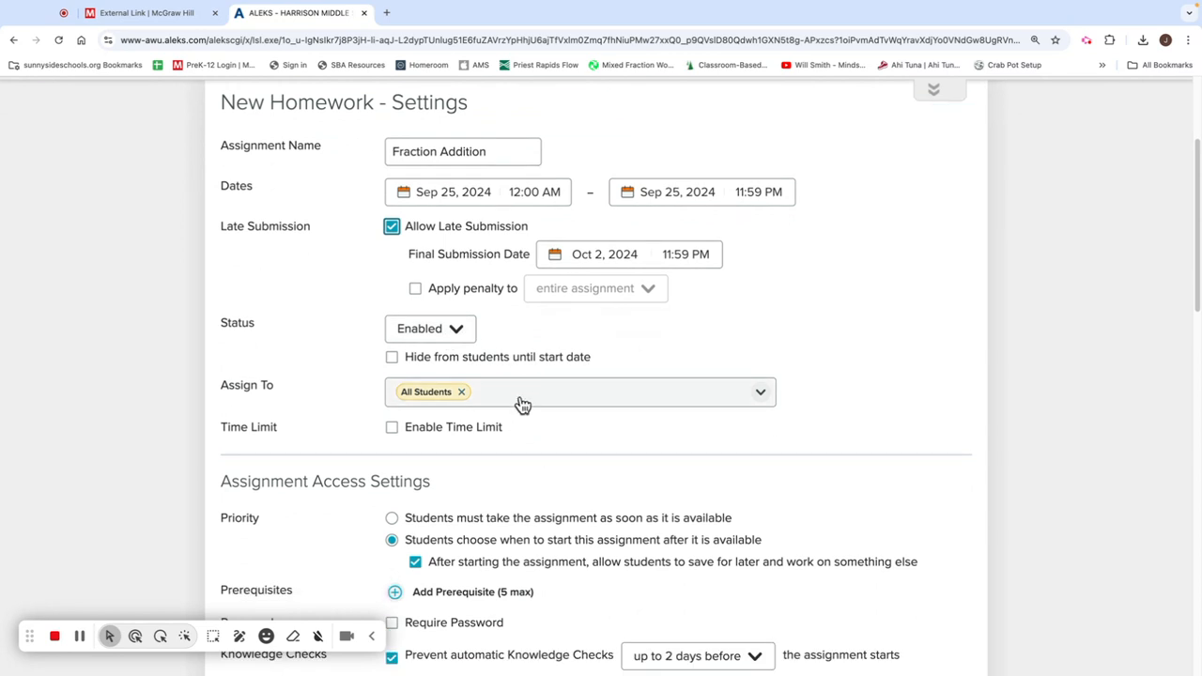
left_click(461, 392)
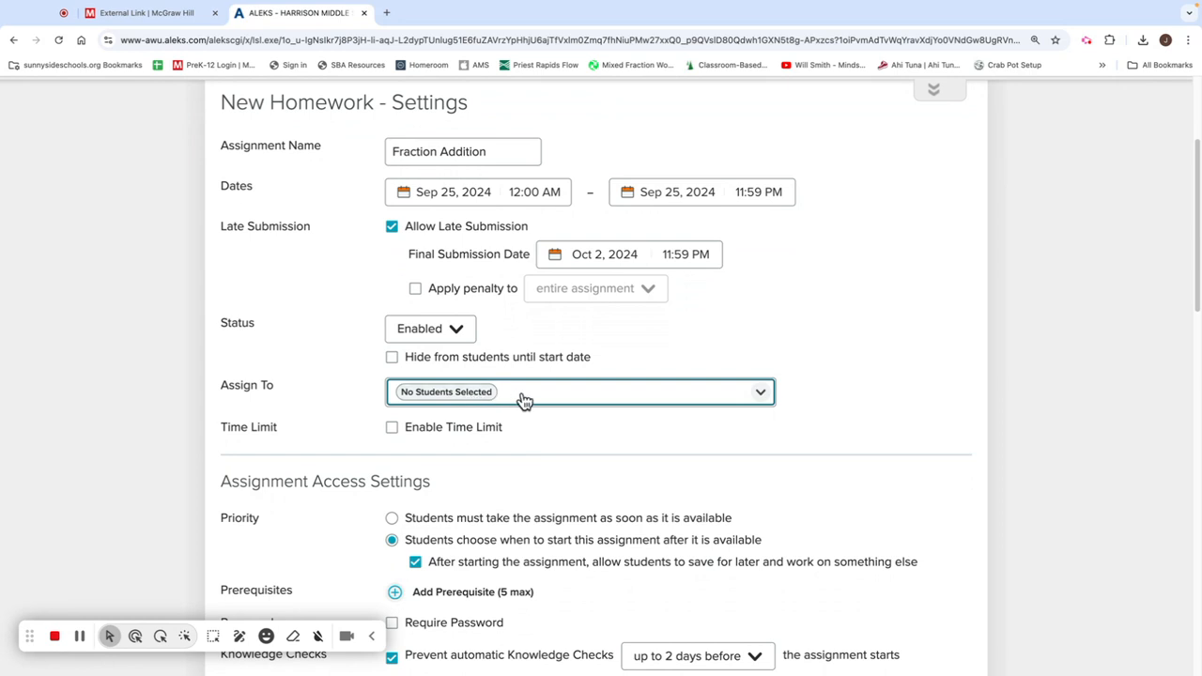
left_click(524, 402)
left_click(408, 466)
left_click(541, 393)
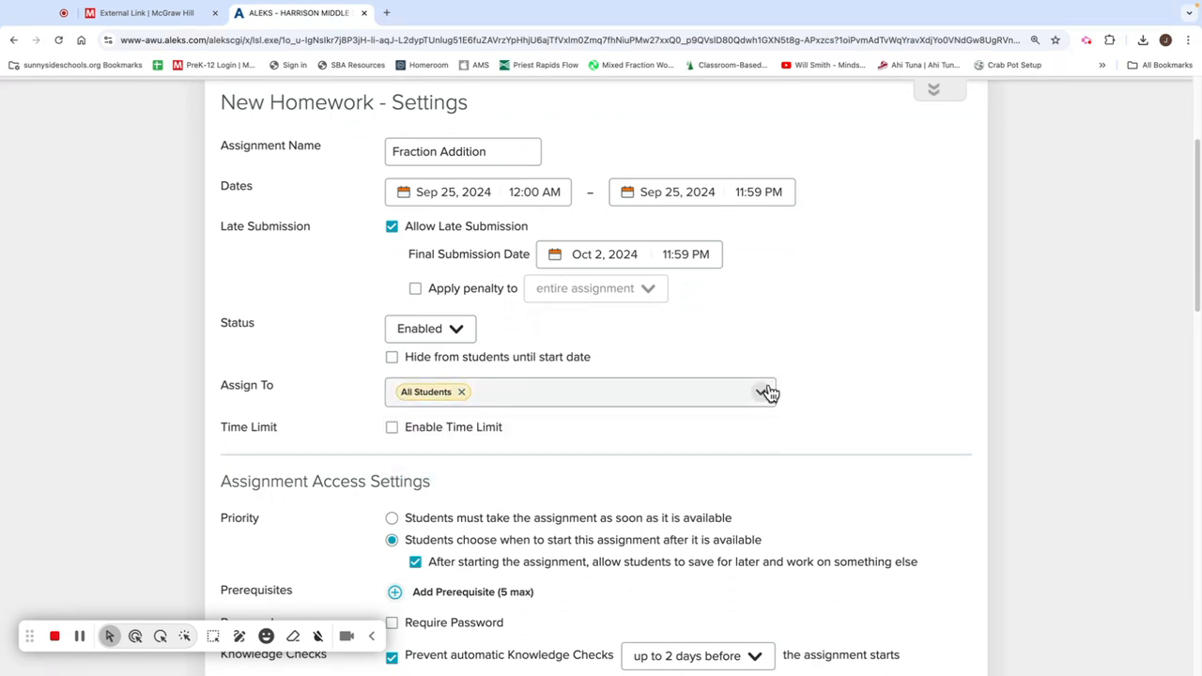
left_click(766, 394)
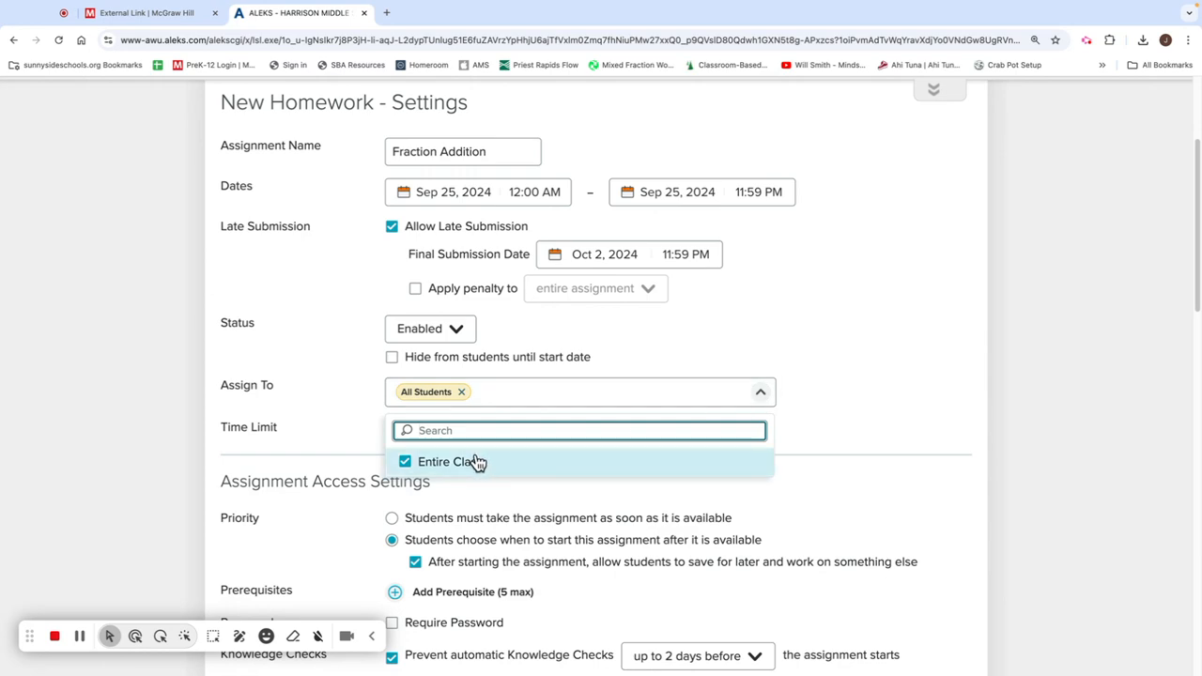
left_click(761, 392)
scroll(766, 390, "up", 3)
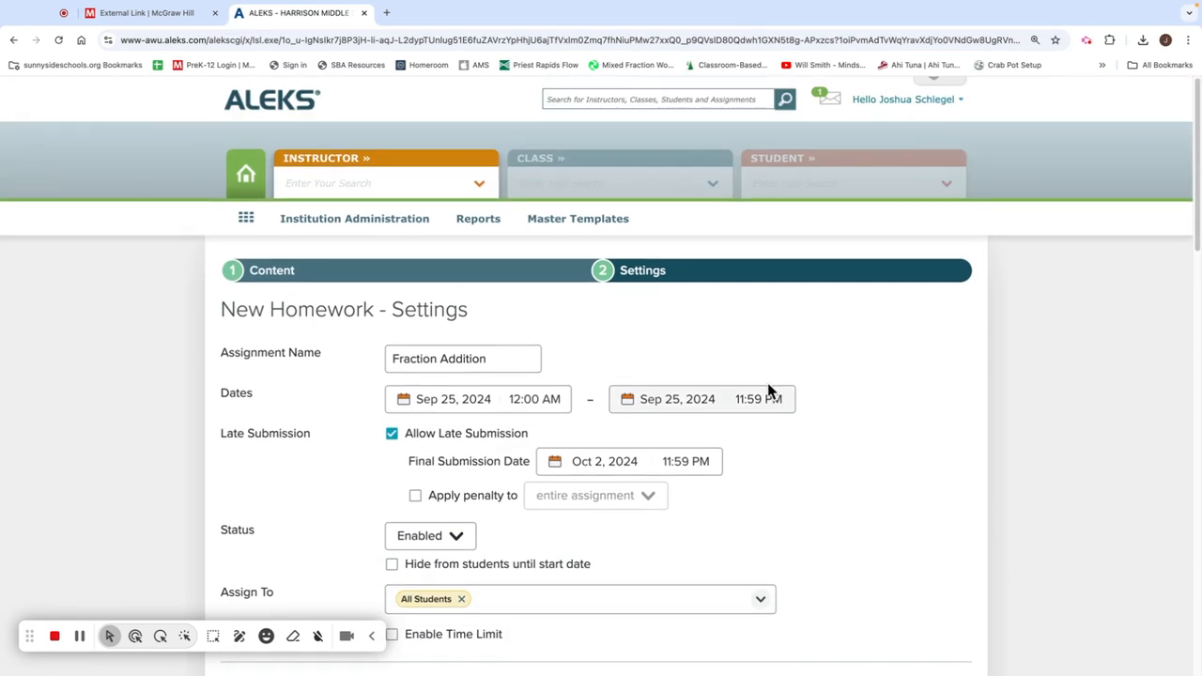
Review the homework's assignment access, content and grade settings, including attempts, retake options, grading policy and grading scale
scroll(767, 382, "down", 3)
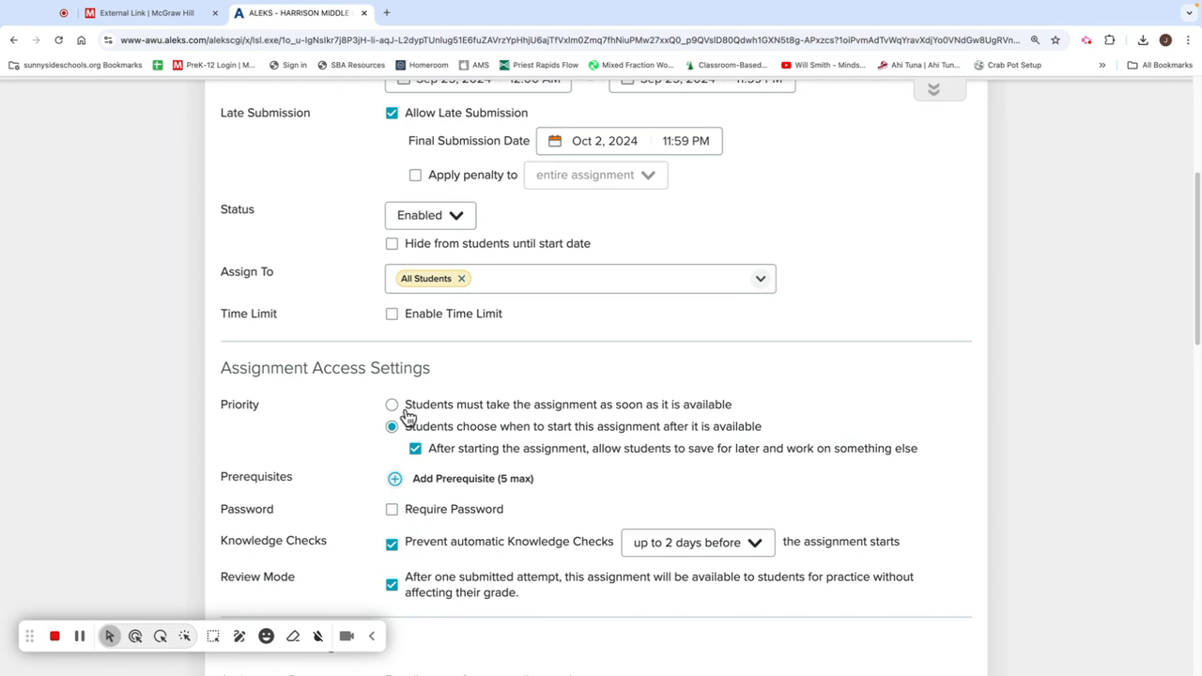
scroll(601, 427, "down", 1)
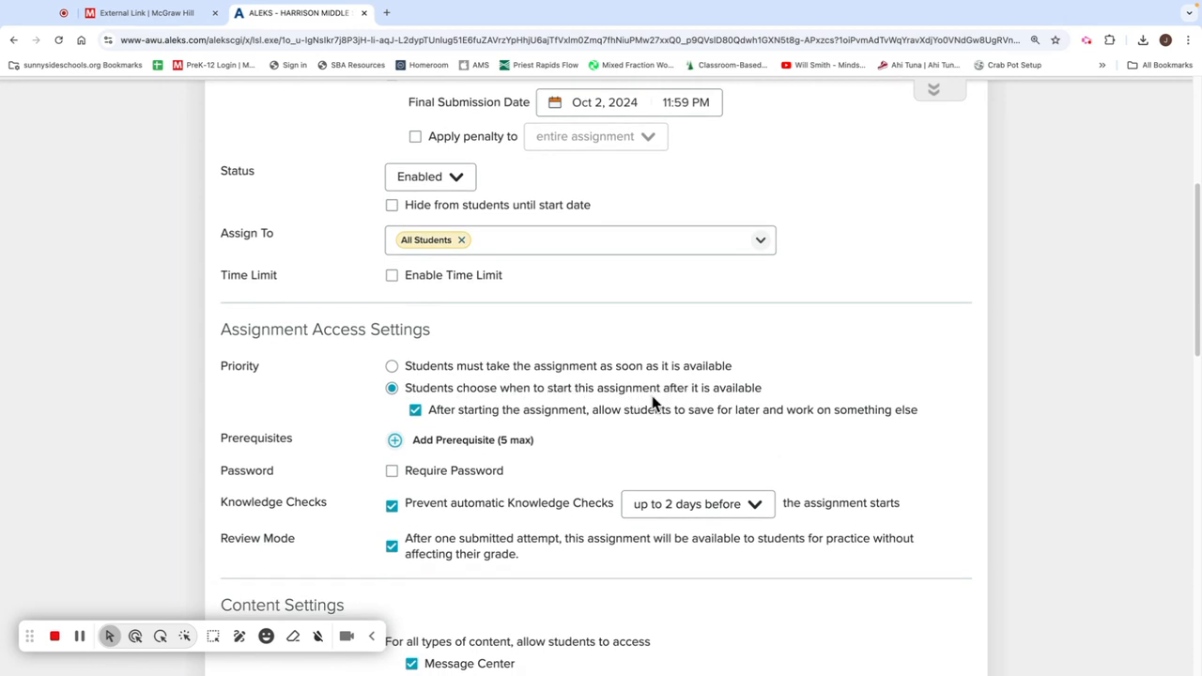
scroll(629, 395, "down", 1)
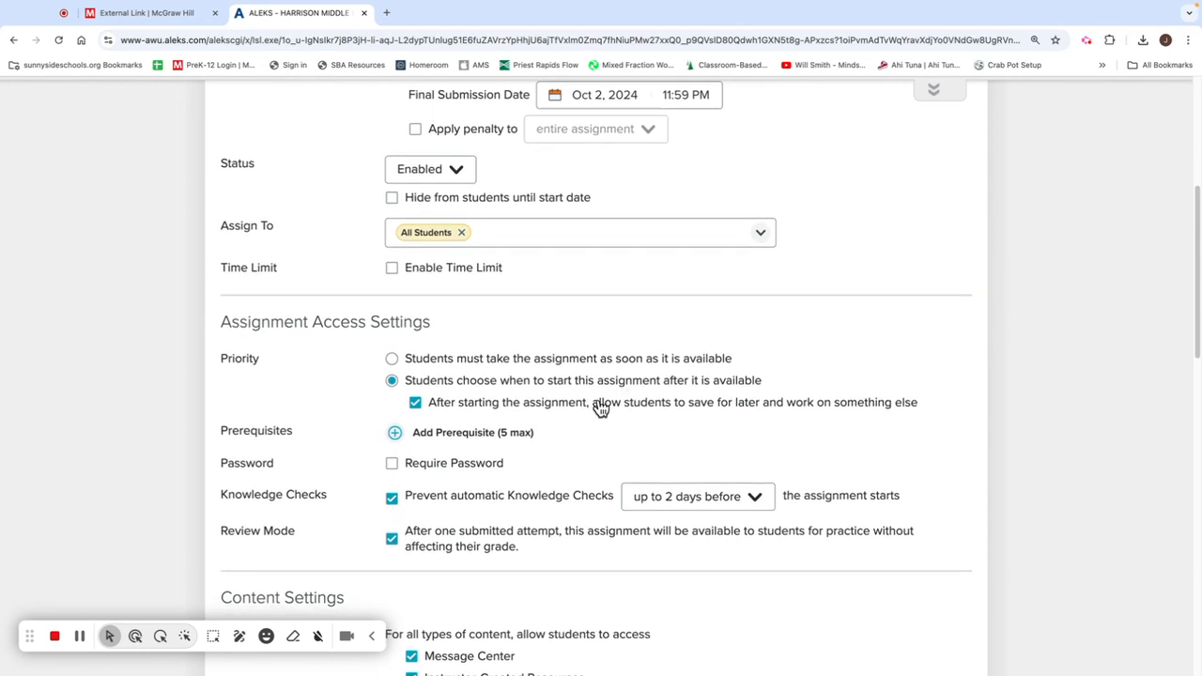
scroll(642, 404, "down", 2)
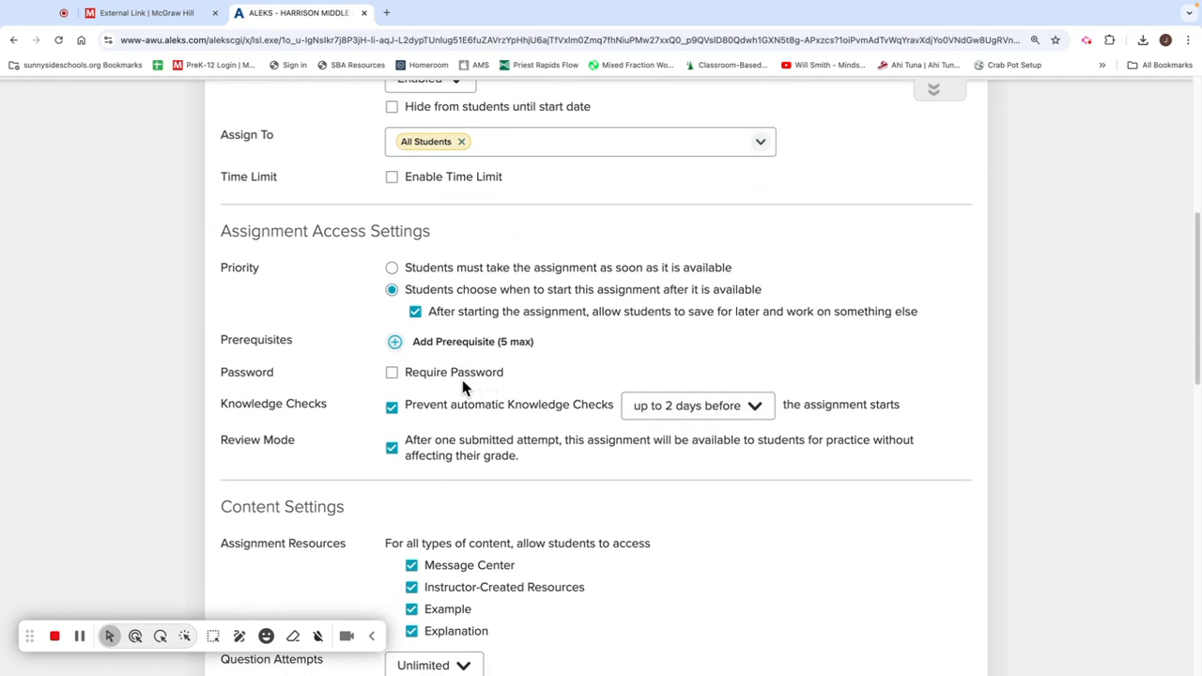
scroll(536, 404, "down", 3)
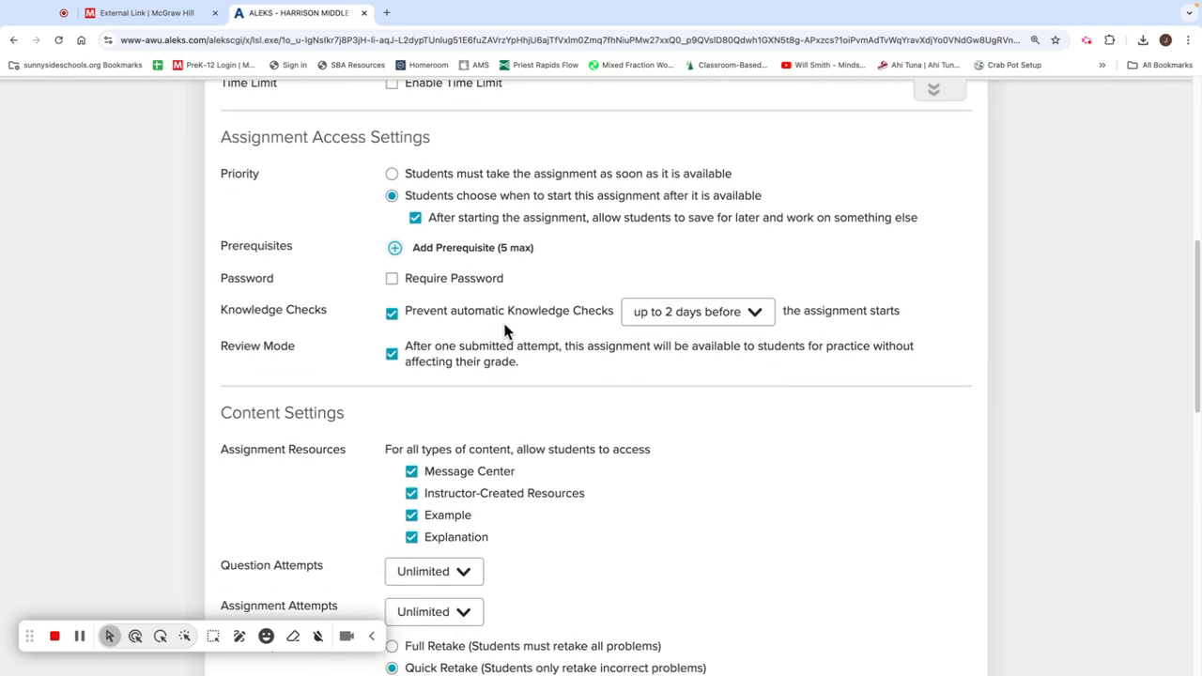
scroll(482, 479, "down", 10)
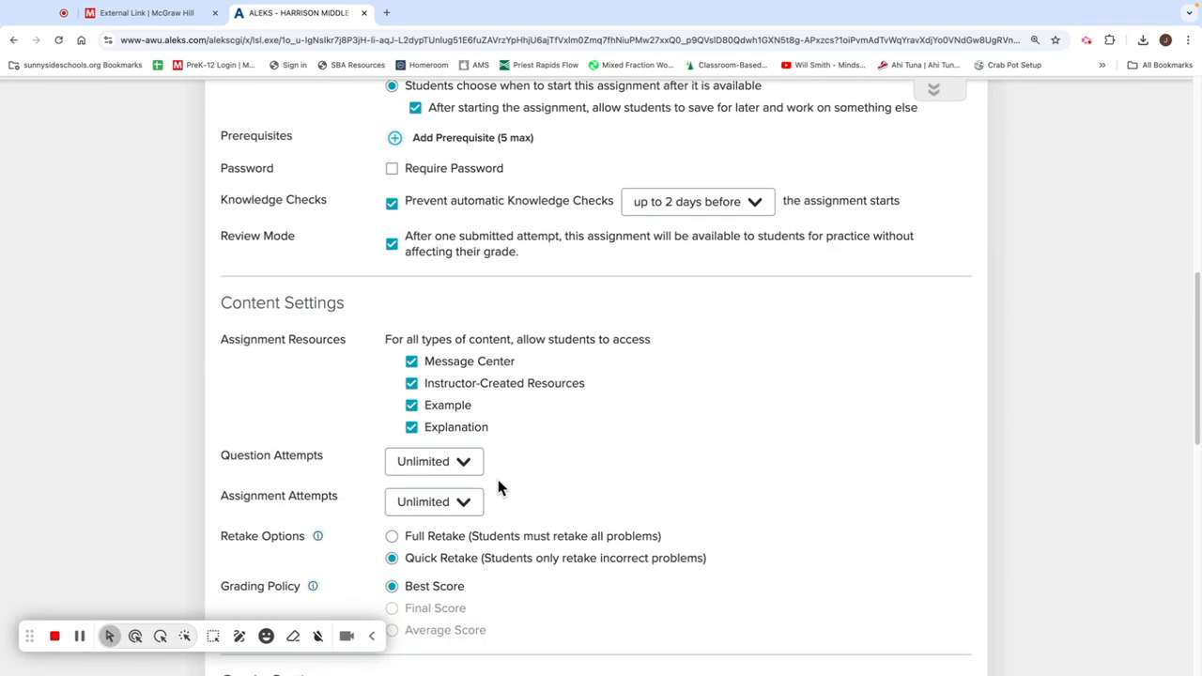
scroll(490, 313, "up", 1)
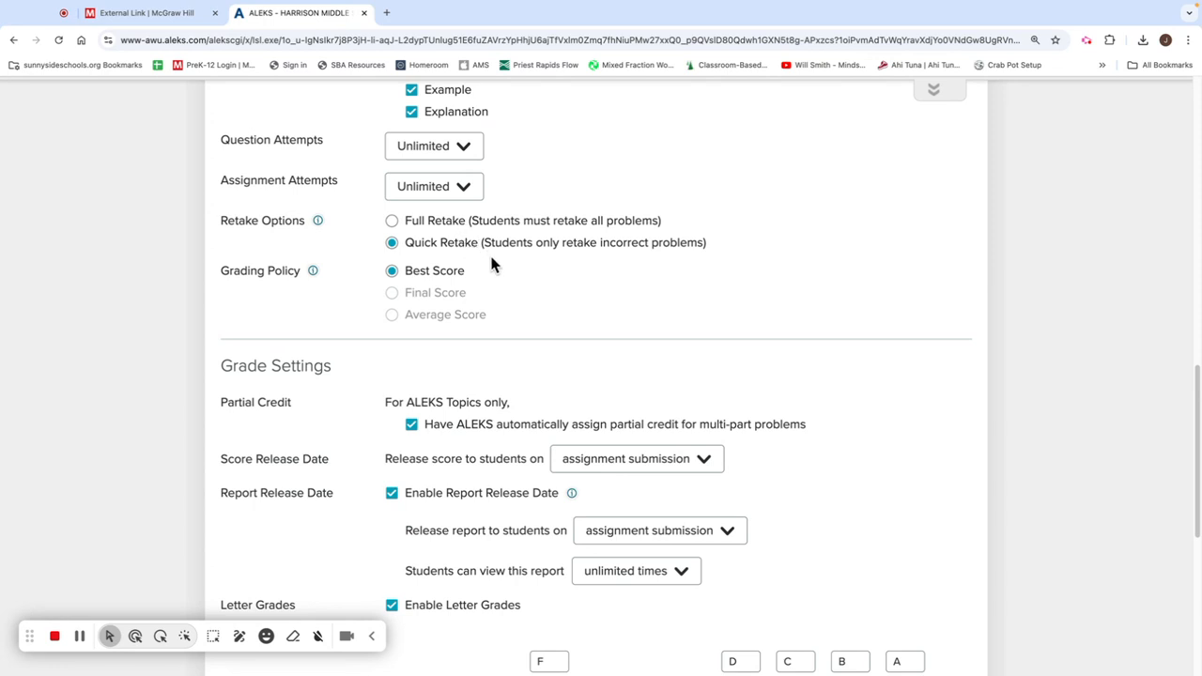
scroll(488, 266, "down", 1)
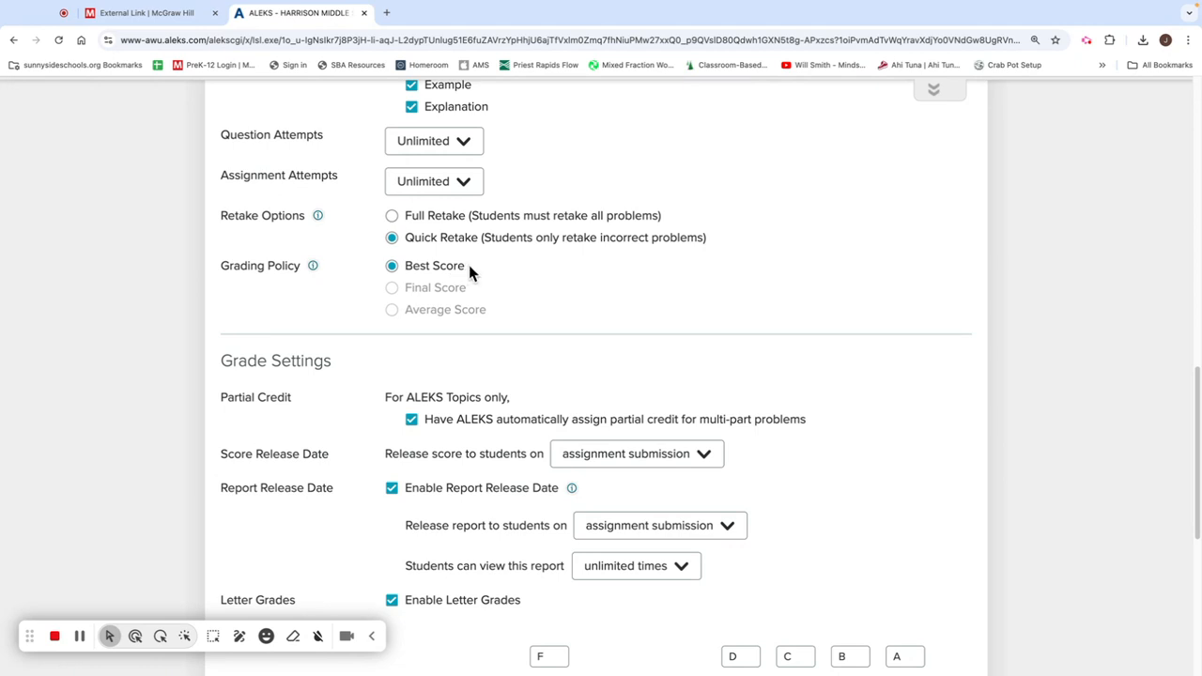
scroll(578, 275, "down", 1)
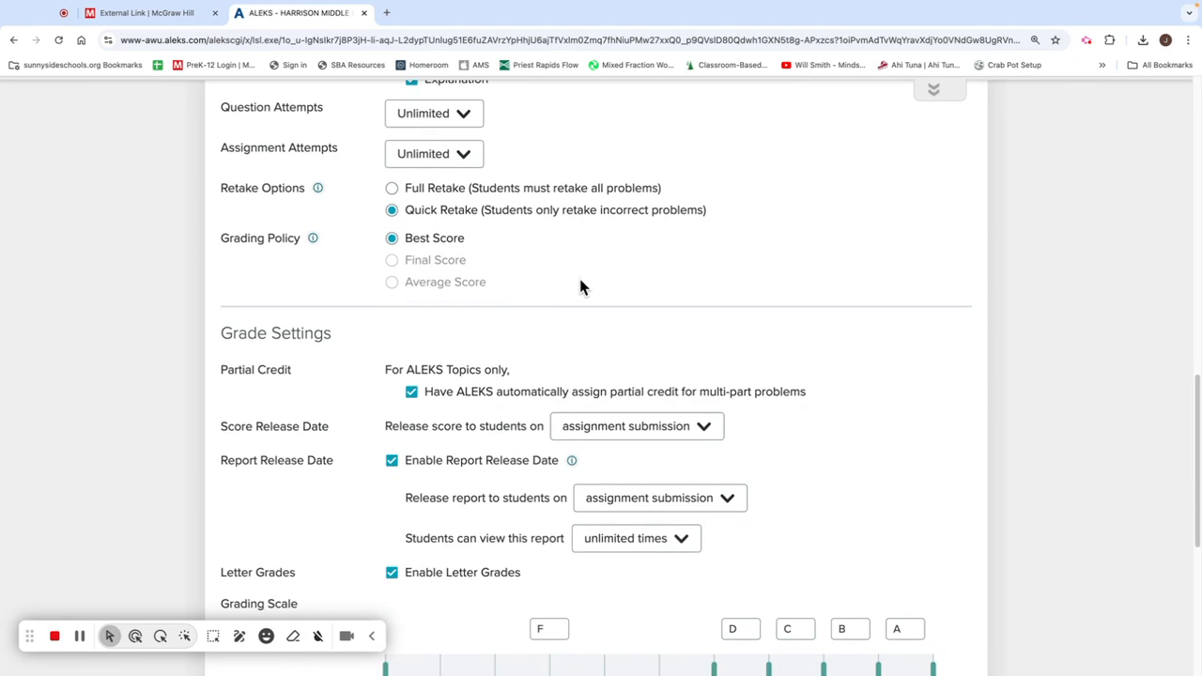
scroll(579, 286, "down", 5)
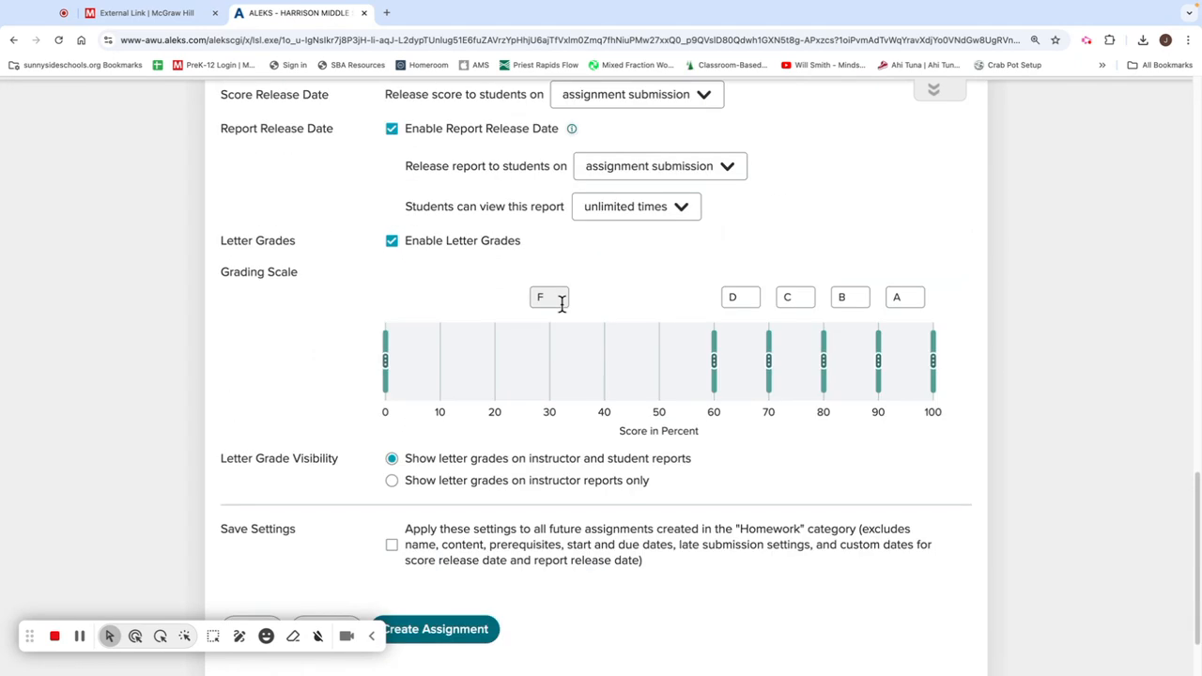
scroll(562, 304, "up", 1)
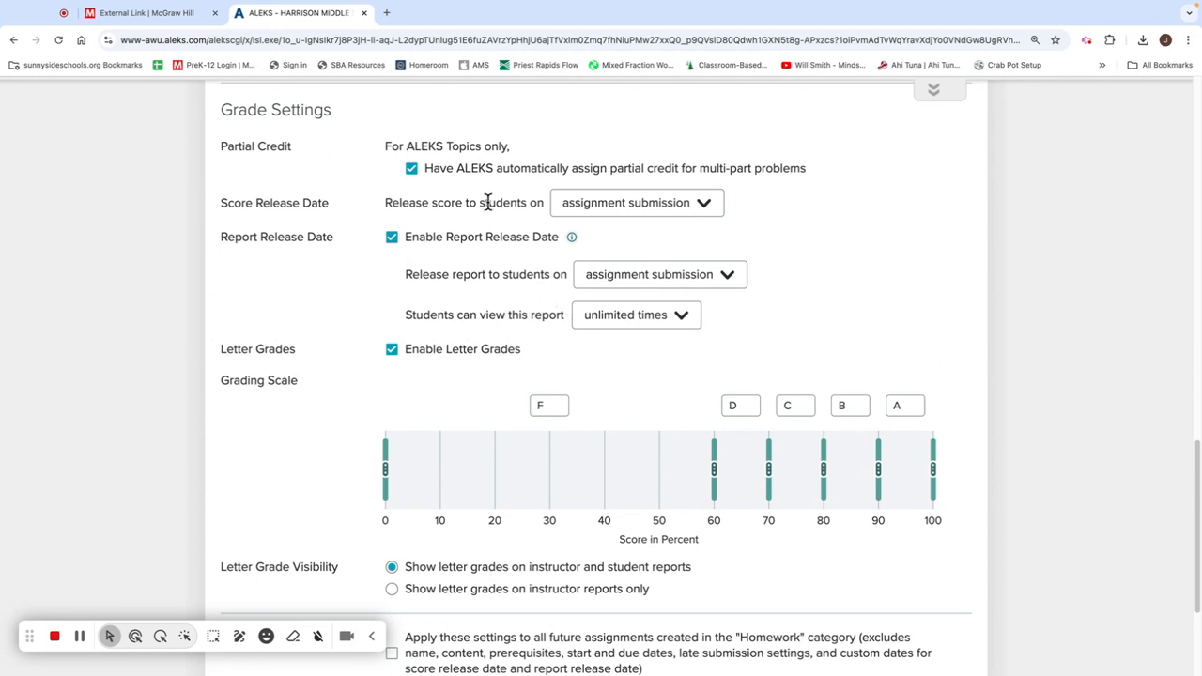
scroll(477, 372, "down", 2)
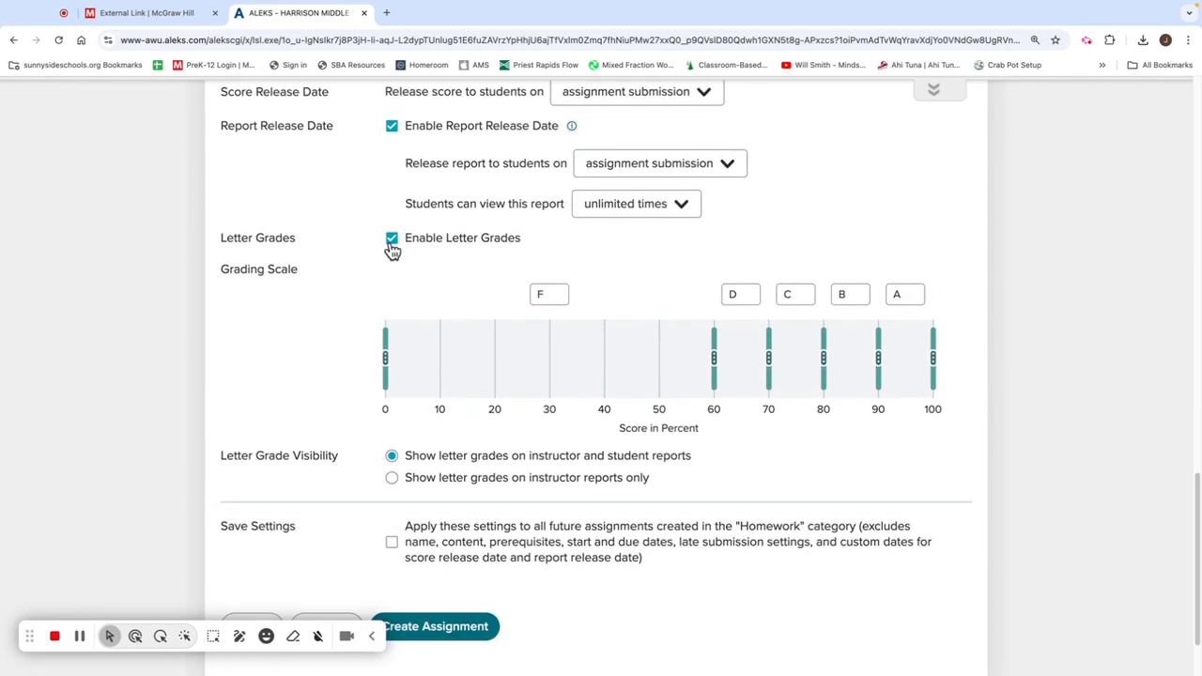
Disable letter grades for the homework, and turn the report release date off and back on
left_click(391, 240)
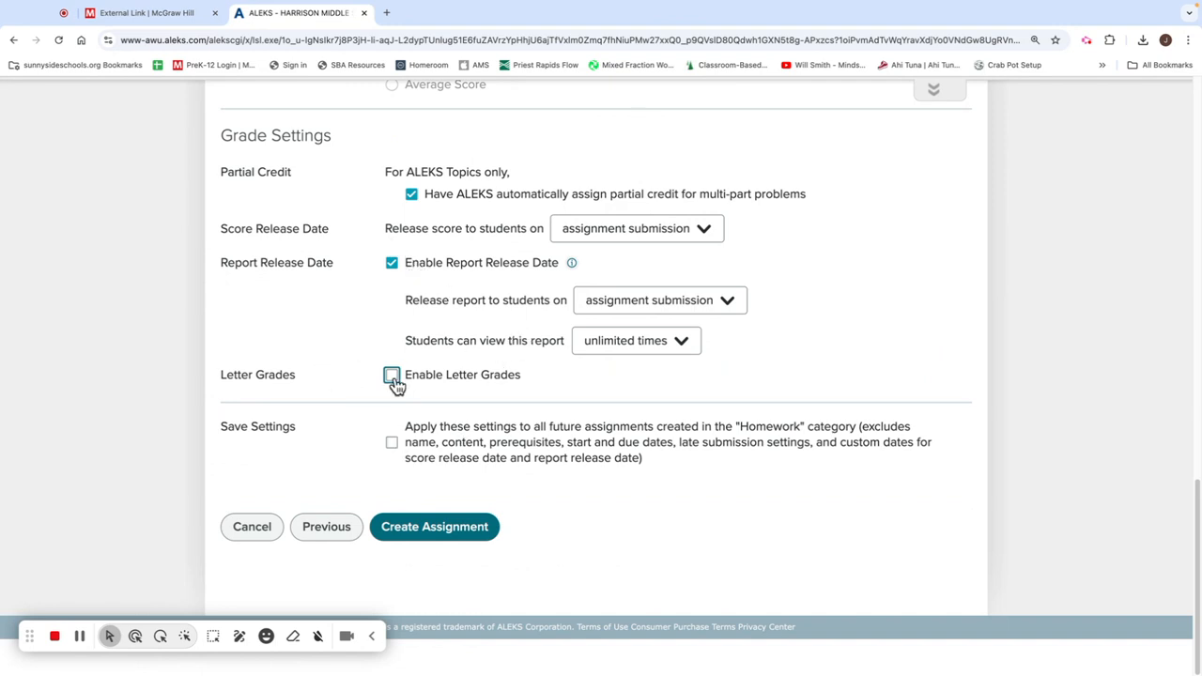
left_click(392, 266)
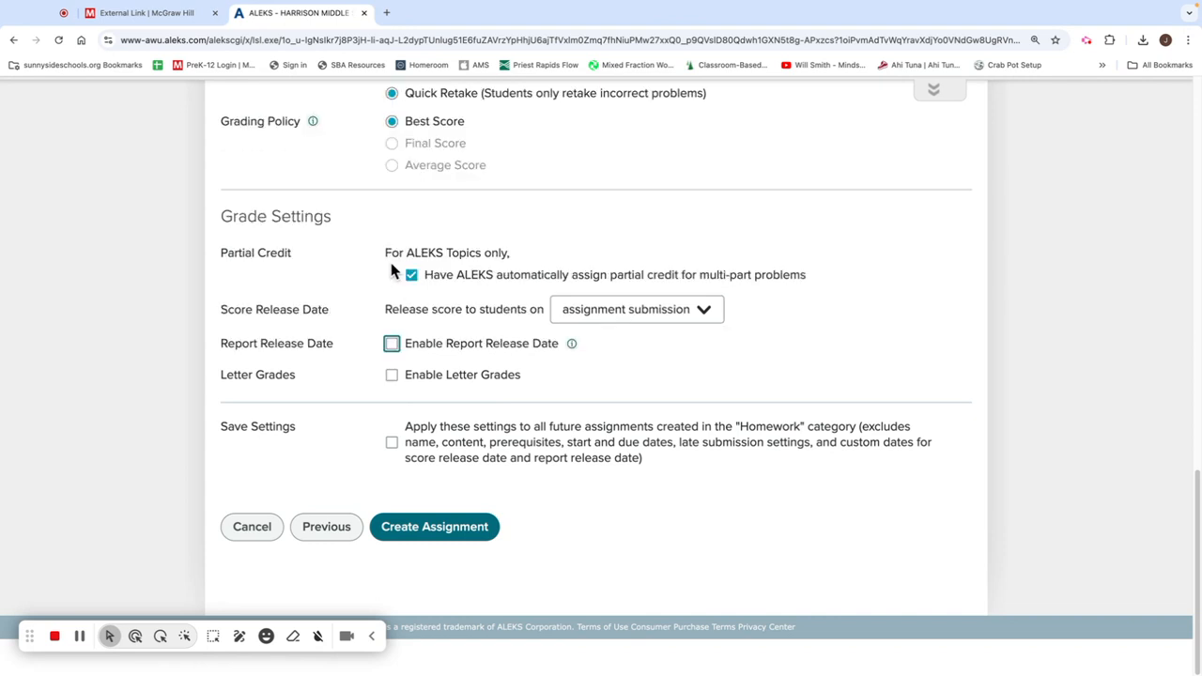
left_click(394, 346)
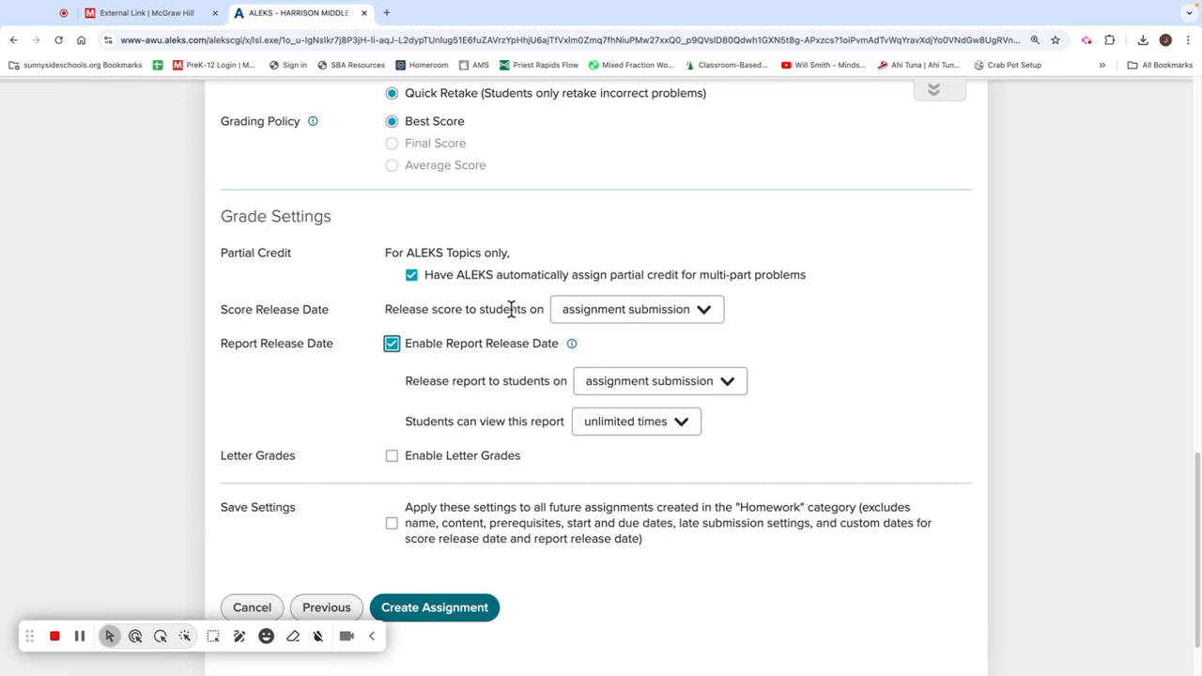
Apply these settings to all future assignments in the Homework category and create the assignment
scroll(394, 522, "down", 2)
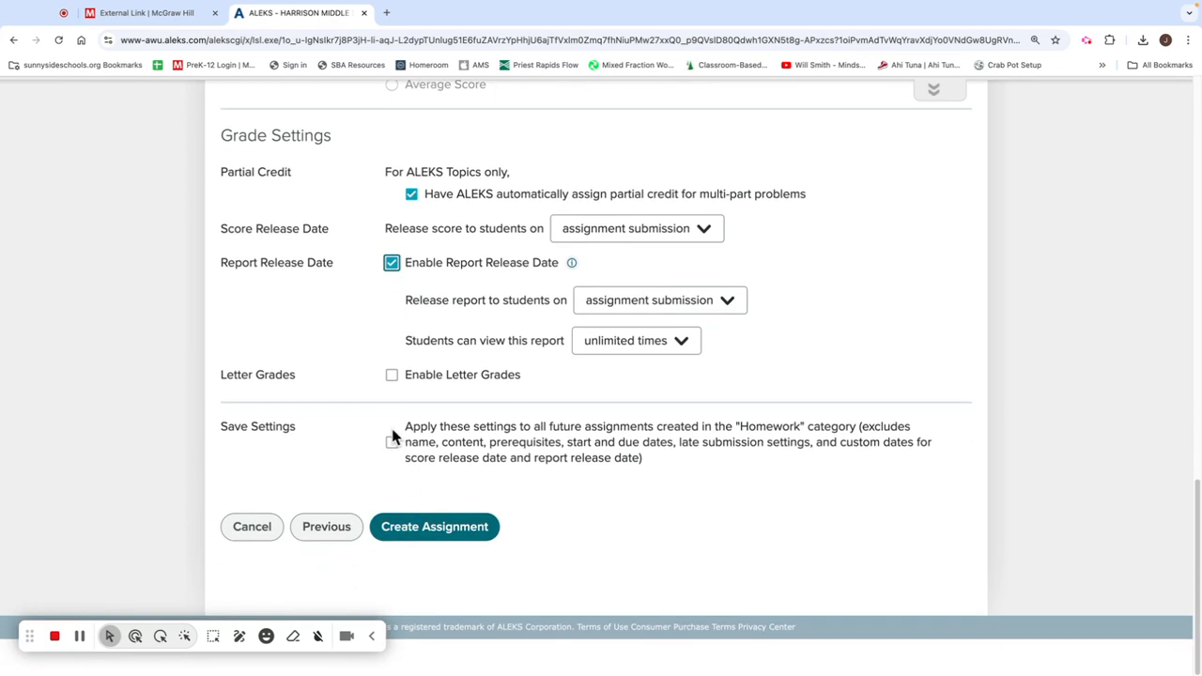
left_click(390, 440)
left_click(410, 526)
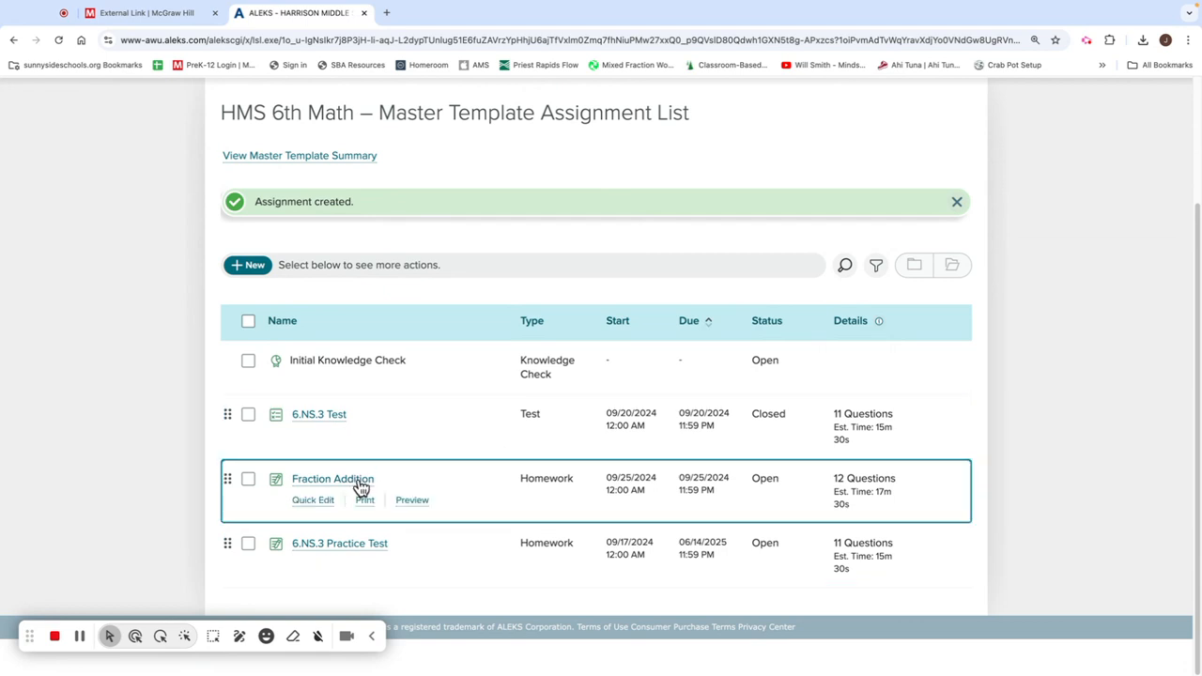
Switch to the first listed instructor and open their Math 6 1(A) - 1st Period Linked class
scroll(391, 523, "up", 3)
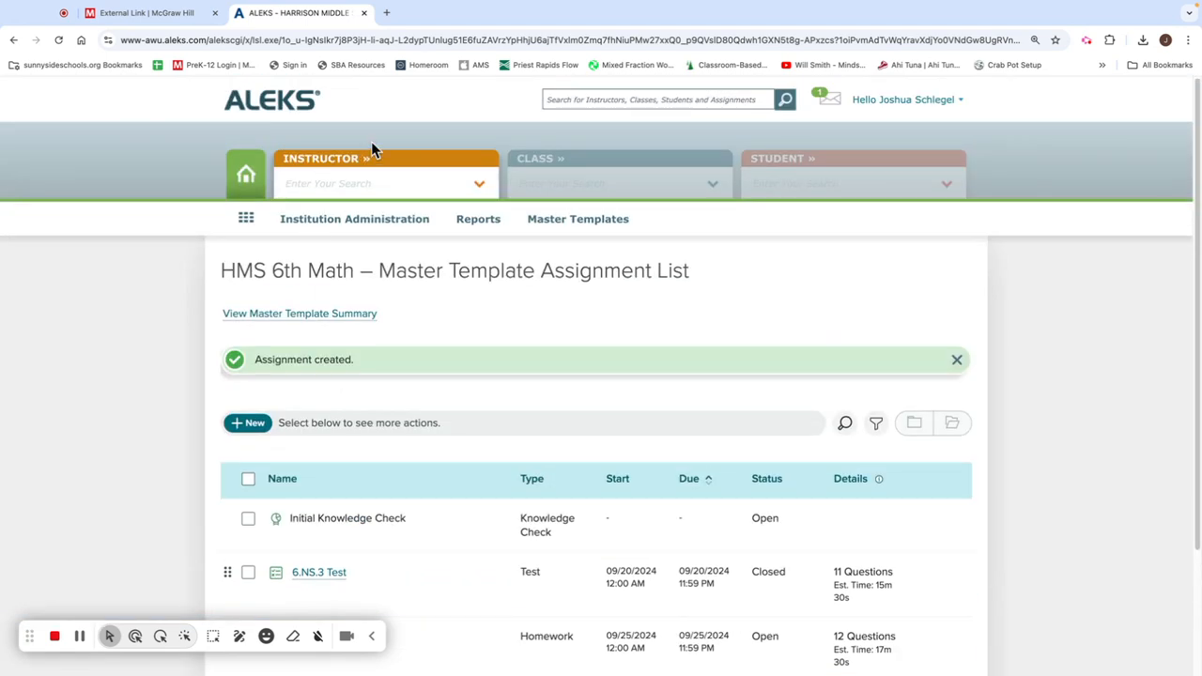
left_click(477, 191)
left_click(442, 203)
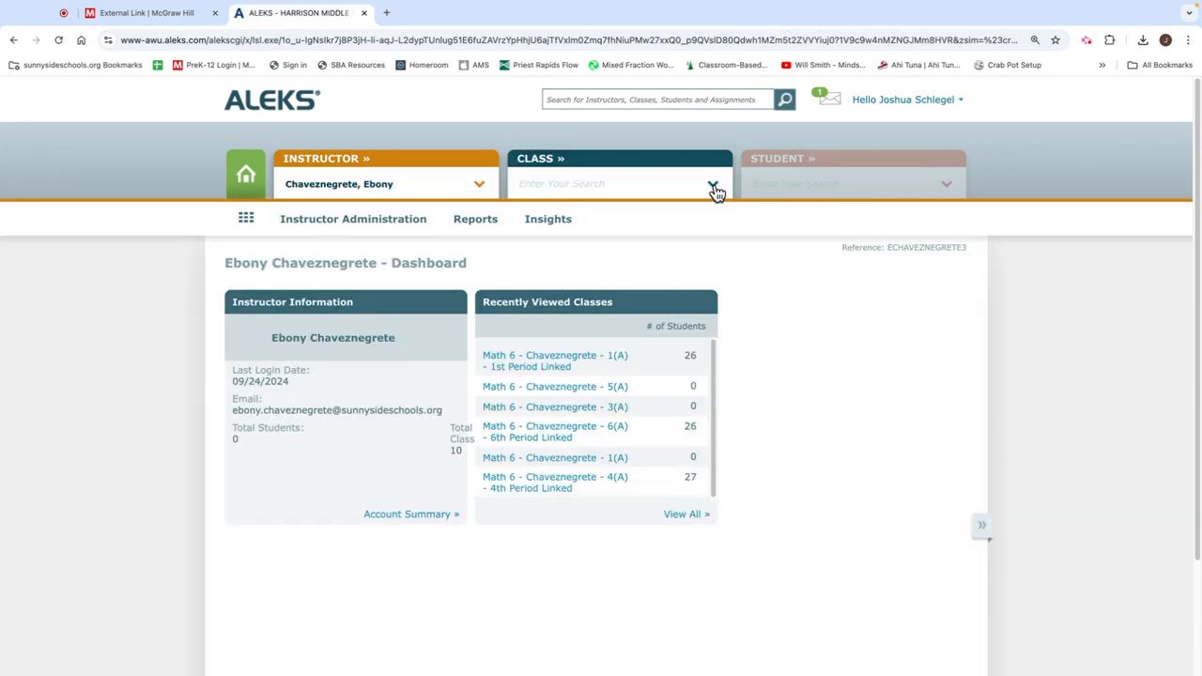
left_click(713, 185)
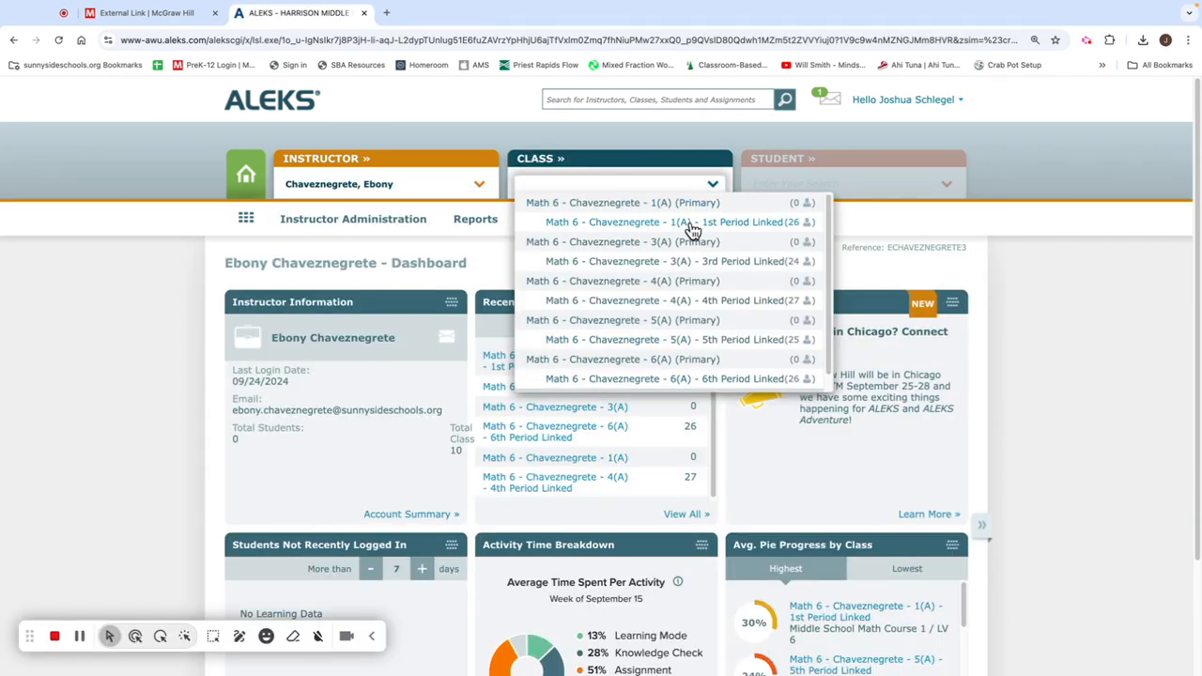
left_click(692, 225)
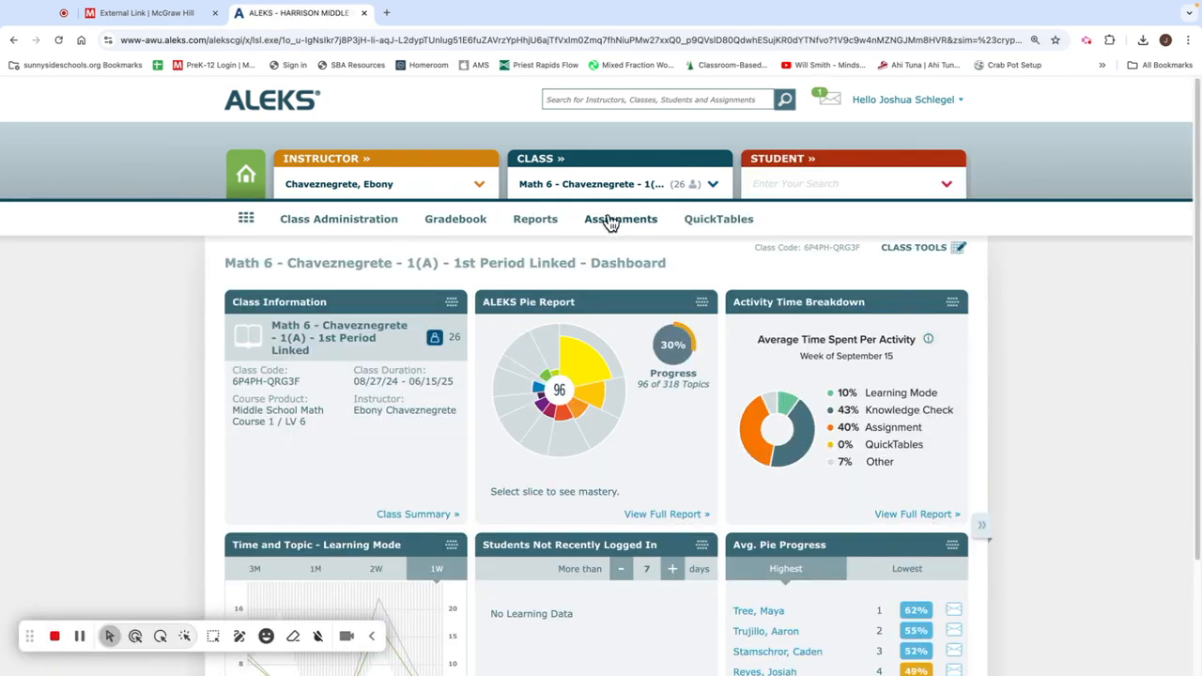
Check the 1st Period Linked class's assignment list for the Fraction Addition homework, and view the instructor's other linked classes
mouse_move(610, 221)
left_click(331, 270)
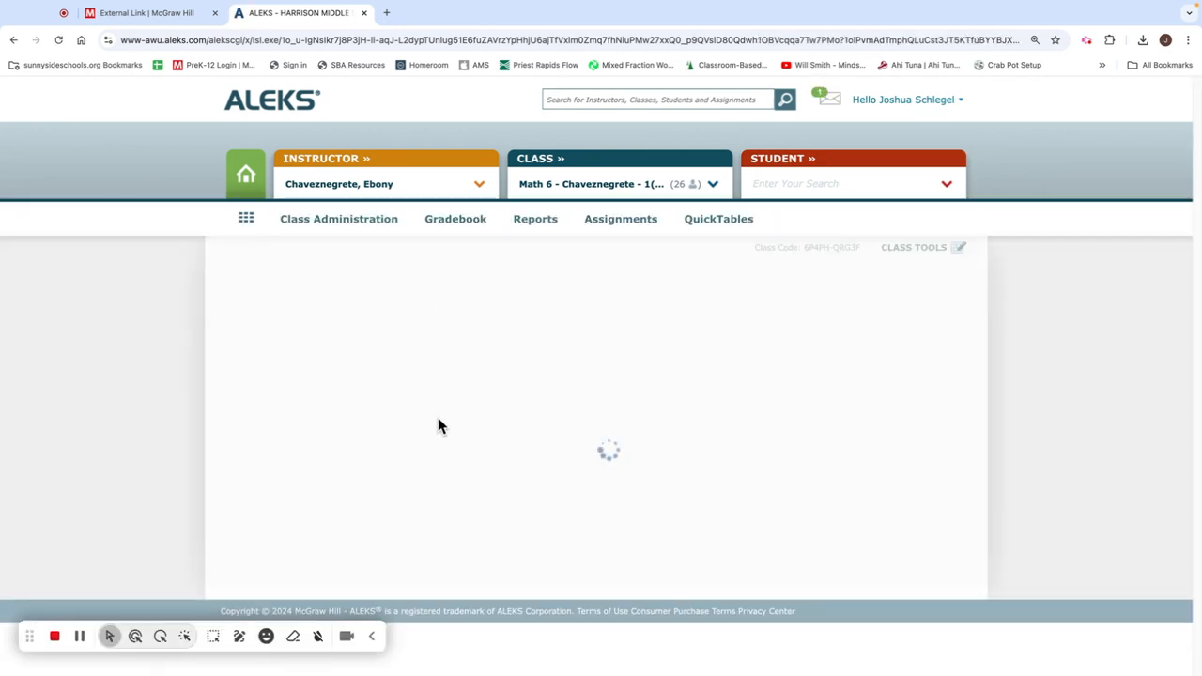
scroll(430, 427, "down", 1)
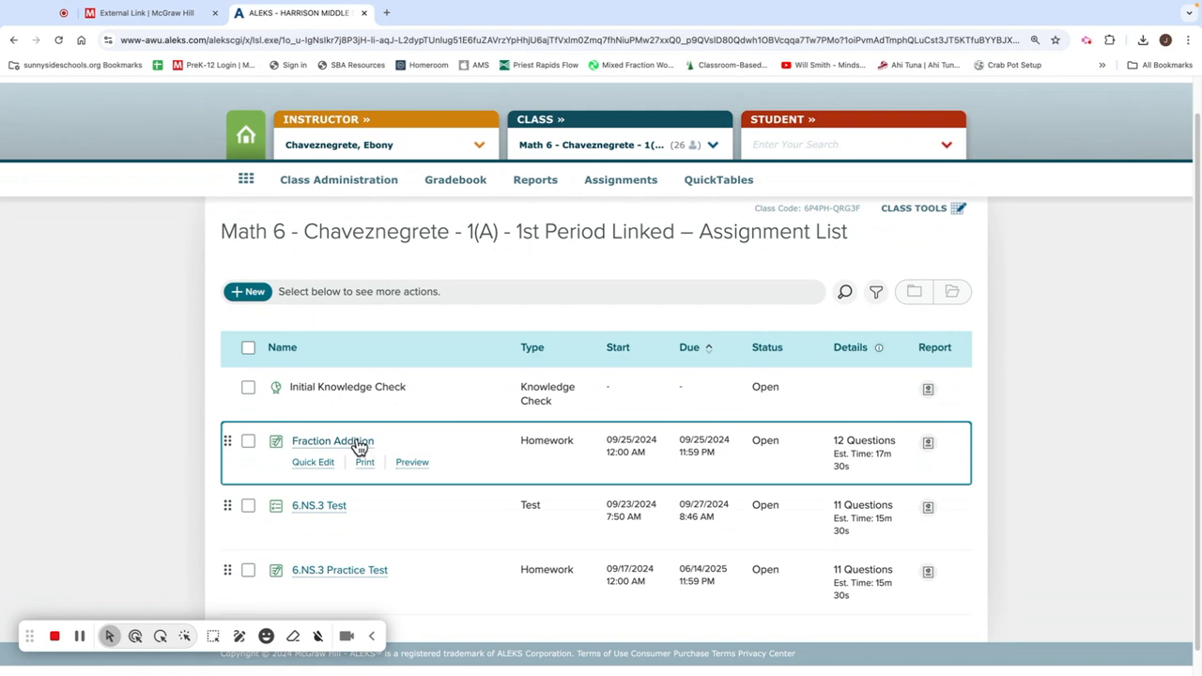
left_click(711, 147)
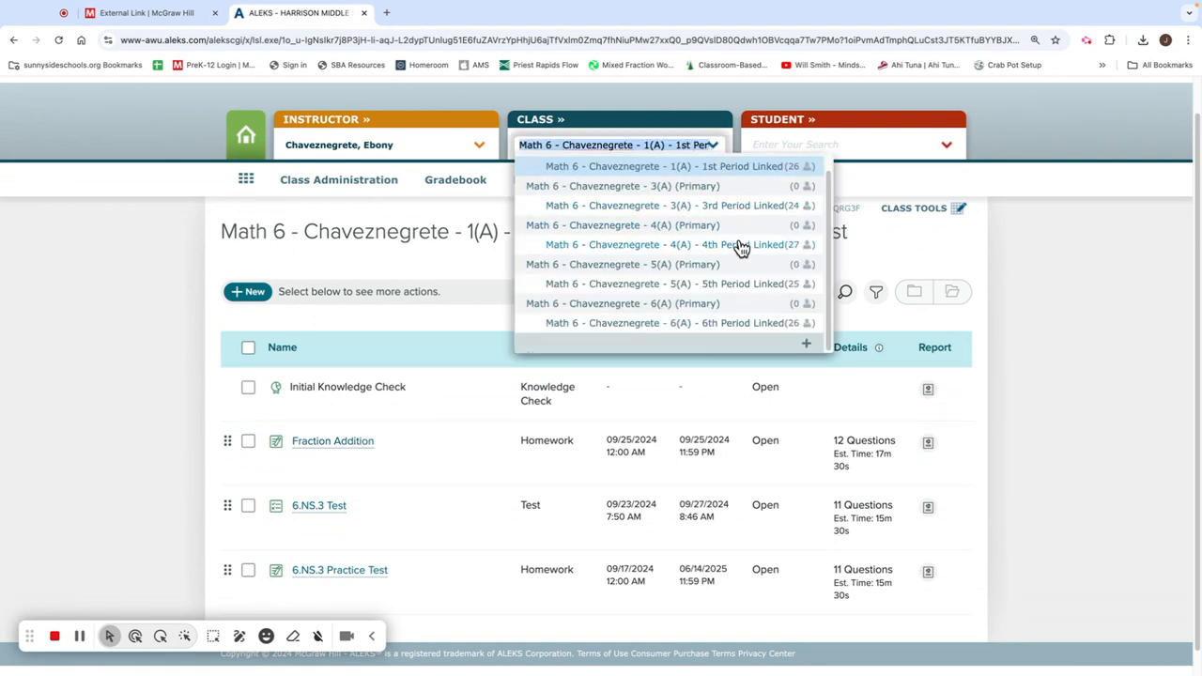
Switch to another Math 6 instructor and open their 2(A) - 2nd Period Linked class
left_click(478, 147)
left_click(406, 263)
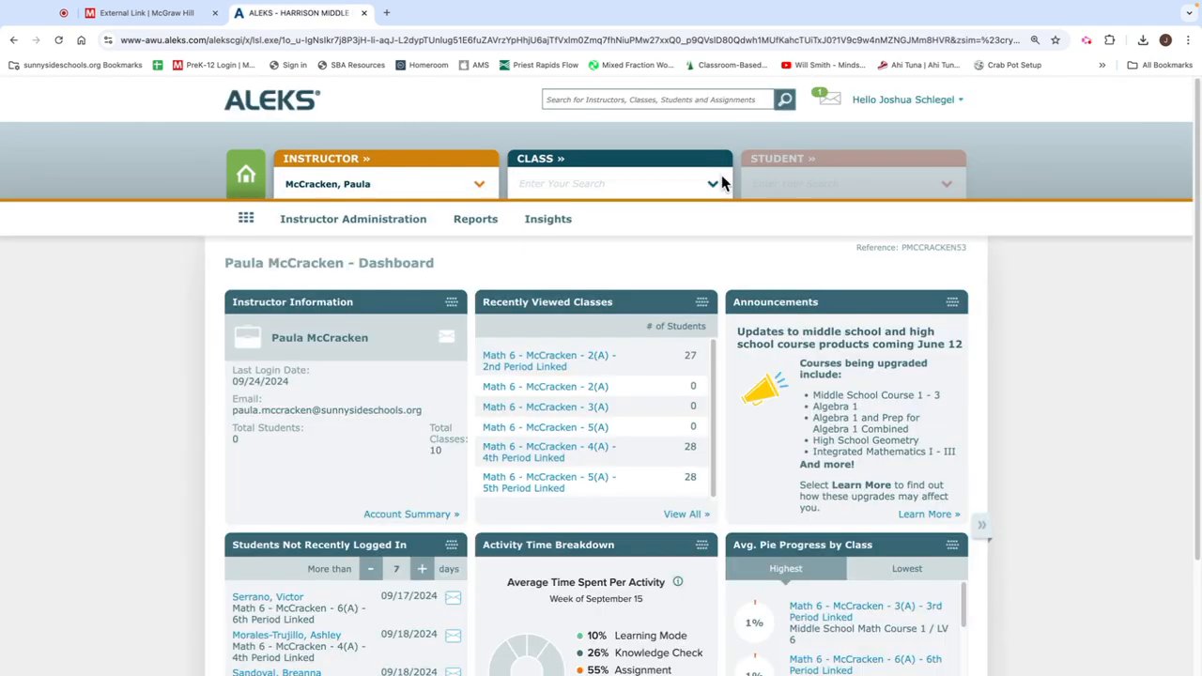
left_click(718, 182)
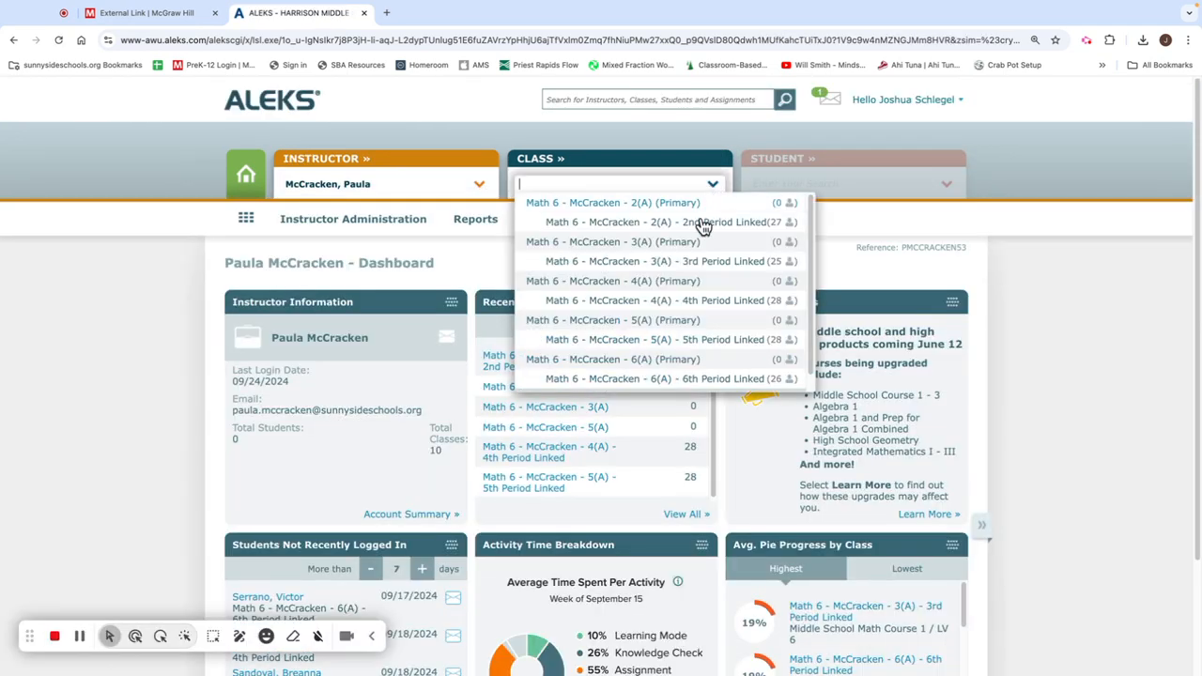
left_click(699, 223)
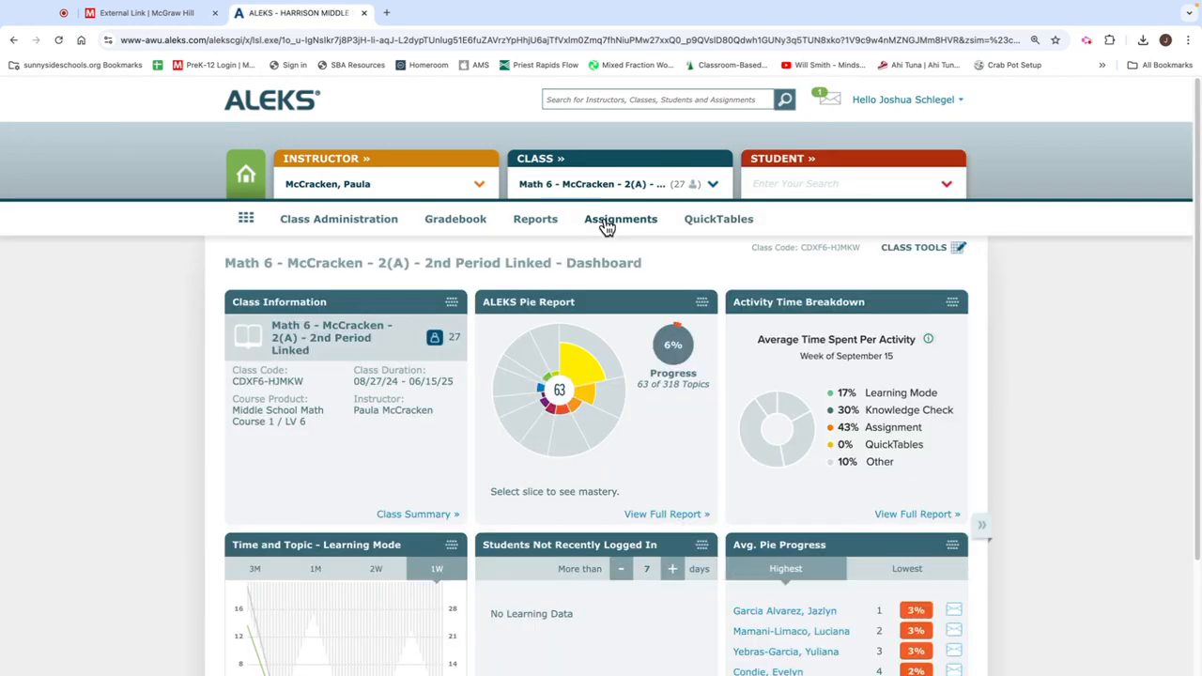
Open the 2nd Period Linked class's assignment list and check it for the Fraction Addition homework
mouse_move(607, 228)
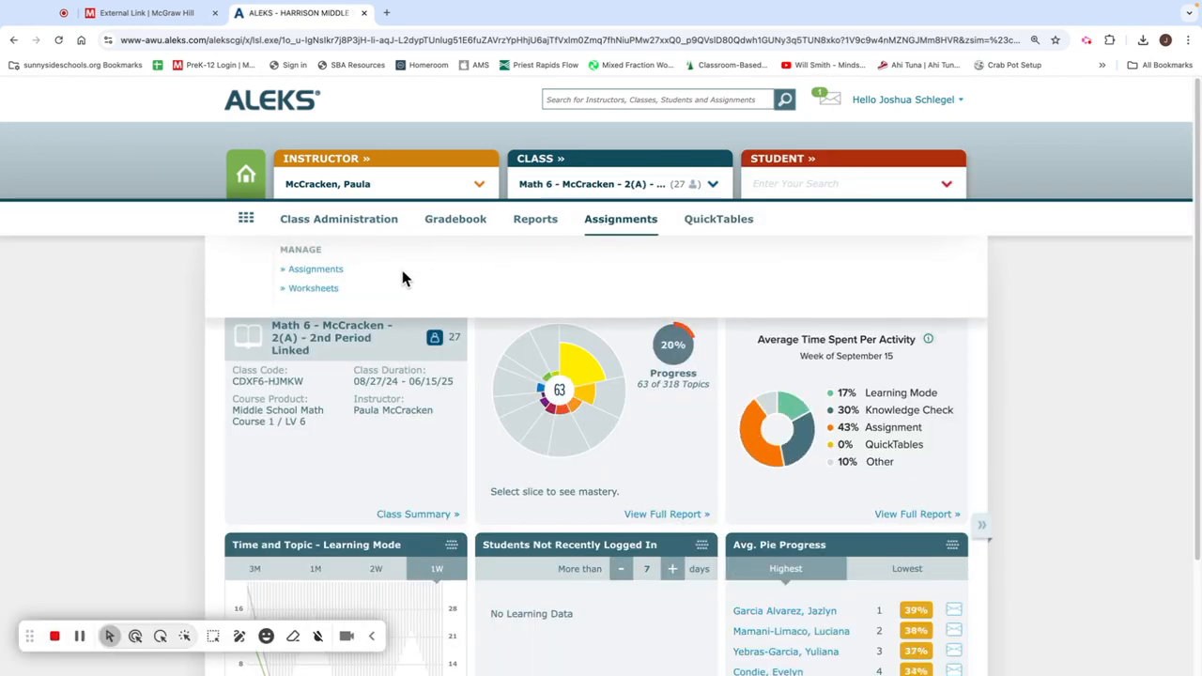
left_click(340, 271)
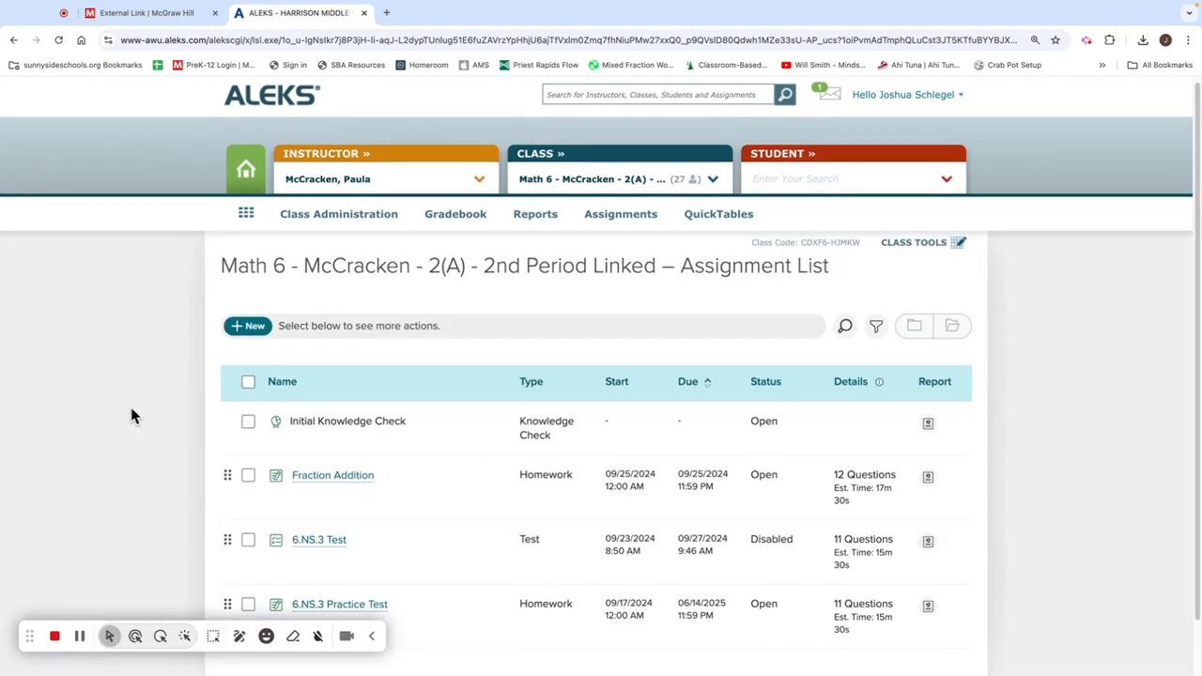
scroll(217, 432, "down", 1)
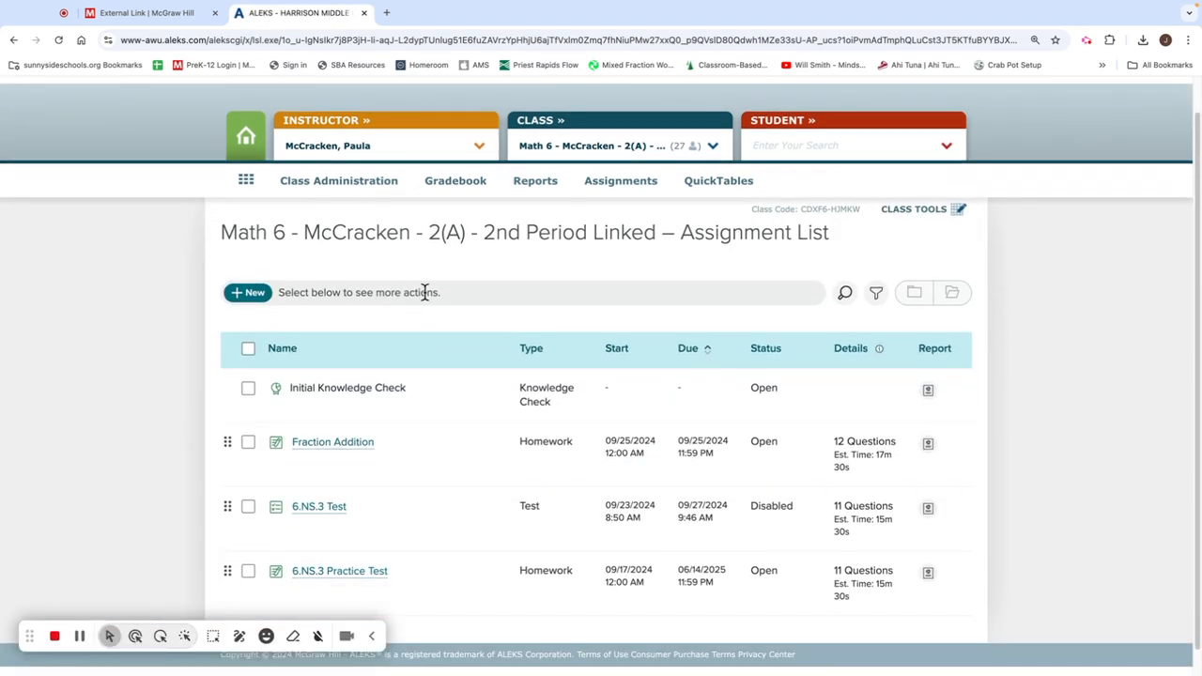
scroll(554, 291, "up", 1)
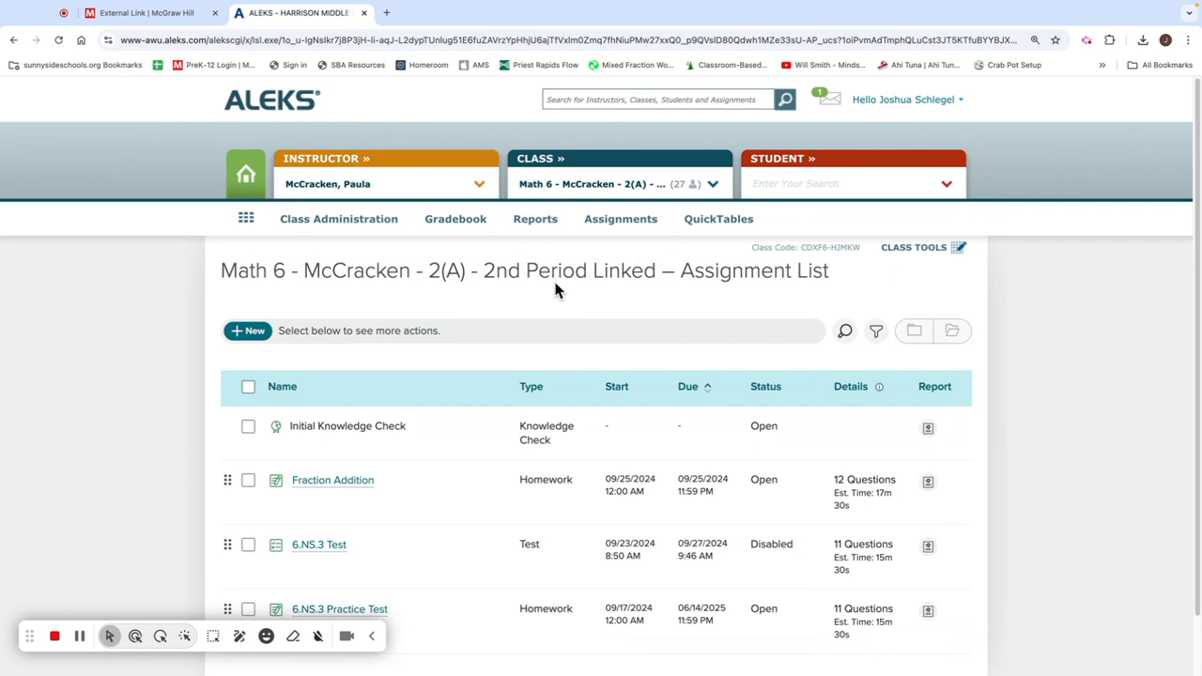